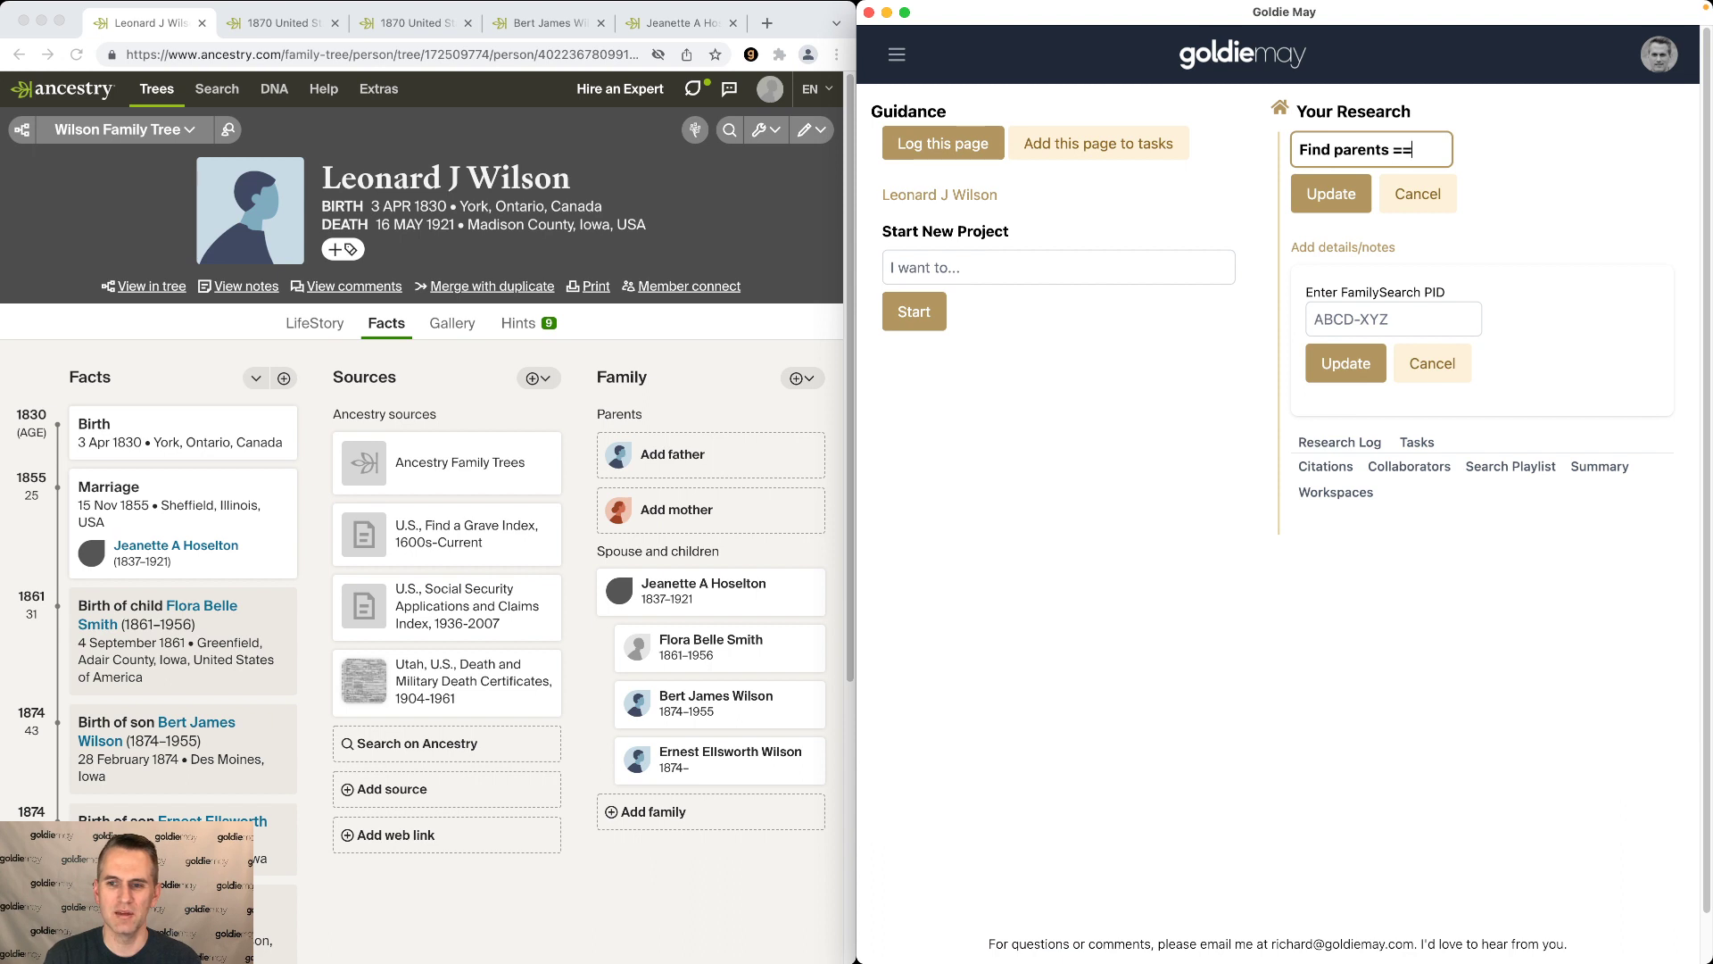
Step: Title the project "Find parents -- " followed by the ancestor's full name and save the title
{"action": "type", "text": "rd J. Wilson"}
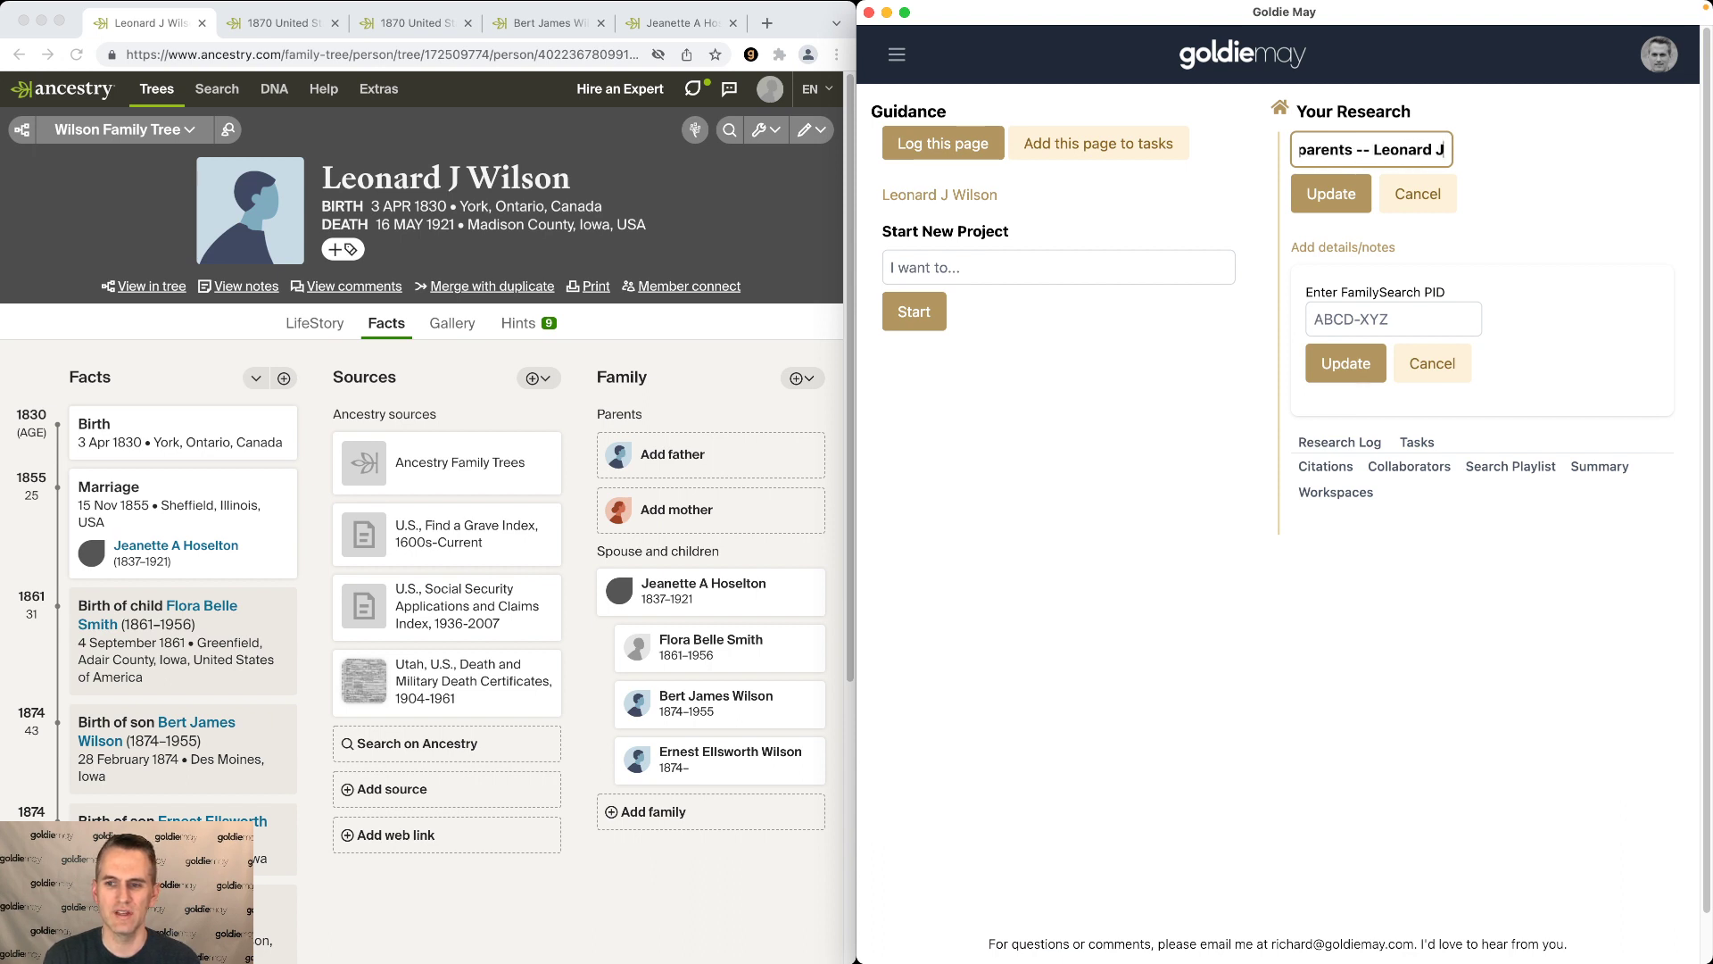
{"action": "key", "text": "Return"}
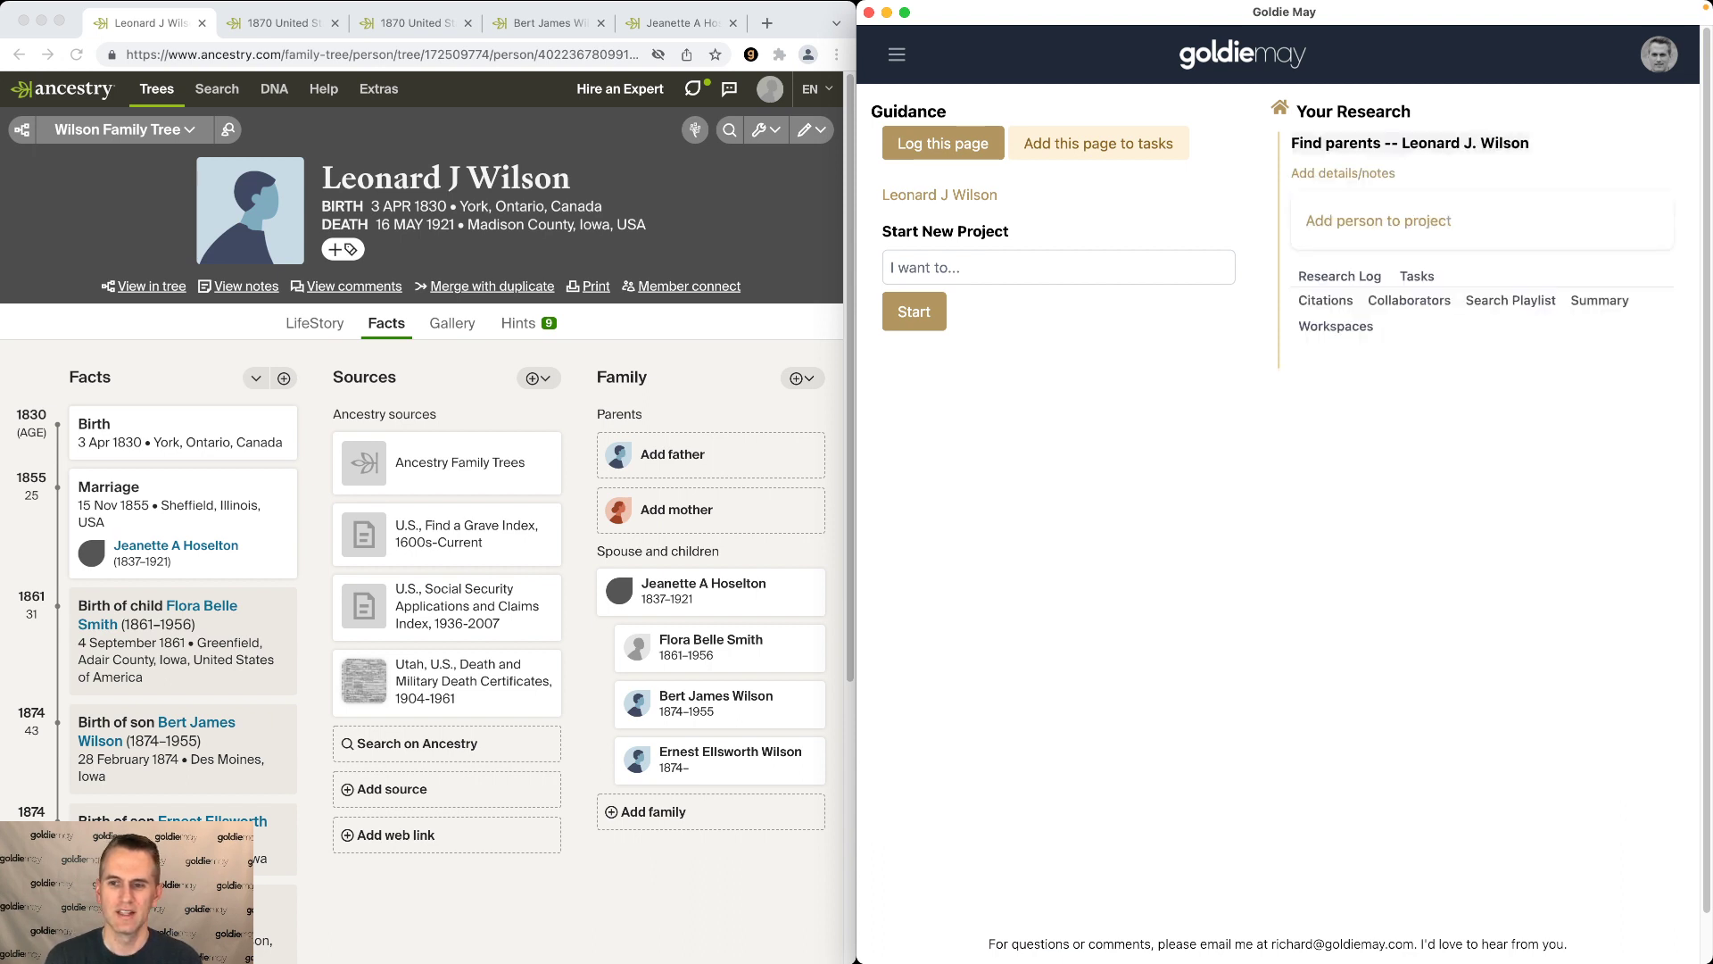
{"action": "left_click", "coordinate": [1374, 173]}
{"action": "left_click", "coordinate": [1409, 266]}
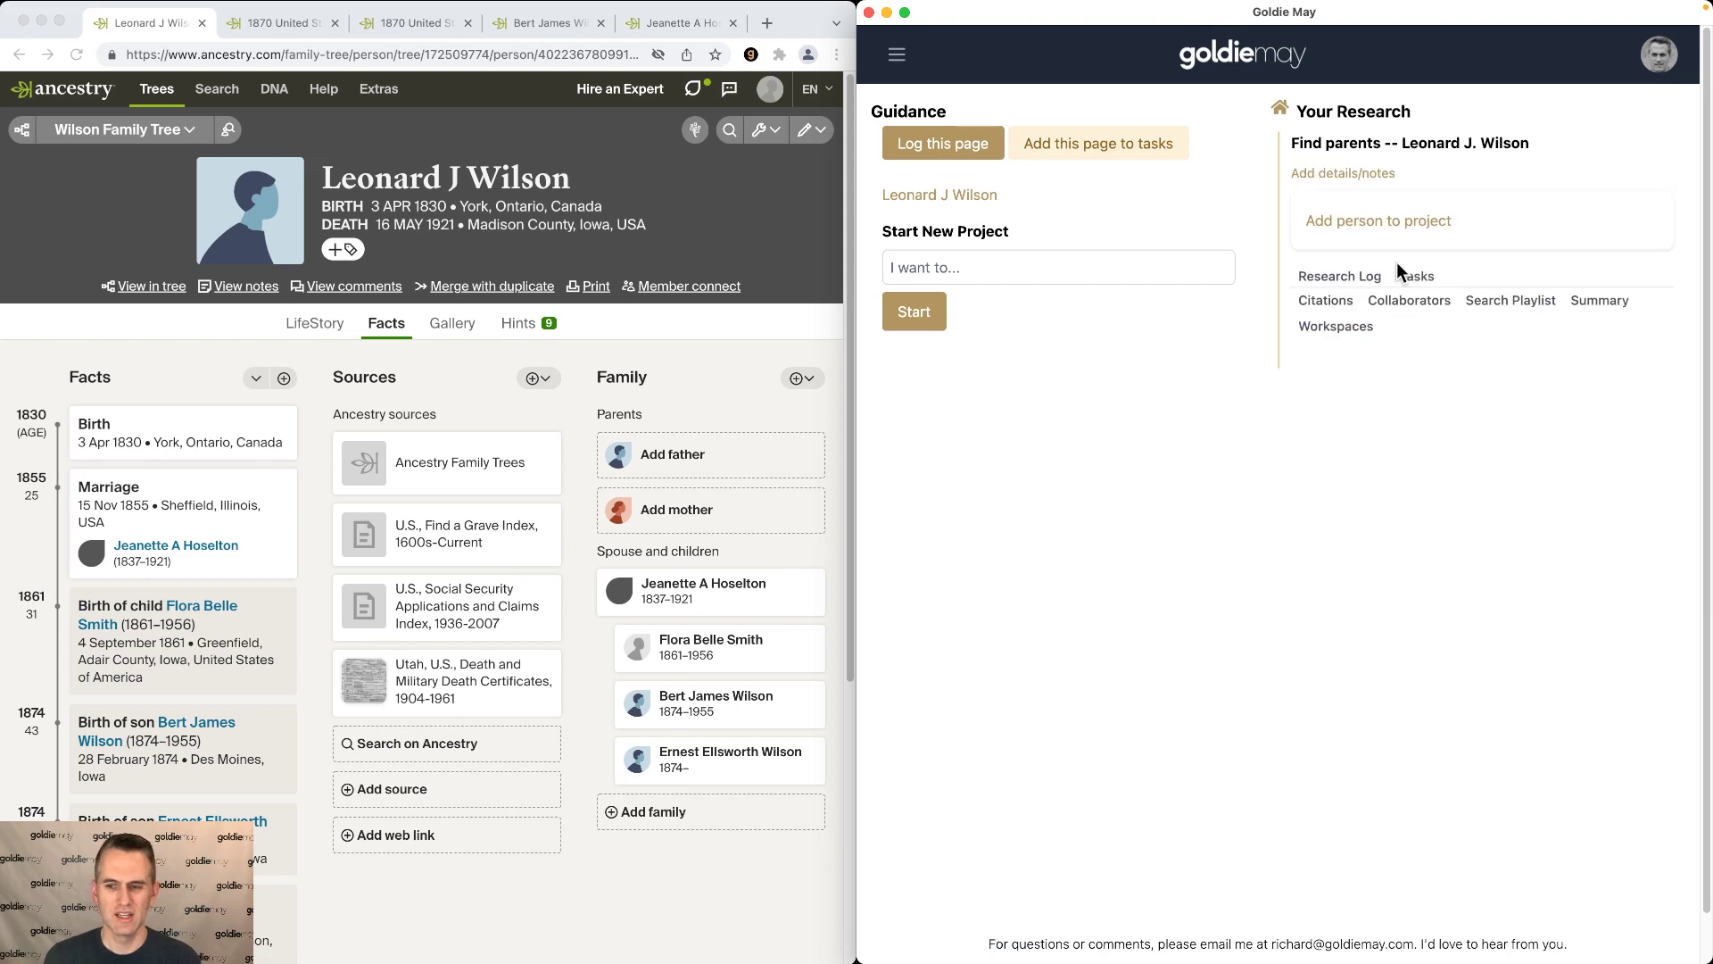
Step: Open the project's research log with Automatic Logging on, and bring up the 1870 United States Federal Census record to log it
{"action": "left_click", "coordinate": [1357, 279]}
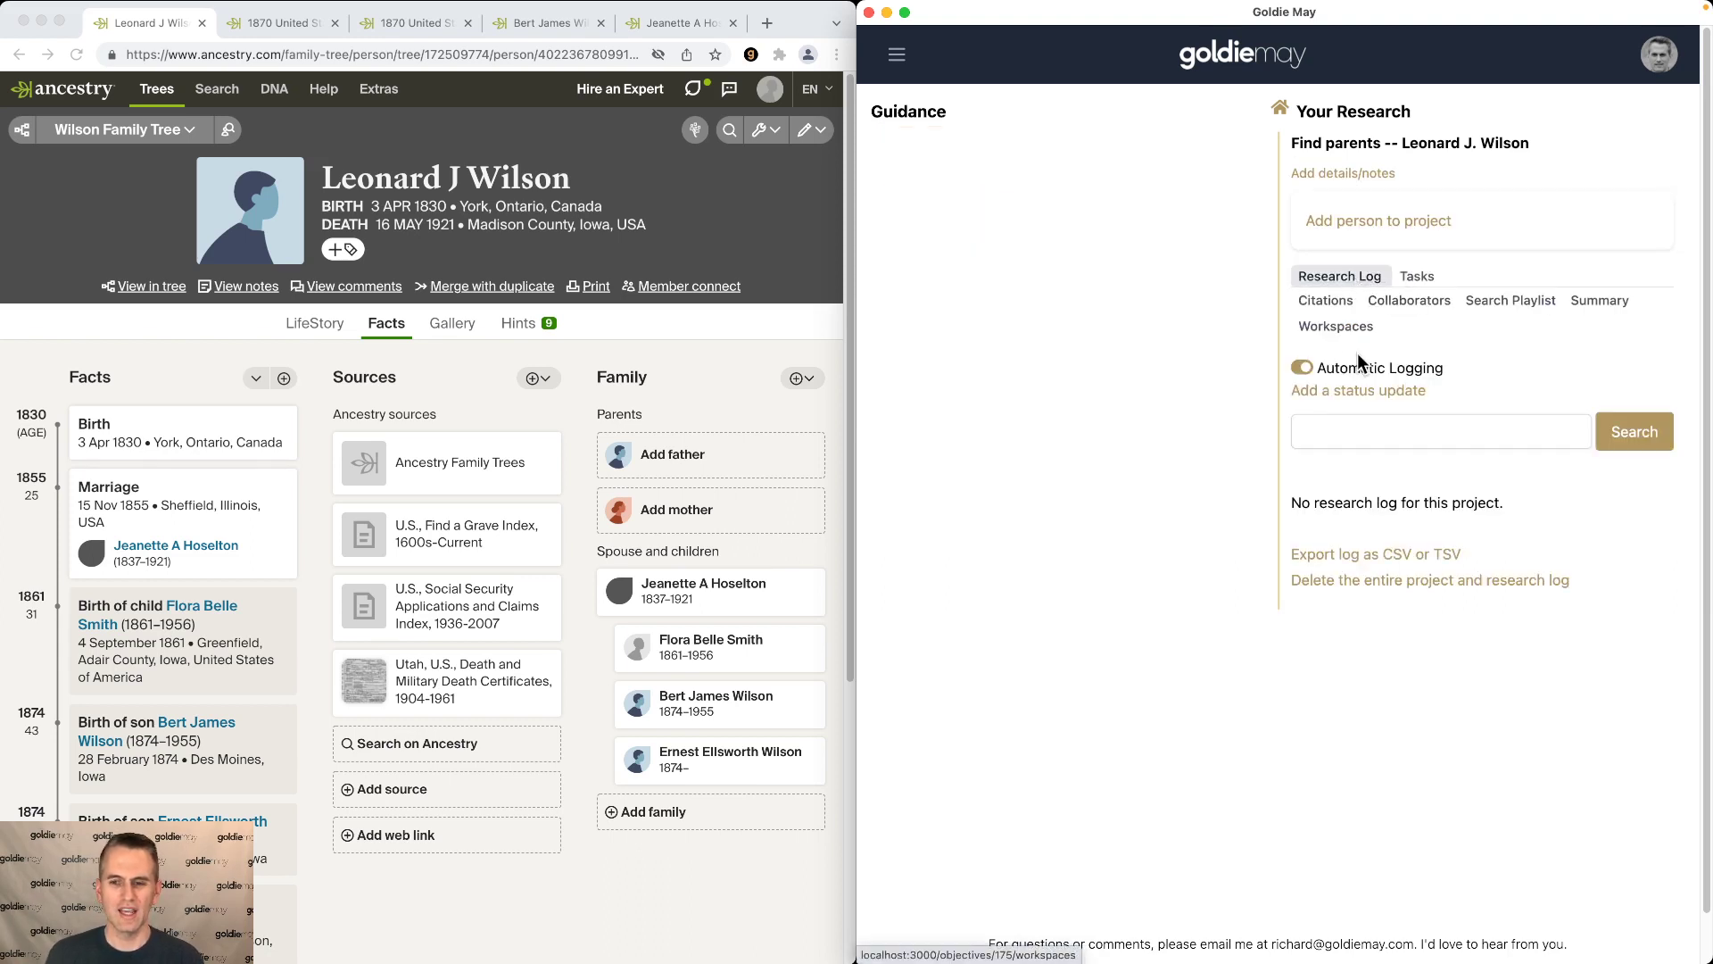
{"action": "left_click", "coordinate": [1302, 369]}
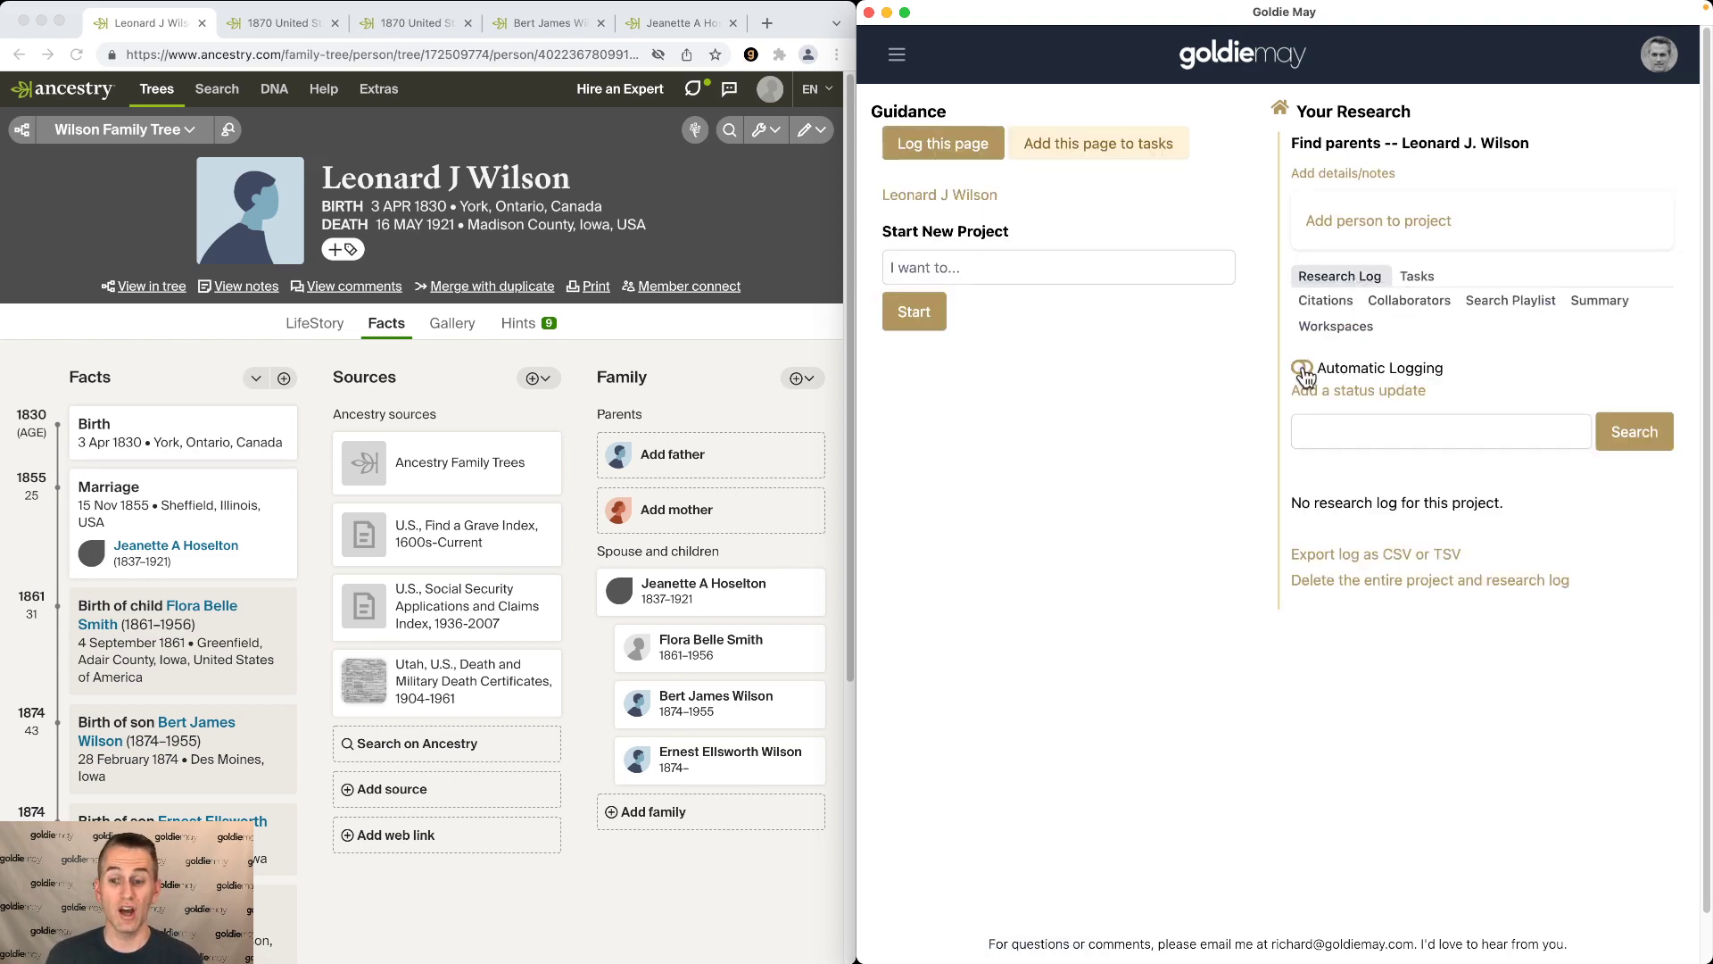
{"action": "left_click", "coordinate": [264, 24]}
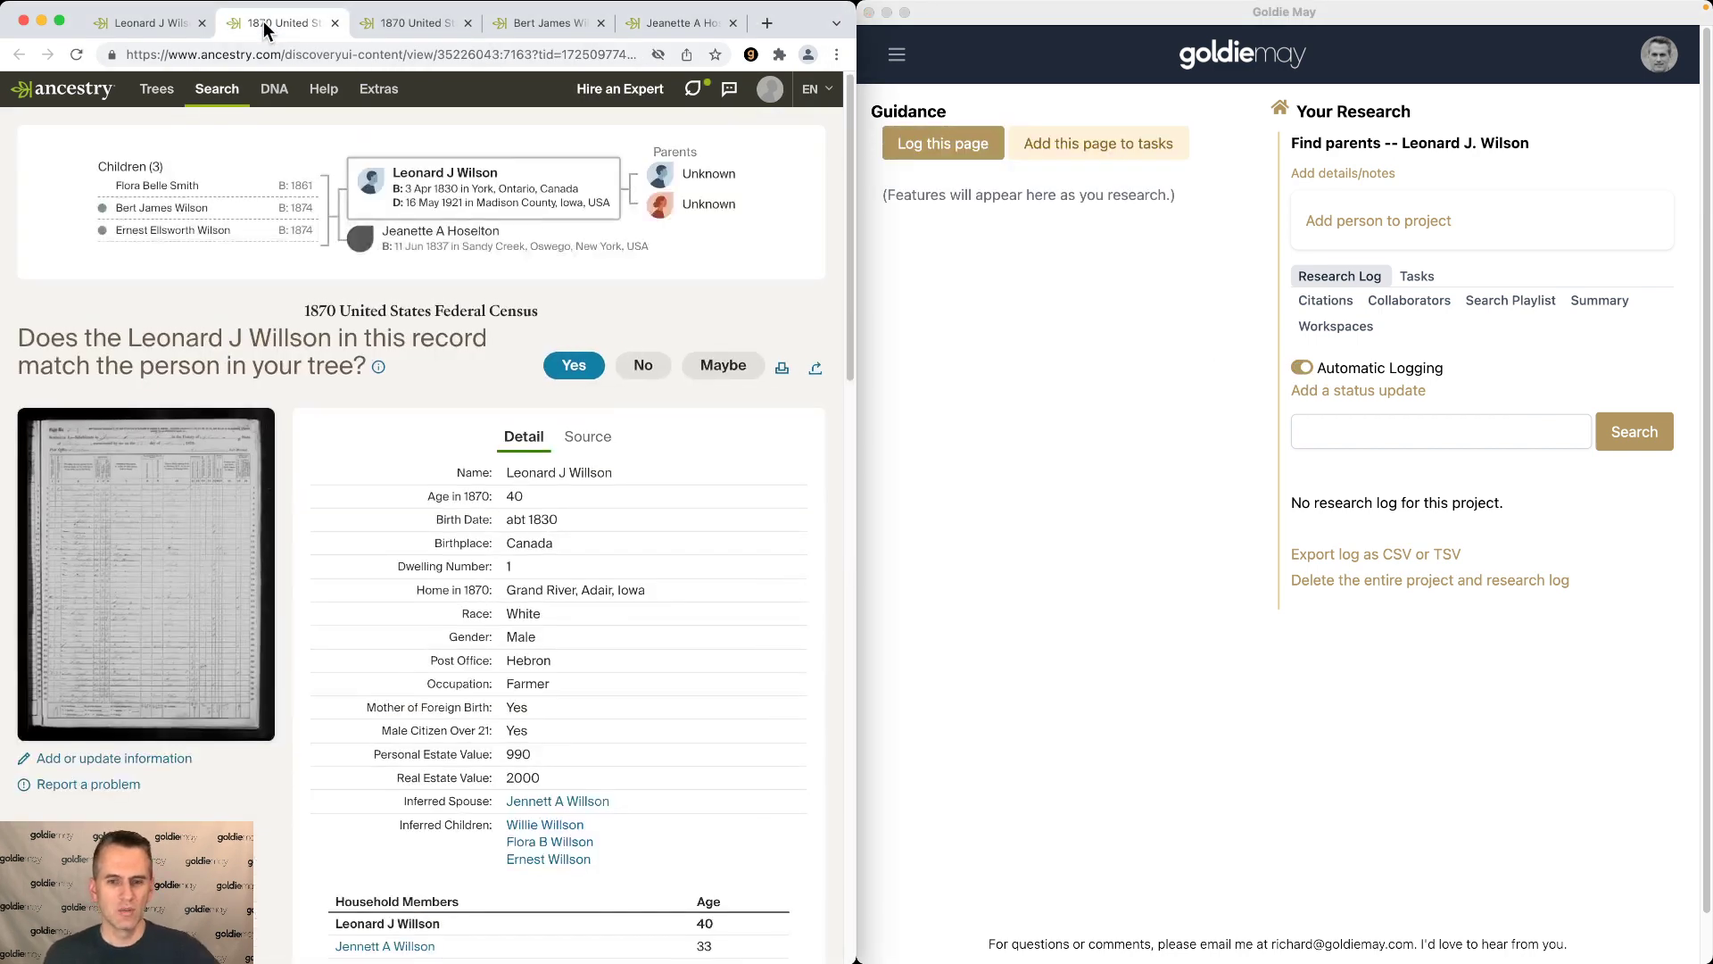
Step: Open the comment box of the logged 1870 census entry and display the entry's source citation
{"action": "left_click", "coordinate": [1085, 373]}
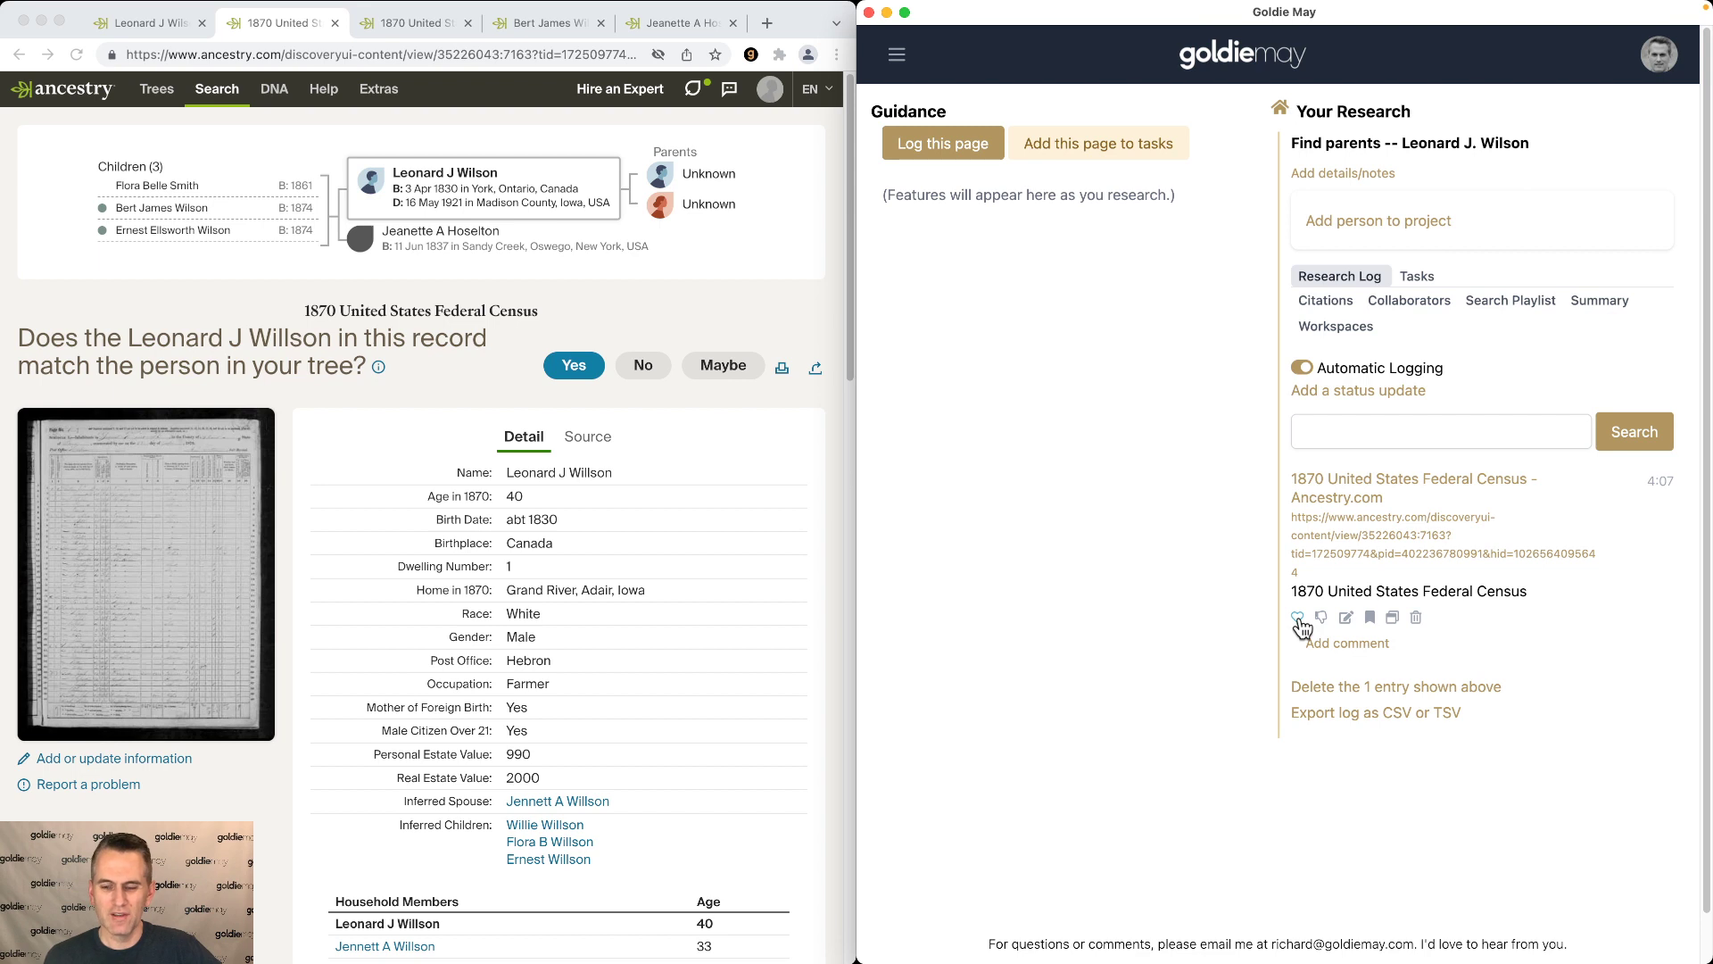
{"action": "left_click", "coordinate": [1343, 643]}
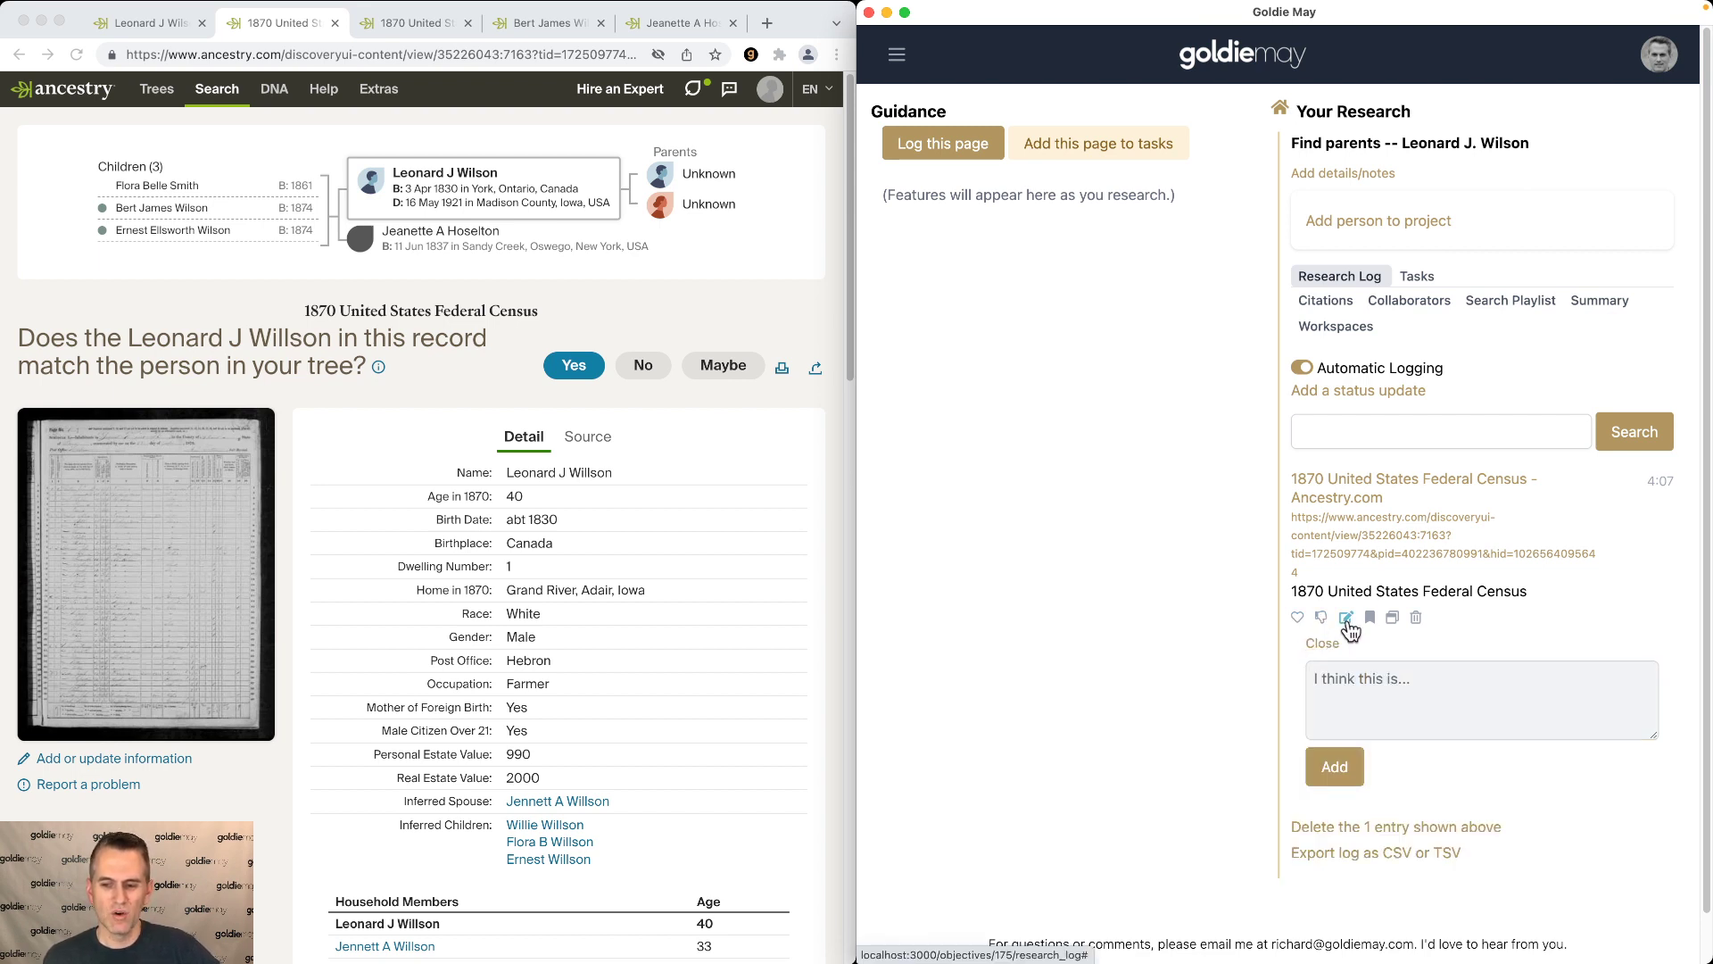
{"action": "left_click", "coordinate": [1346, 617]}
{"action": "left_click", "coordinate": [1412, 737]}
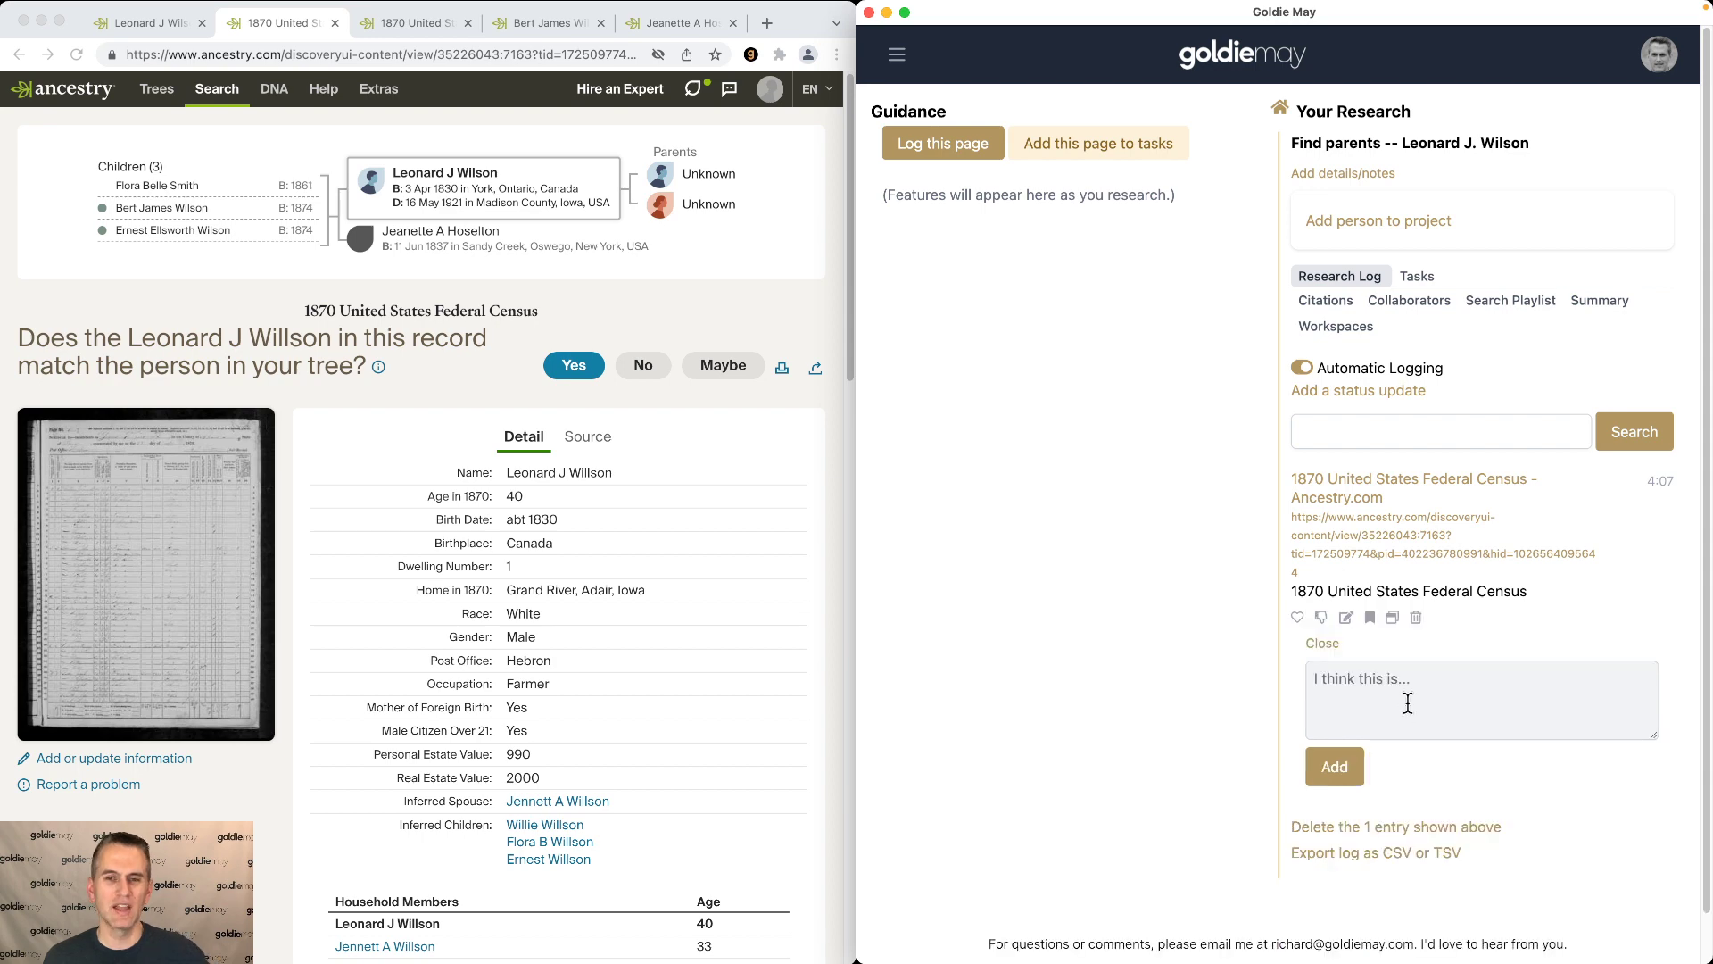
{"action": "left_click", "coordinate": [1371, 618]}
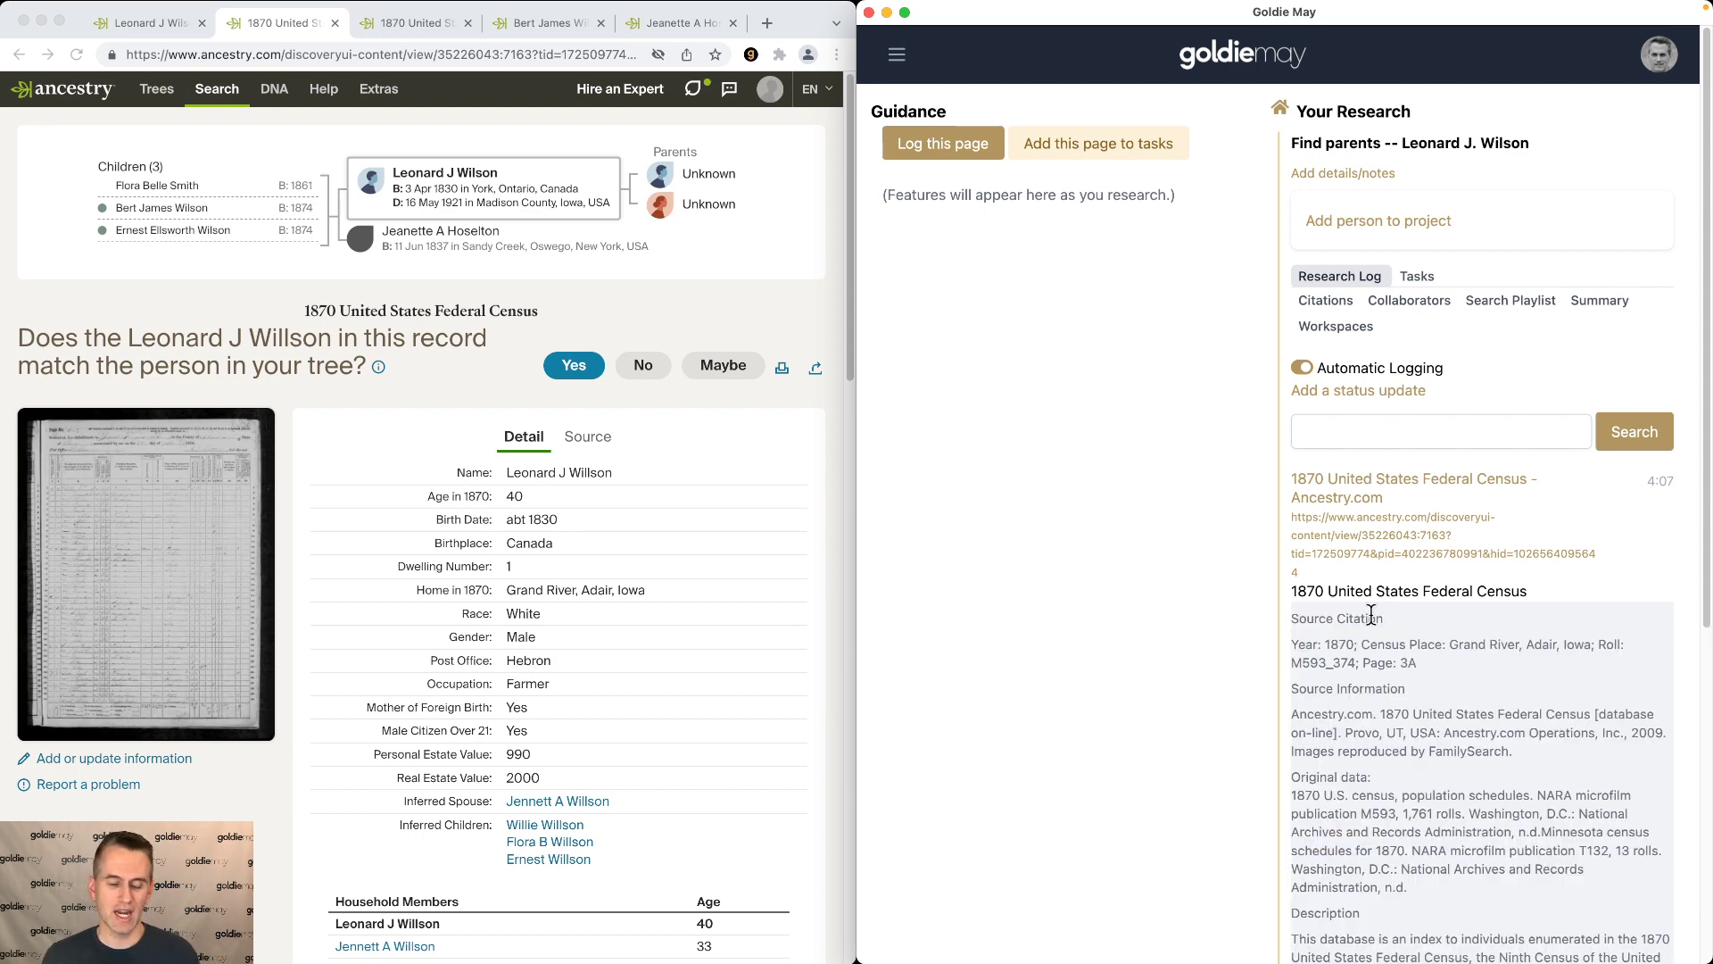
Step: Compare the log entry's citation text with the source details on the Ancestry census record page
{"action": "scroll", "coordinate": [1363, 606], "scroll_direction": "down", "scroll_amount": 5}
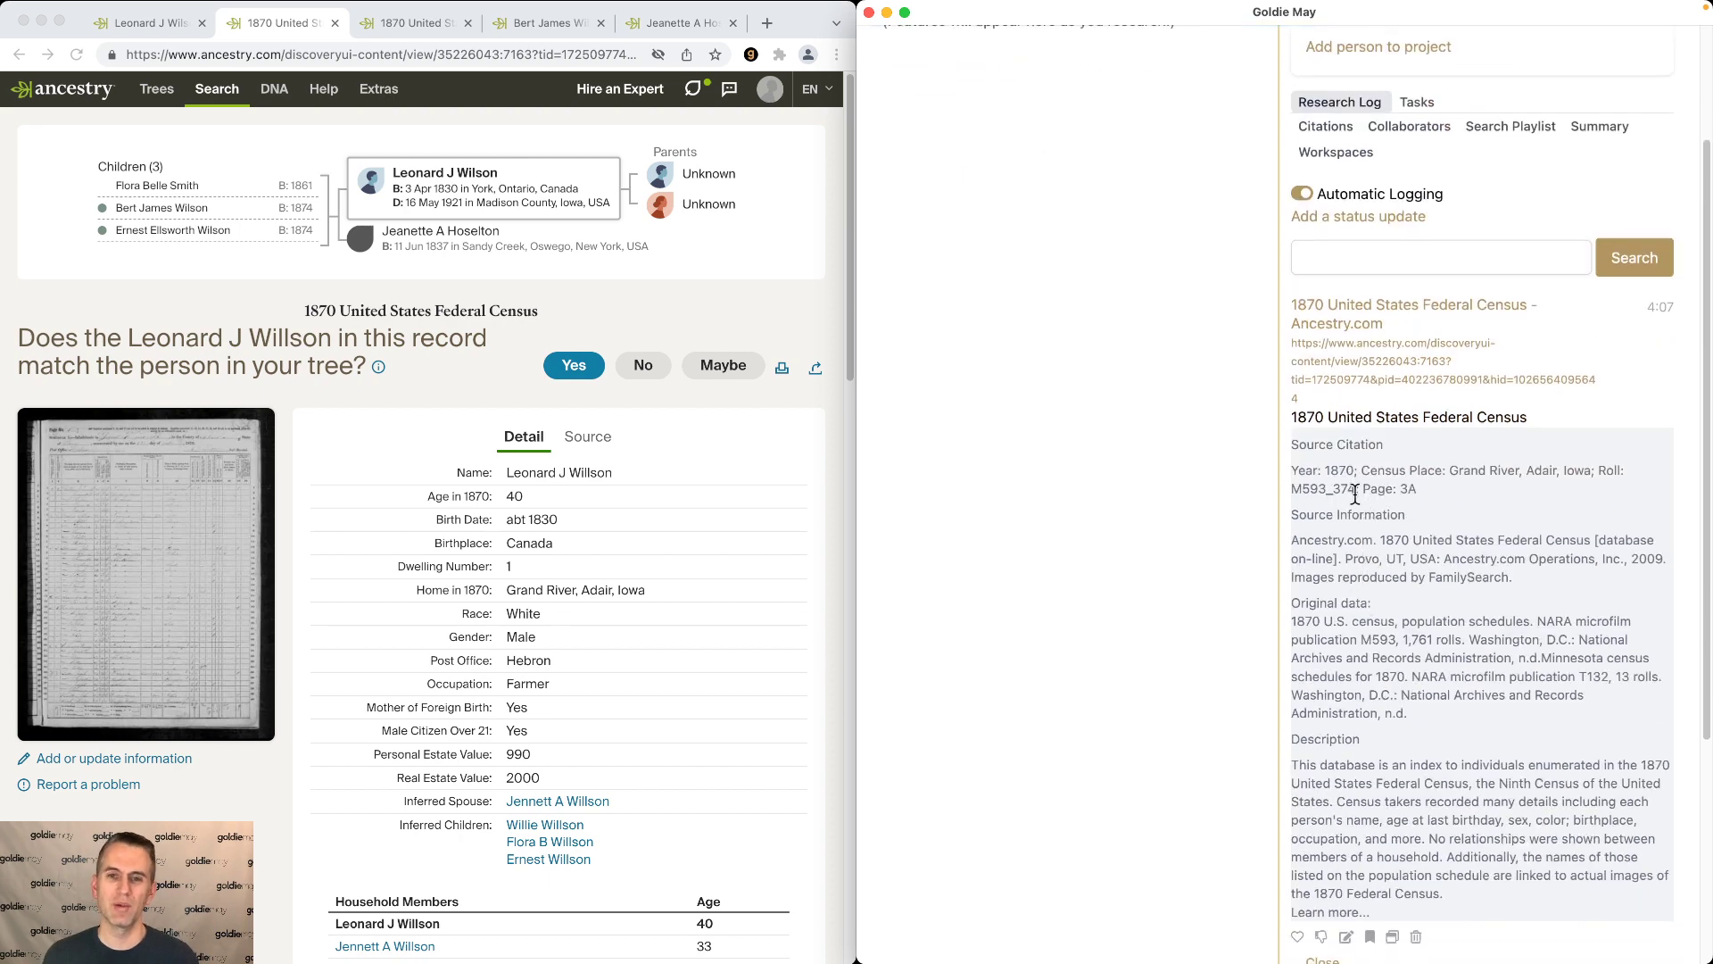
{"action": "left_click", "coordinate": [575, 435]}
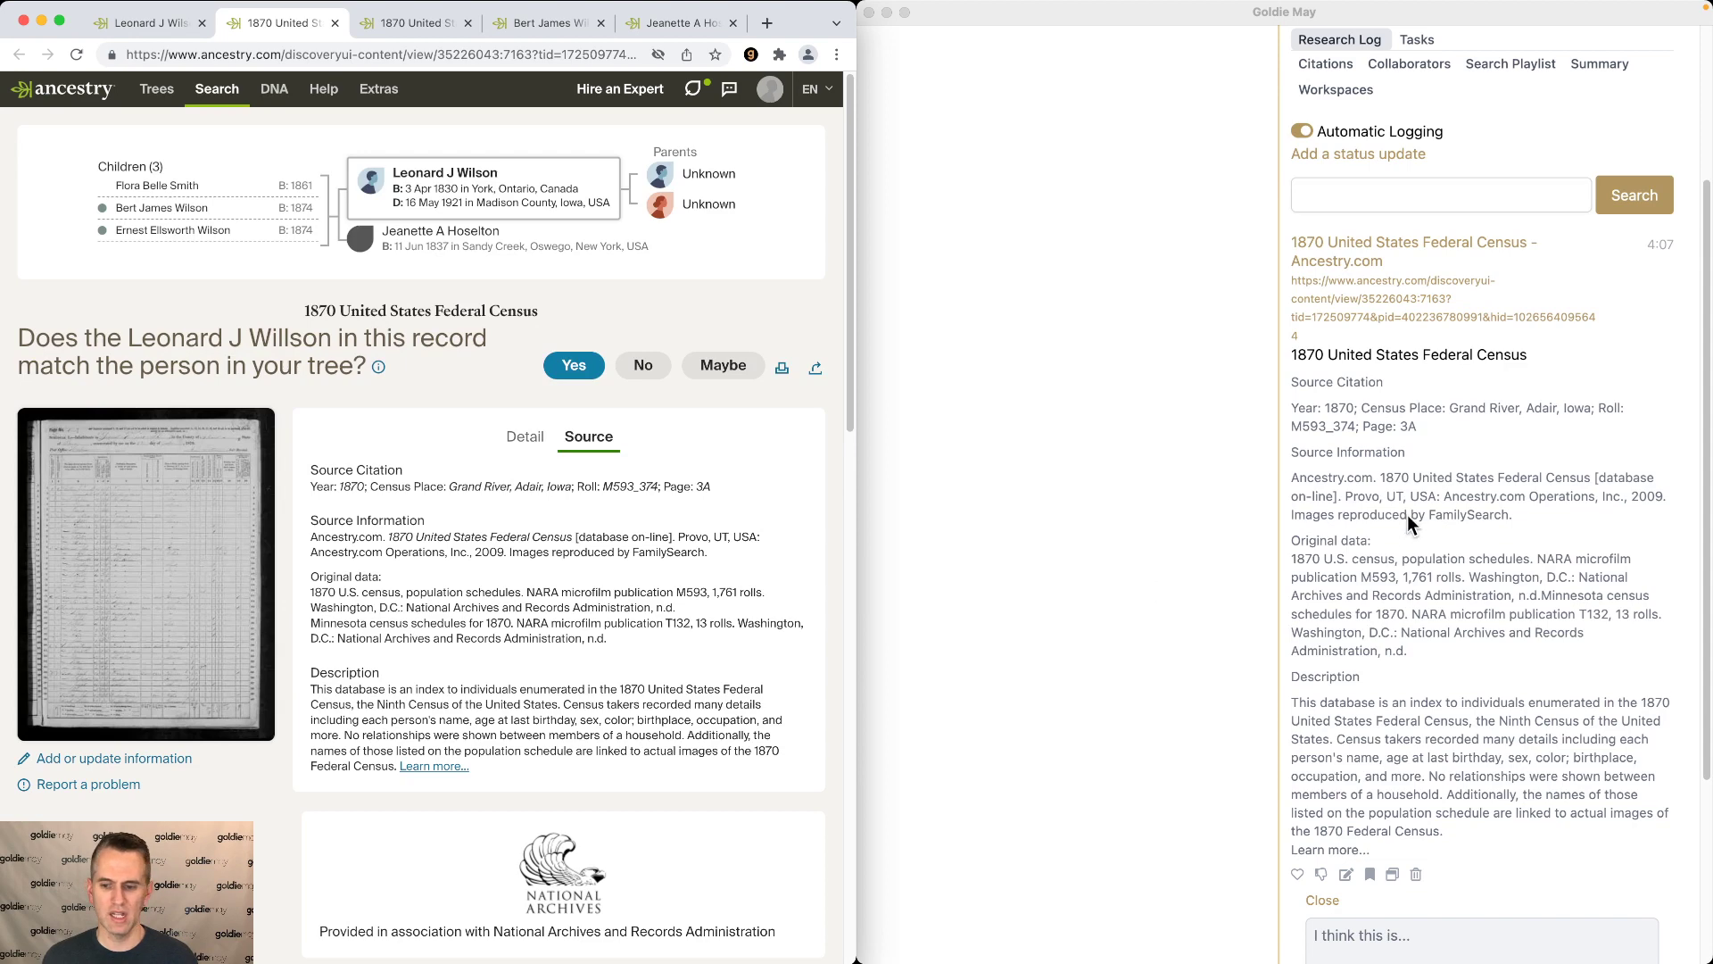
{"action": "scroll", "coordinate": [1388, 549], "scroll_direction": "up", "scroll_amount": 1}
{"action": "scroll", "coordinate": [1378, 460], "scroll_direction": "down", "scroll_amount": 4}
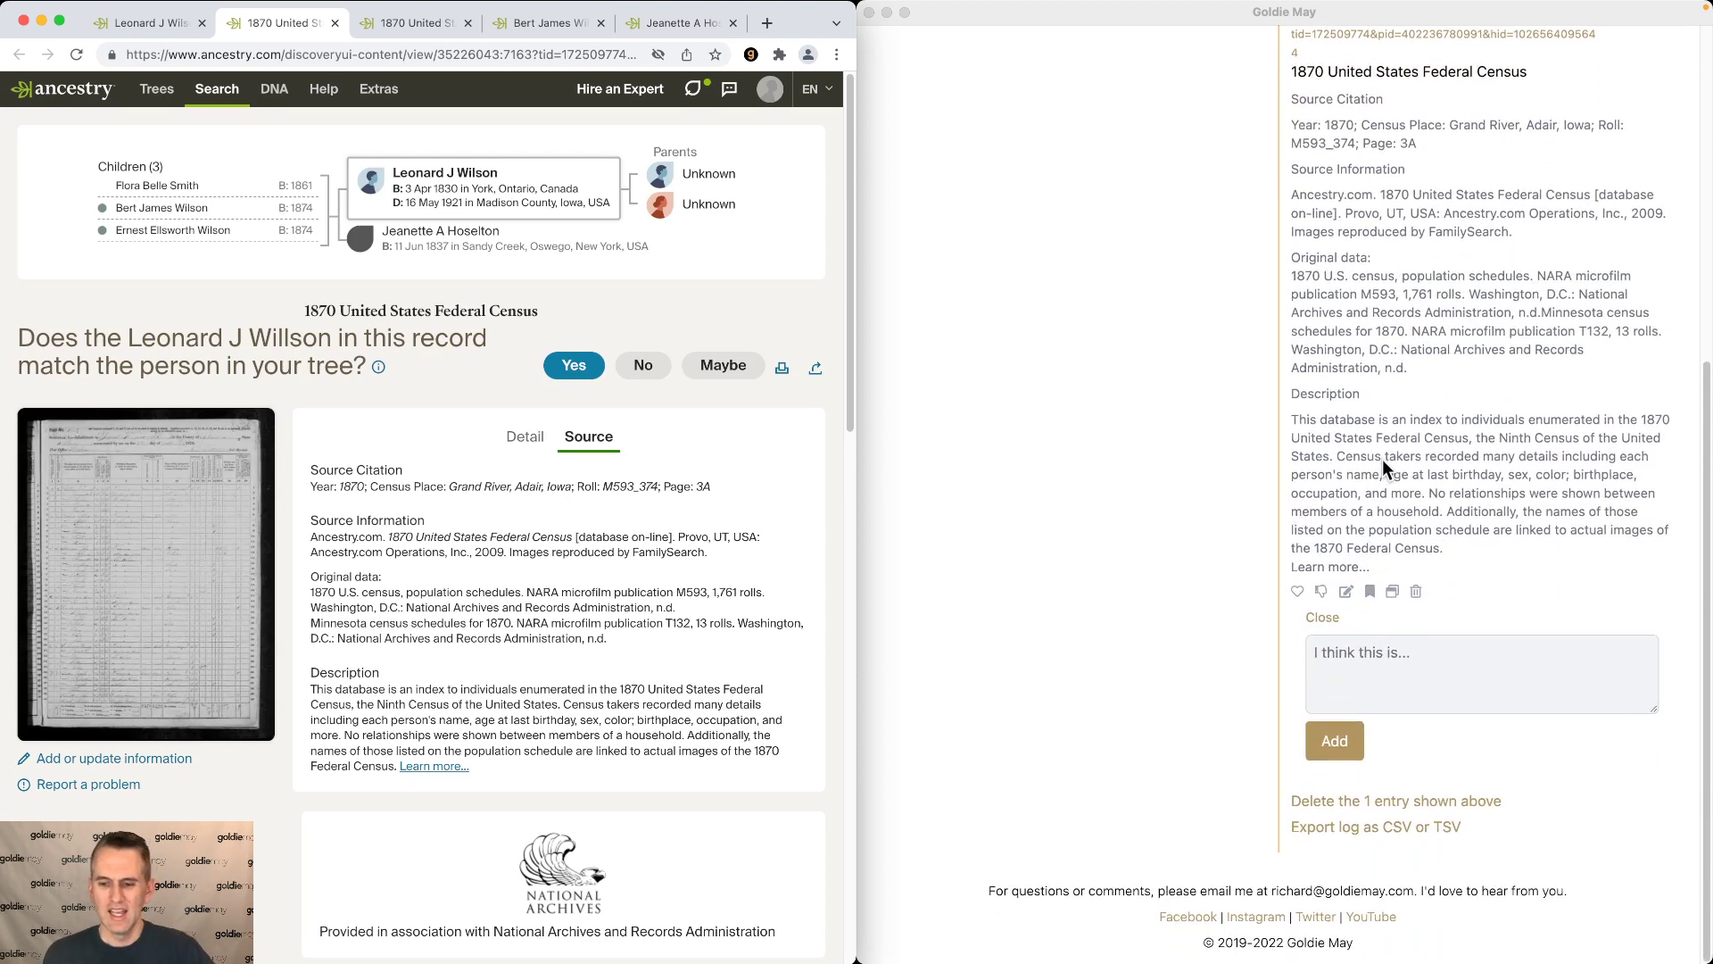
{"action": "scroll", "coordinate": [1396, 658], "scroll_direction": "up", "scroll_amount": 2}
{"action": "scroll", "coordinate": [1395, 642], "scroll_direction": "up", "scroll_amount": 3}
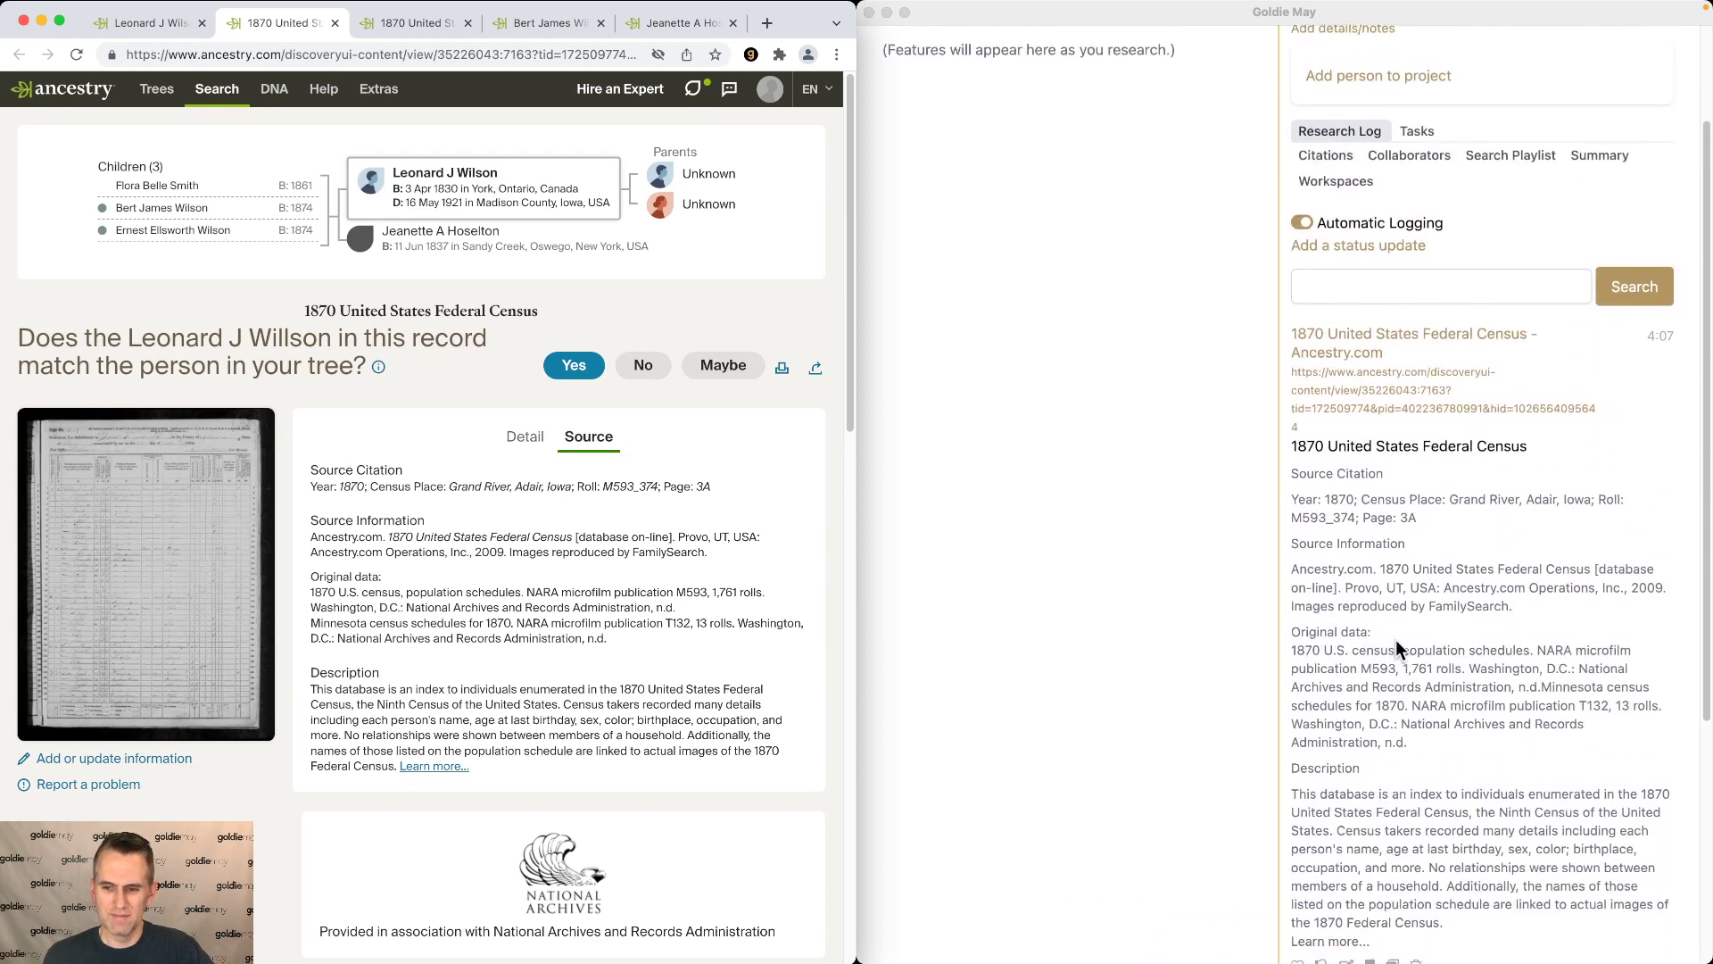
{"action": "scroll", "coordinate": [1384, 535], "scroll_direction": "down", "scroll_amount": 4}
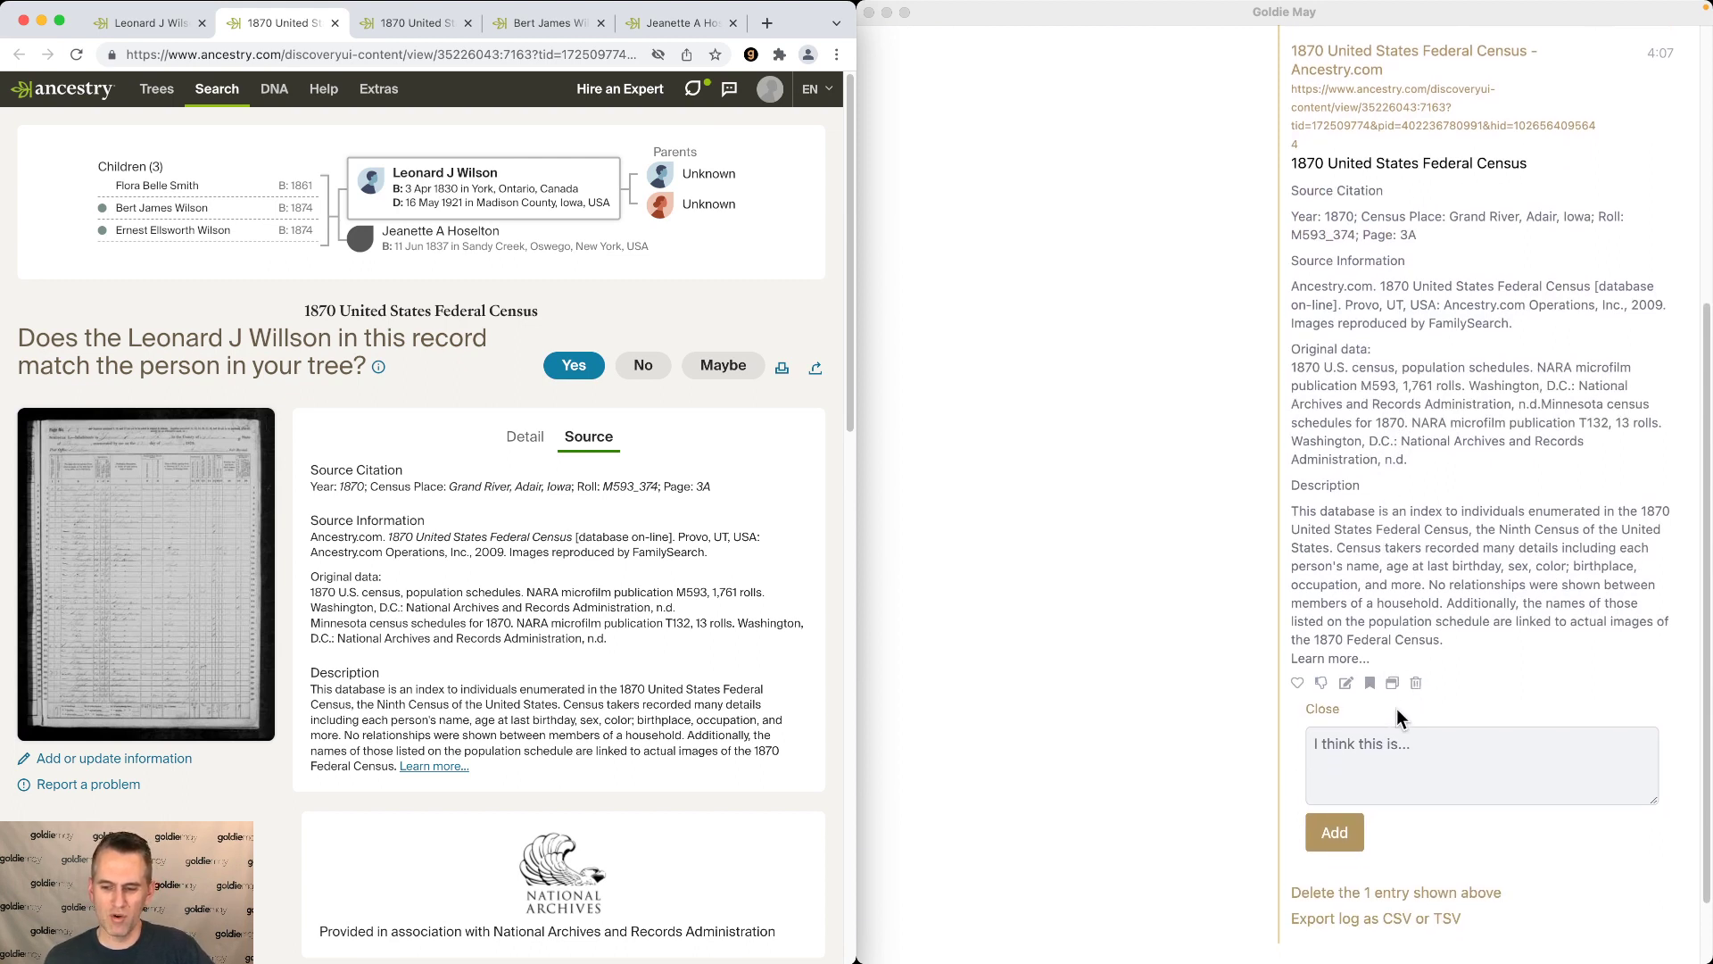
{"action": "scroll", "coordinate": [1361, 628], "scroll_direction": "down", "scroll_amount": 1}
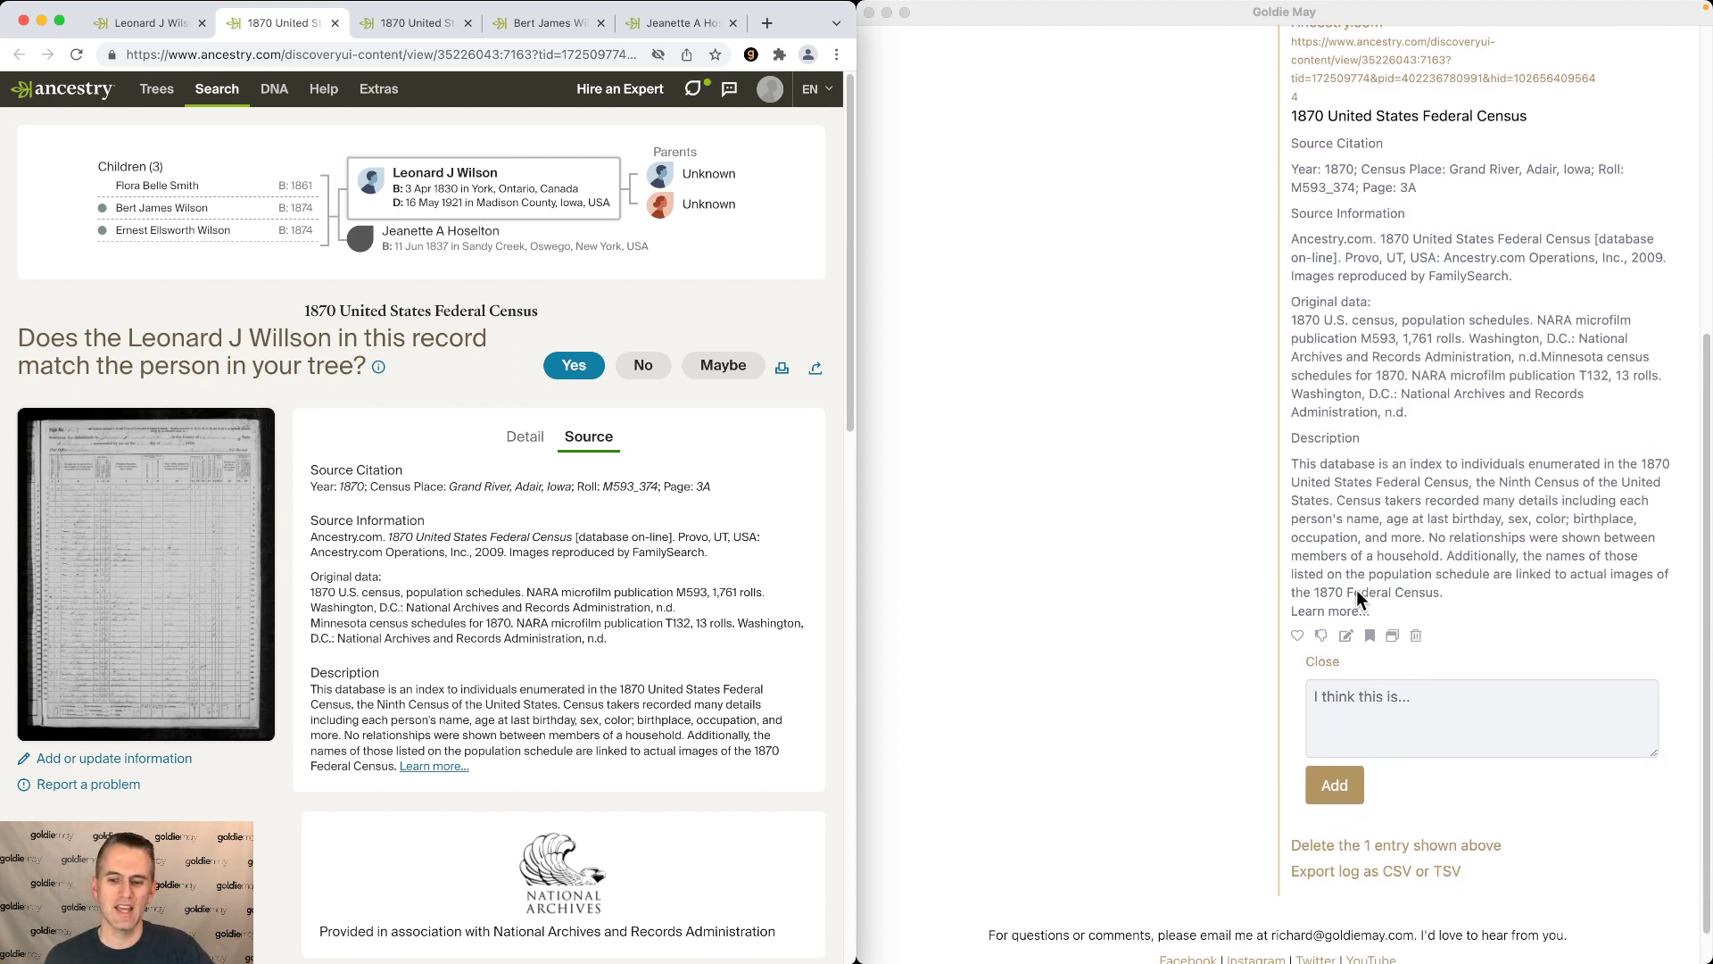
Step: Examine the research log's export options and look back over the logged 1870 census entry and project sections
{"action": "left_click", "coordinate": [1320, 863]}
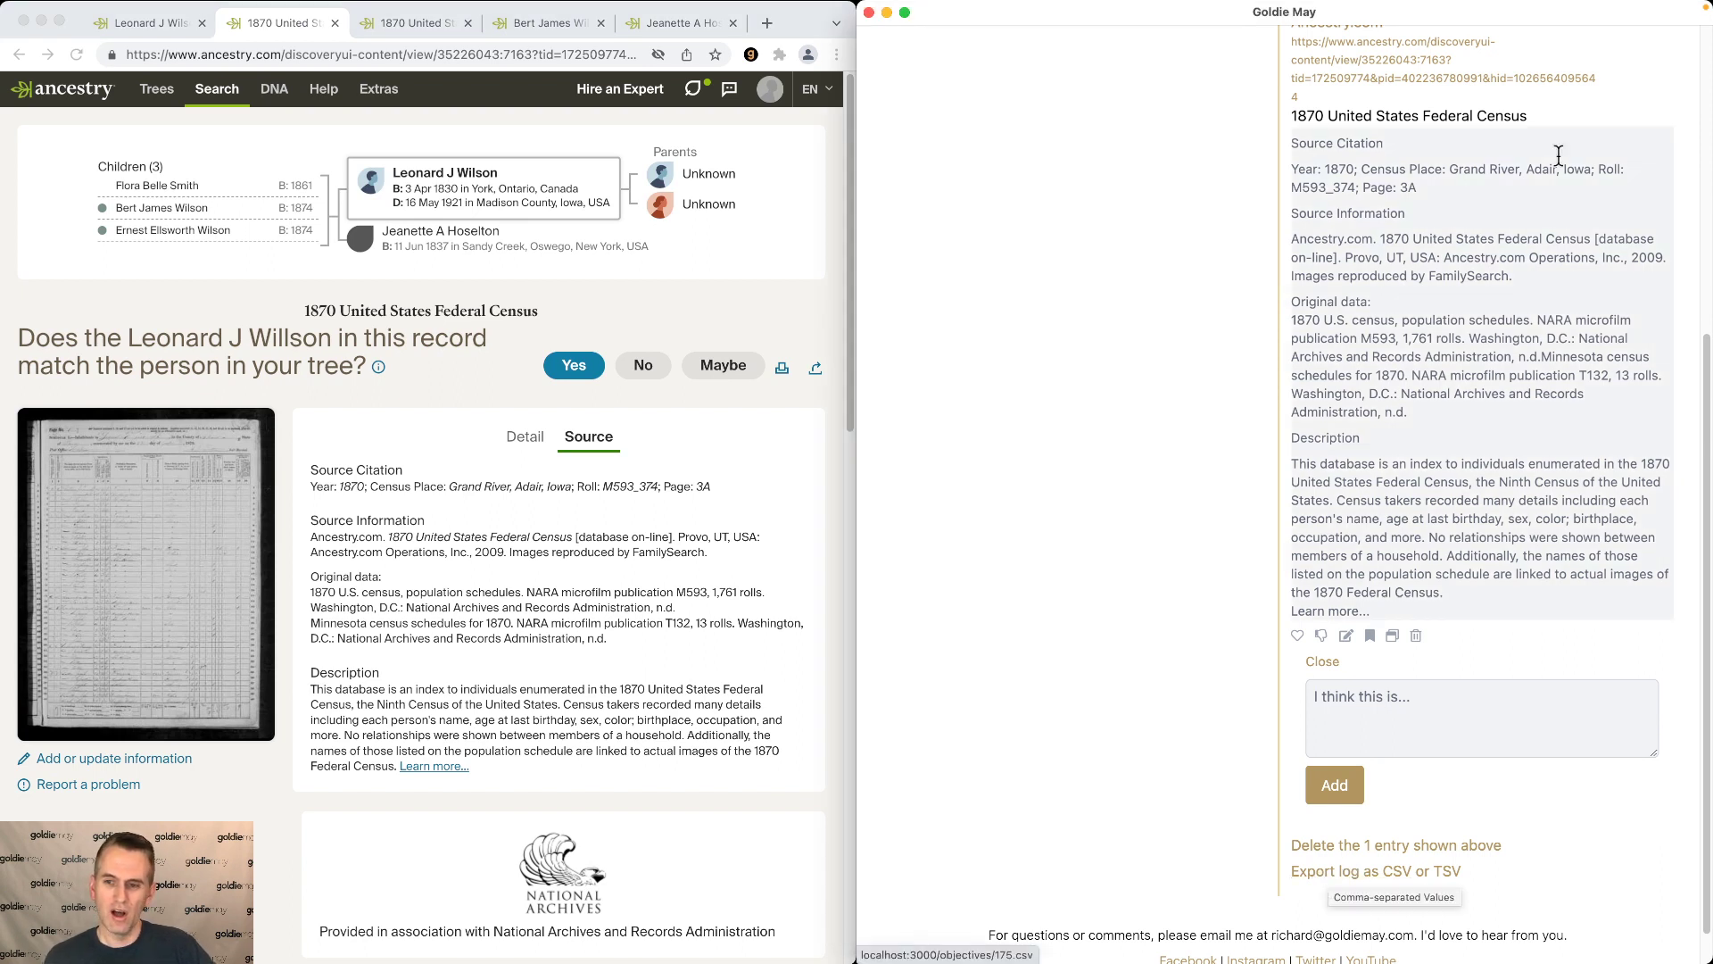
{"action": "scroll", "coordinate": [1395, 167], "scroll_direction": "up", "scroll_amount": 1}
{"action": "scroll", "coordinate": [1395, 167], "scroll_direction": "up", "scroll_amount": 1}
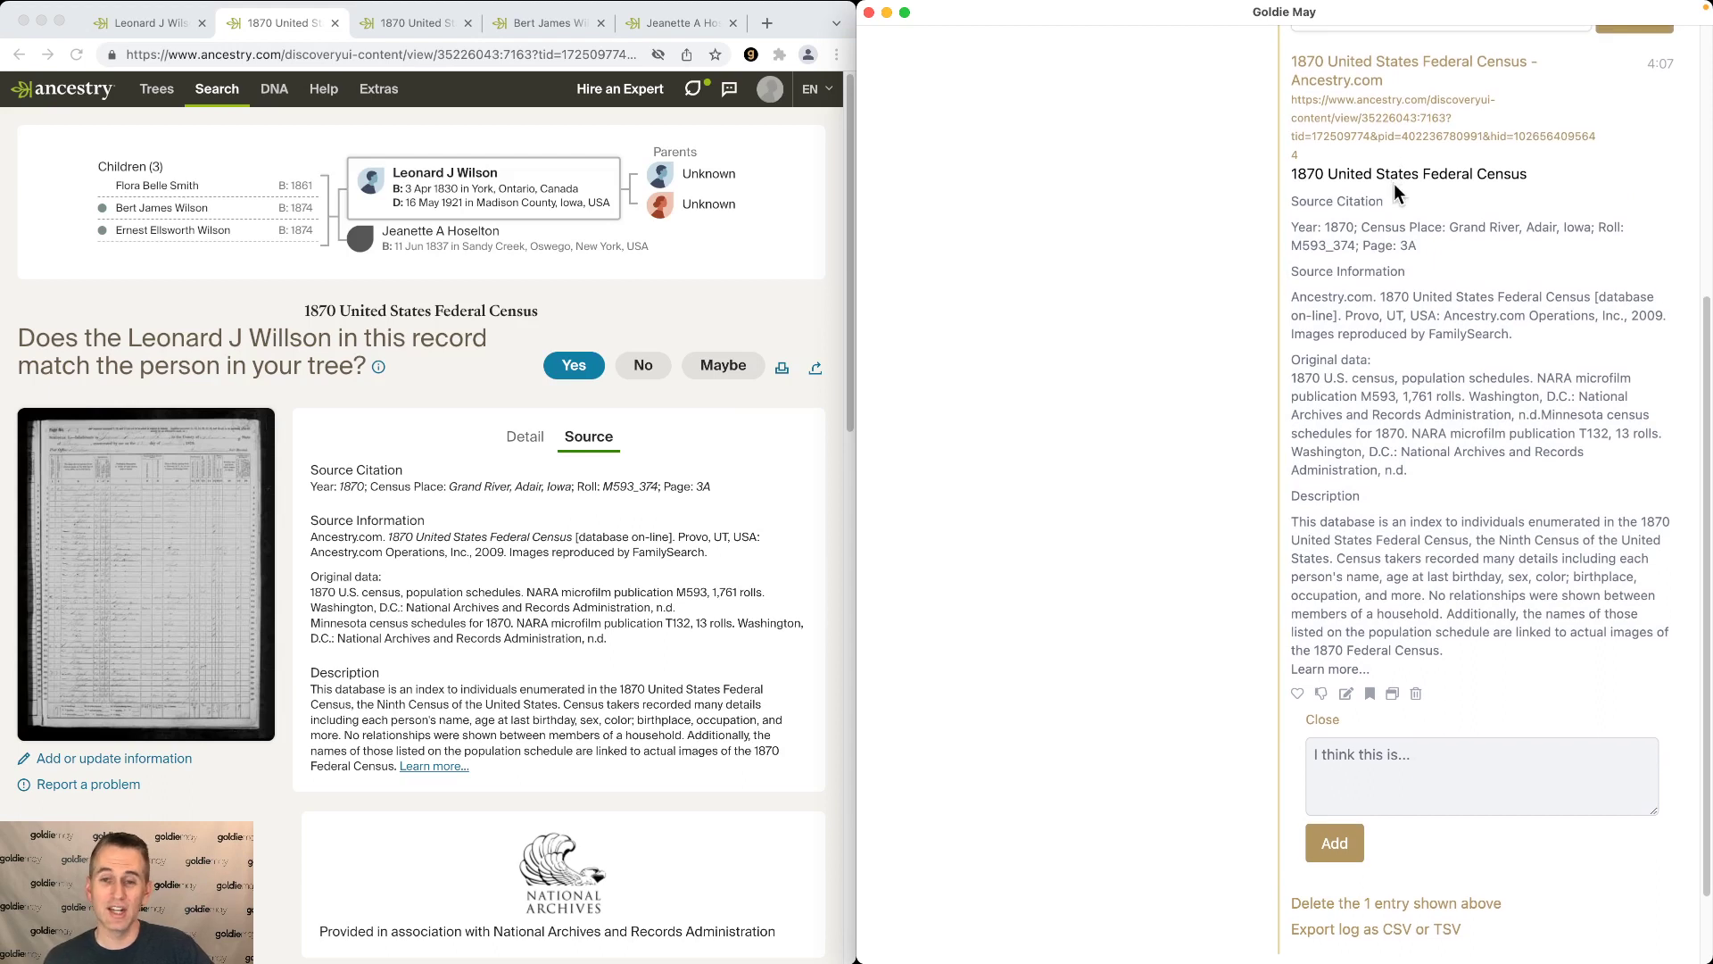
{"action": "scroll", "coordinate": [1393, 184], "scroll_direction": "up", "scroll_amount": 5}
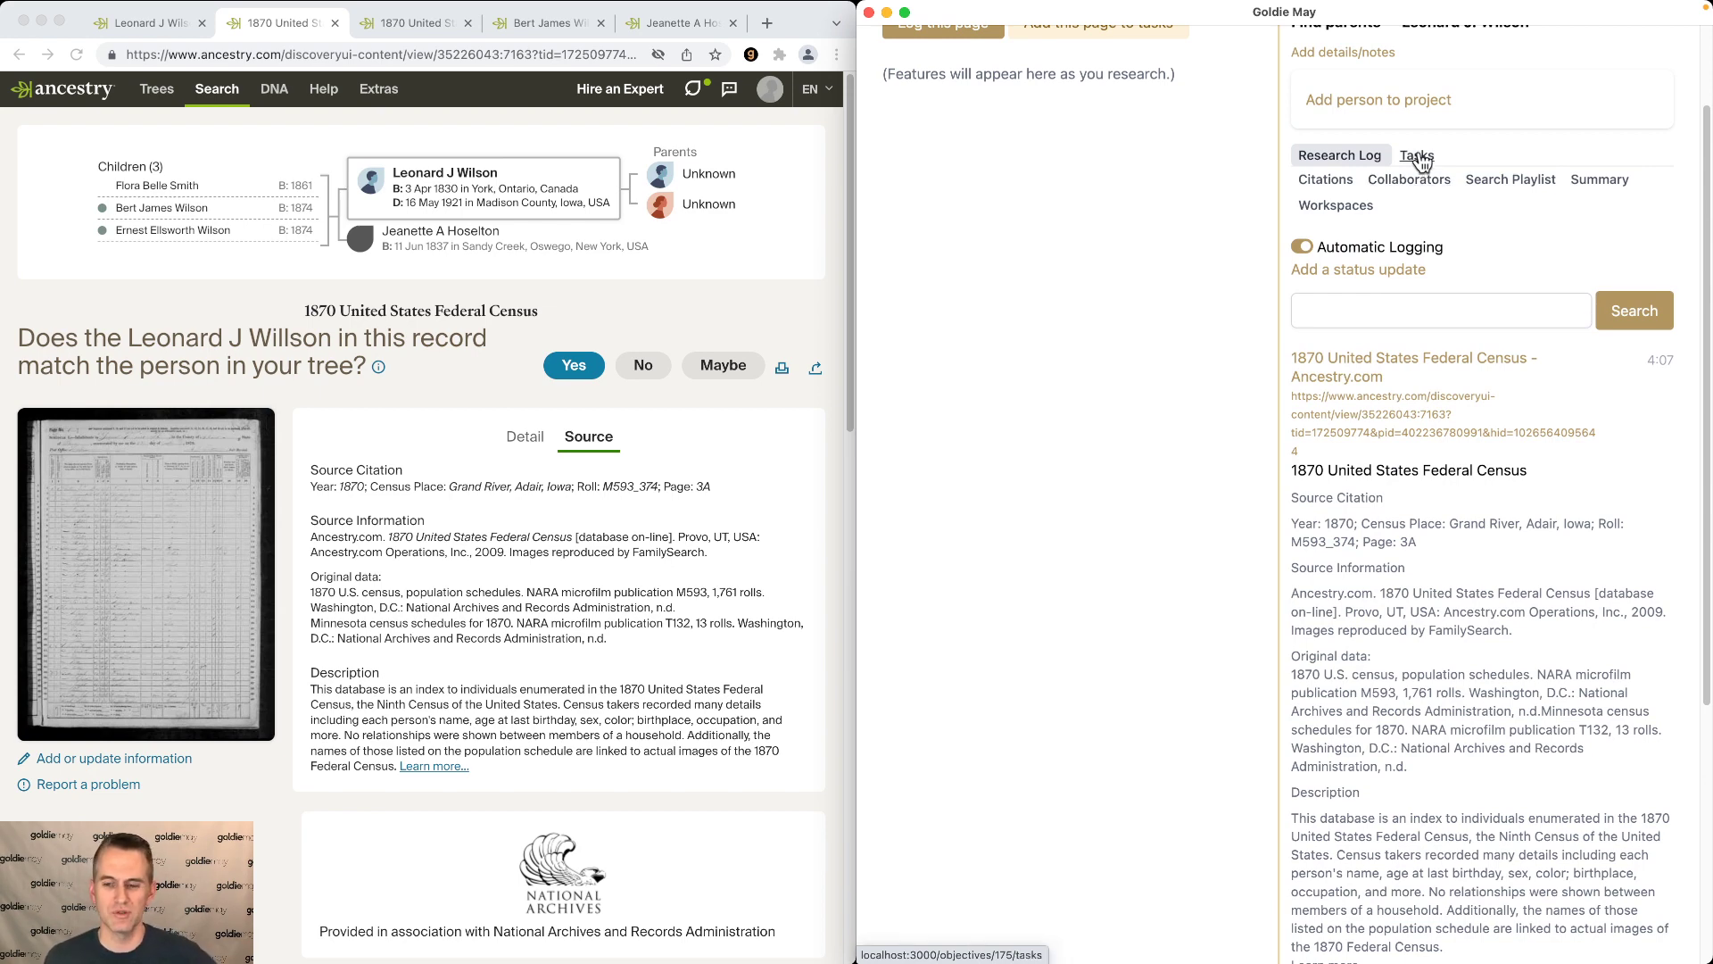
{"action": "scroll", "coordinate": [1400, 189], "scroll_direction": "up", "scroll_amount": 3}
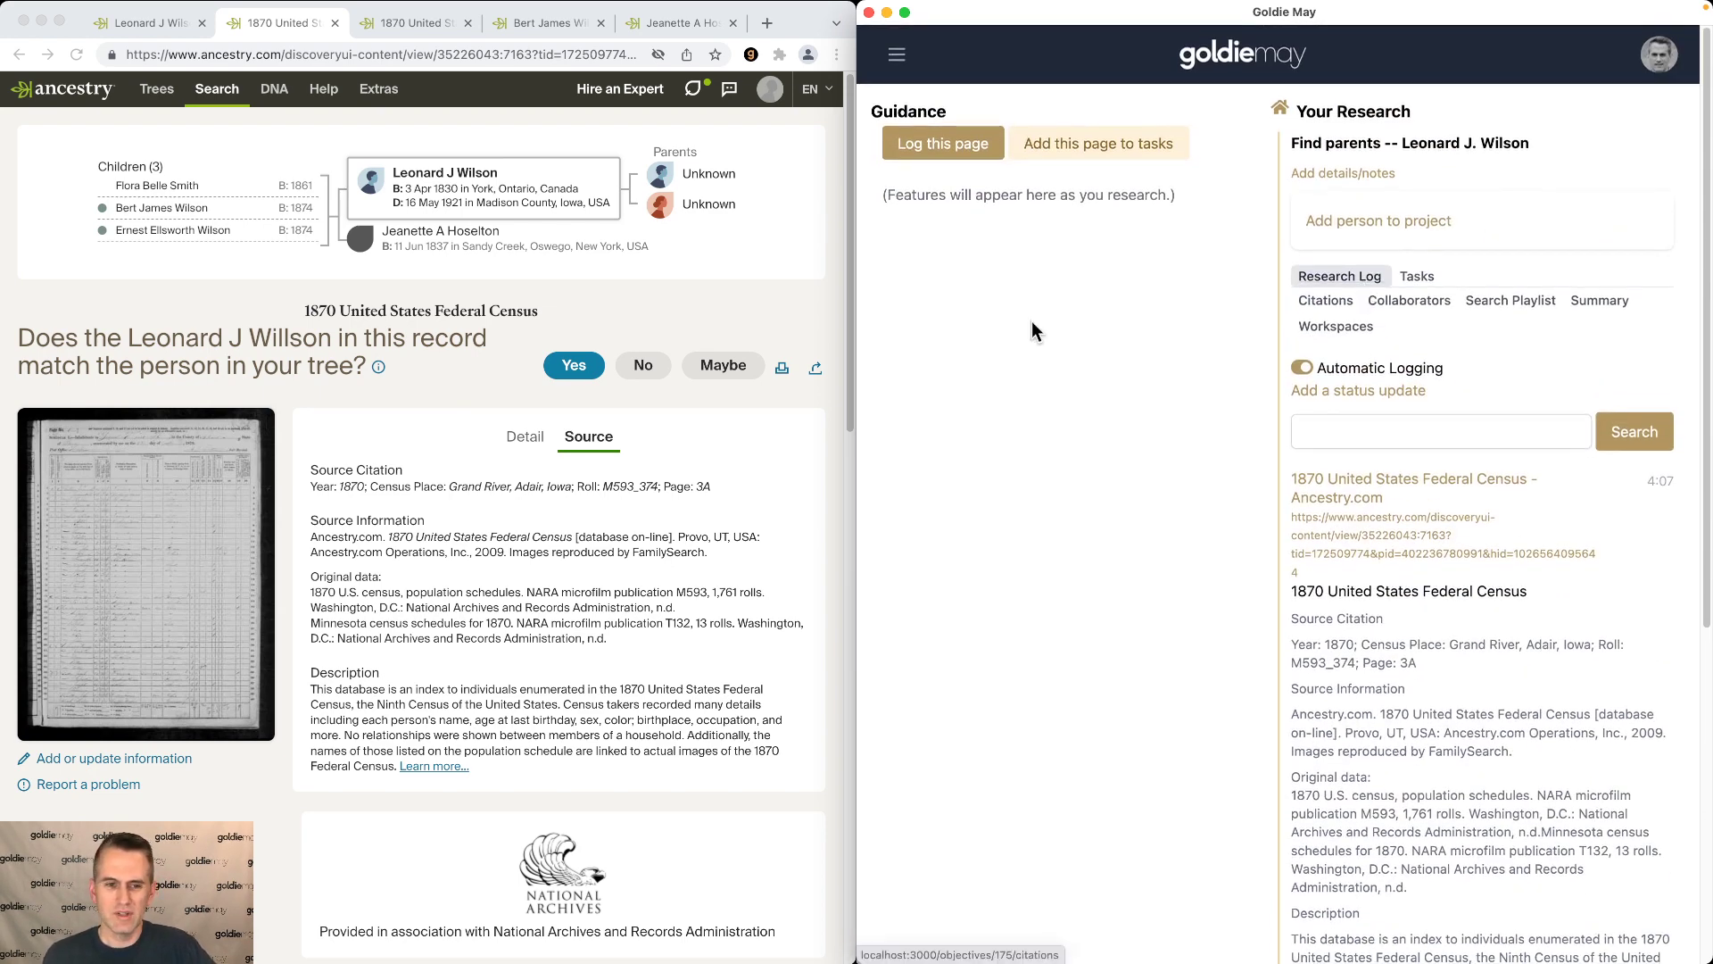
Step: Capture a screenshot of the census record's title and source citation area into the research log
{"action": "left_click", "coordinate": [254, 294]}
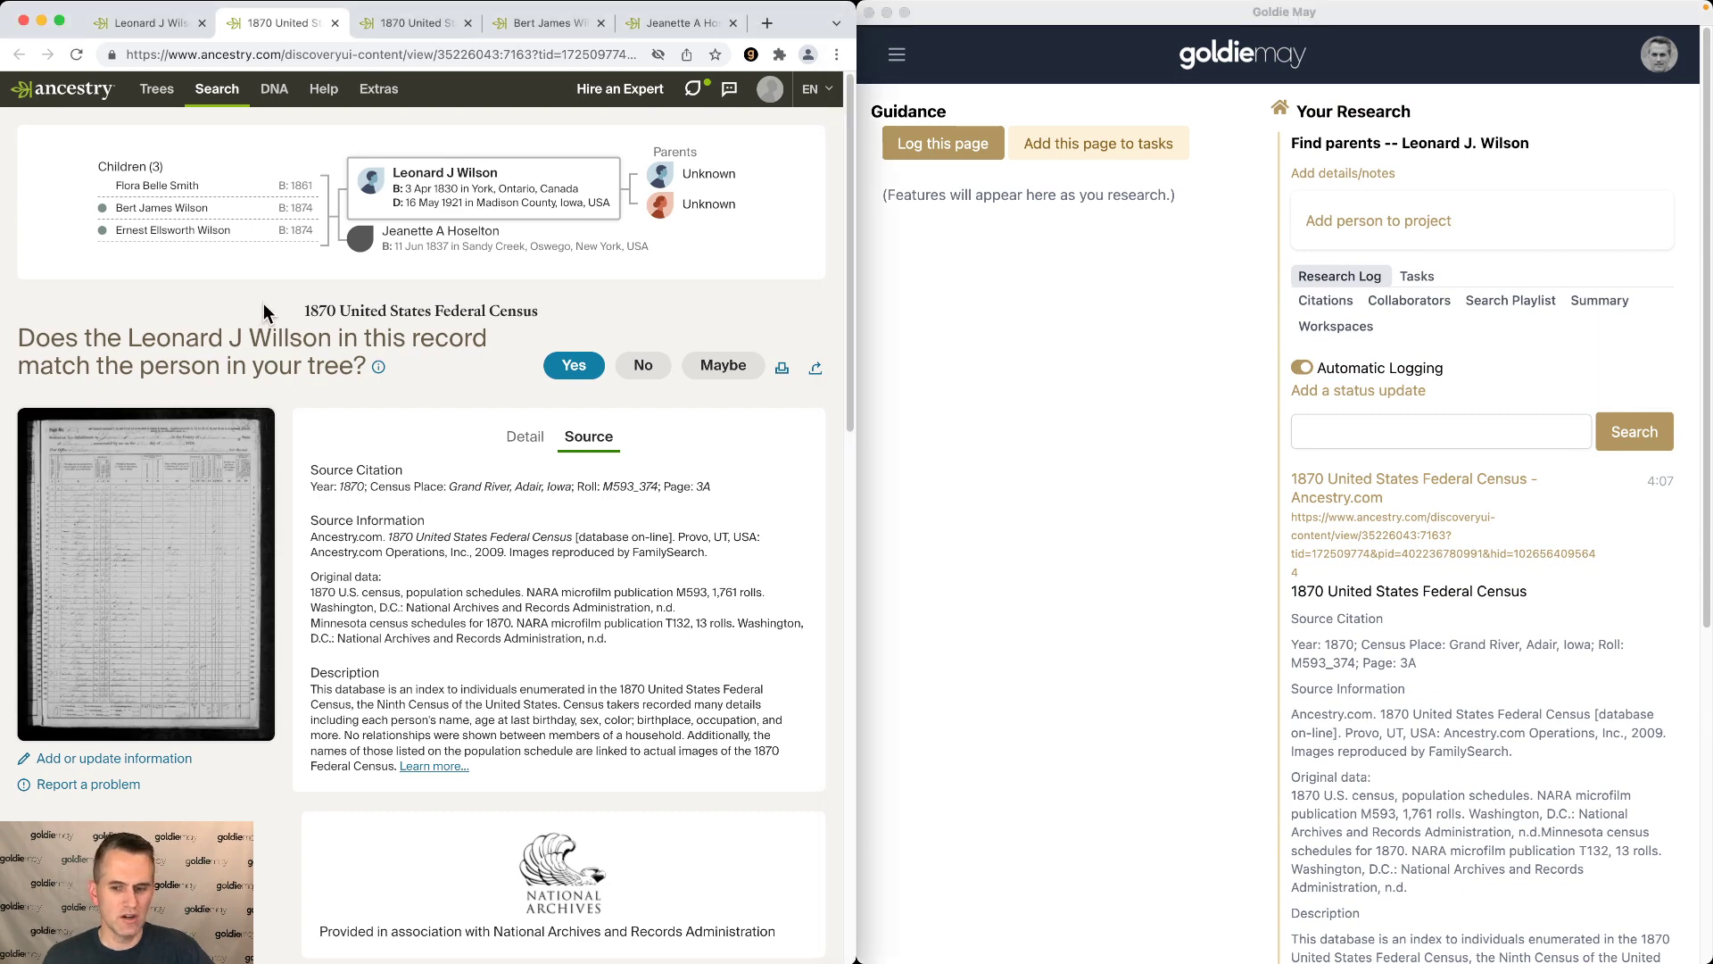
{"action": "right_click", "coordinate": [180, 296]}
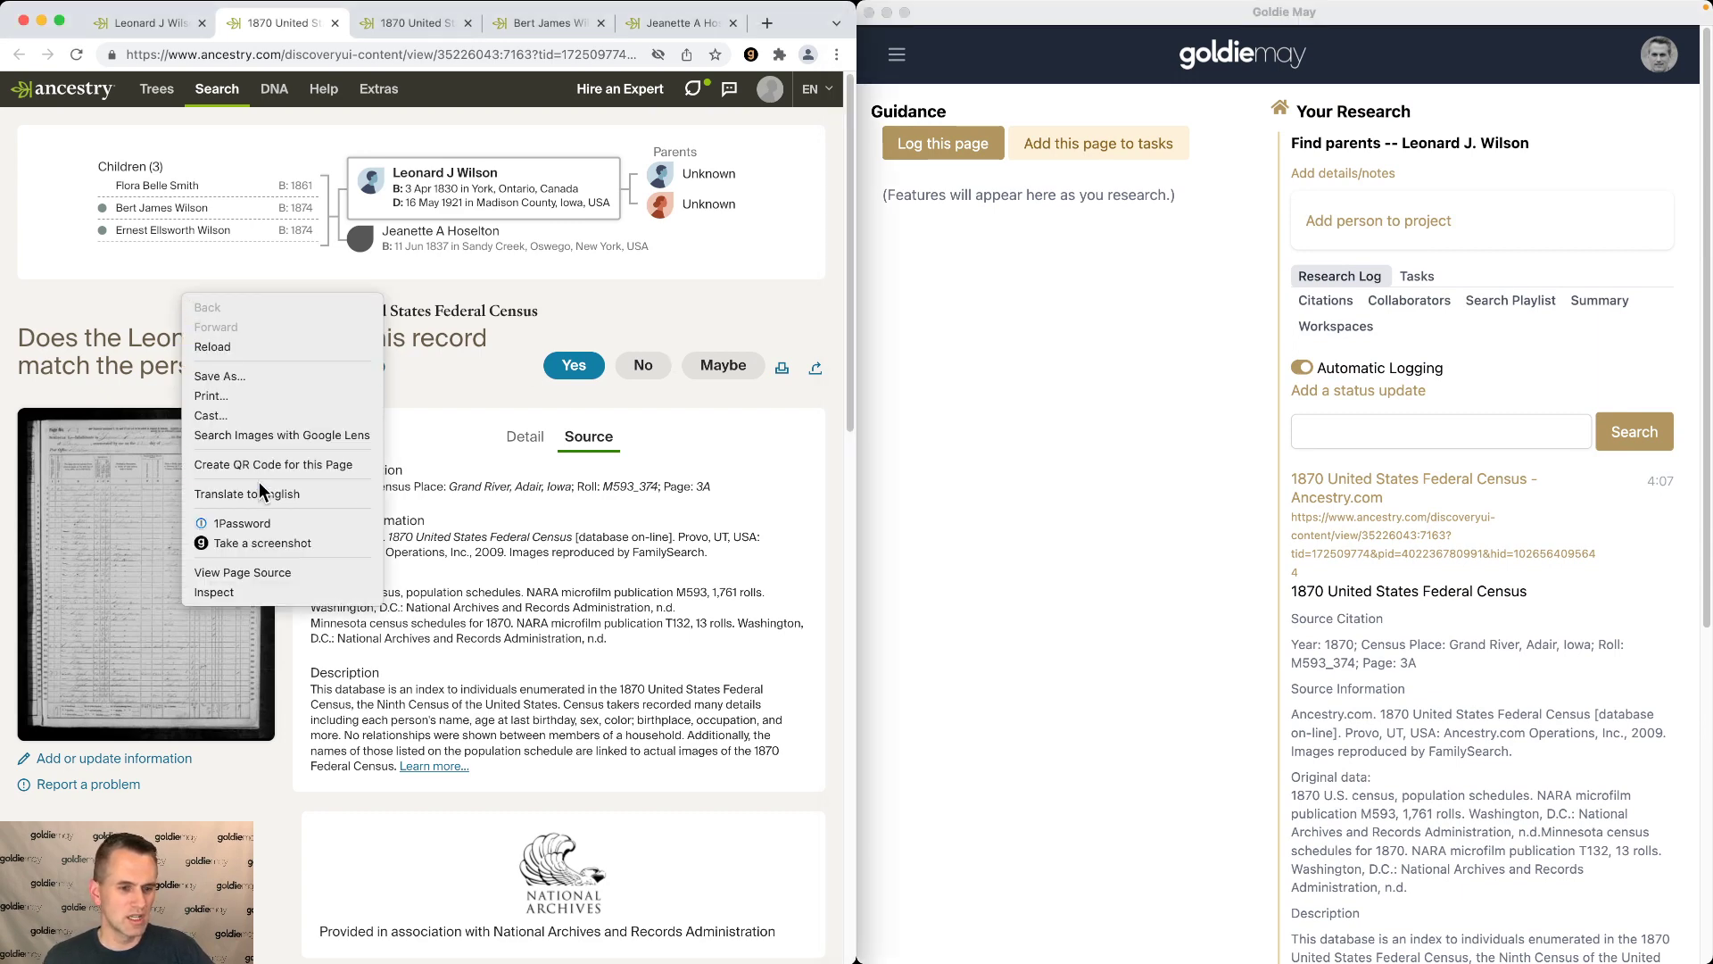
{"action": "left_click", "coordinate": [276, 542]}
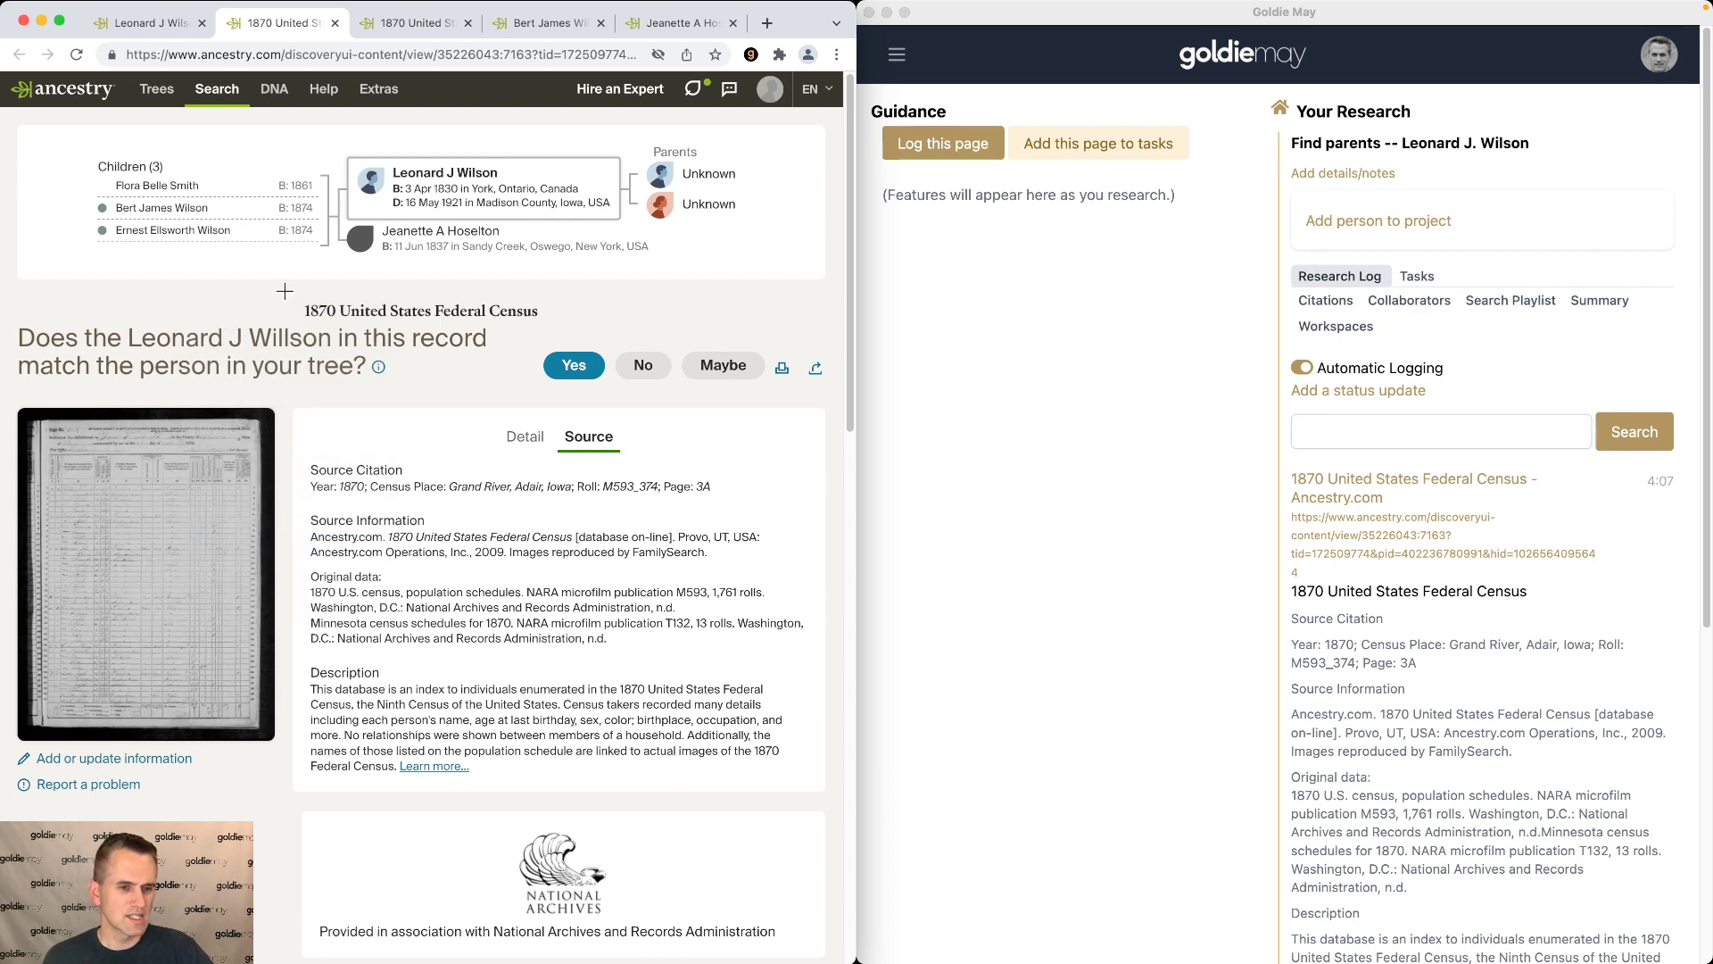
{"action": "left_click_drag", "start_coordinate": [285, 287], "coordinate": [834, 801]}
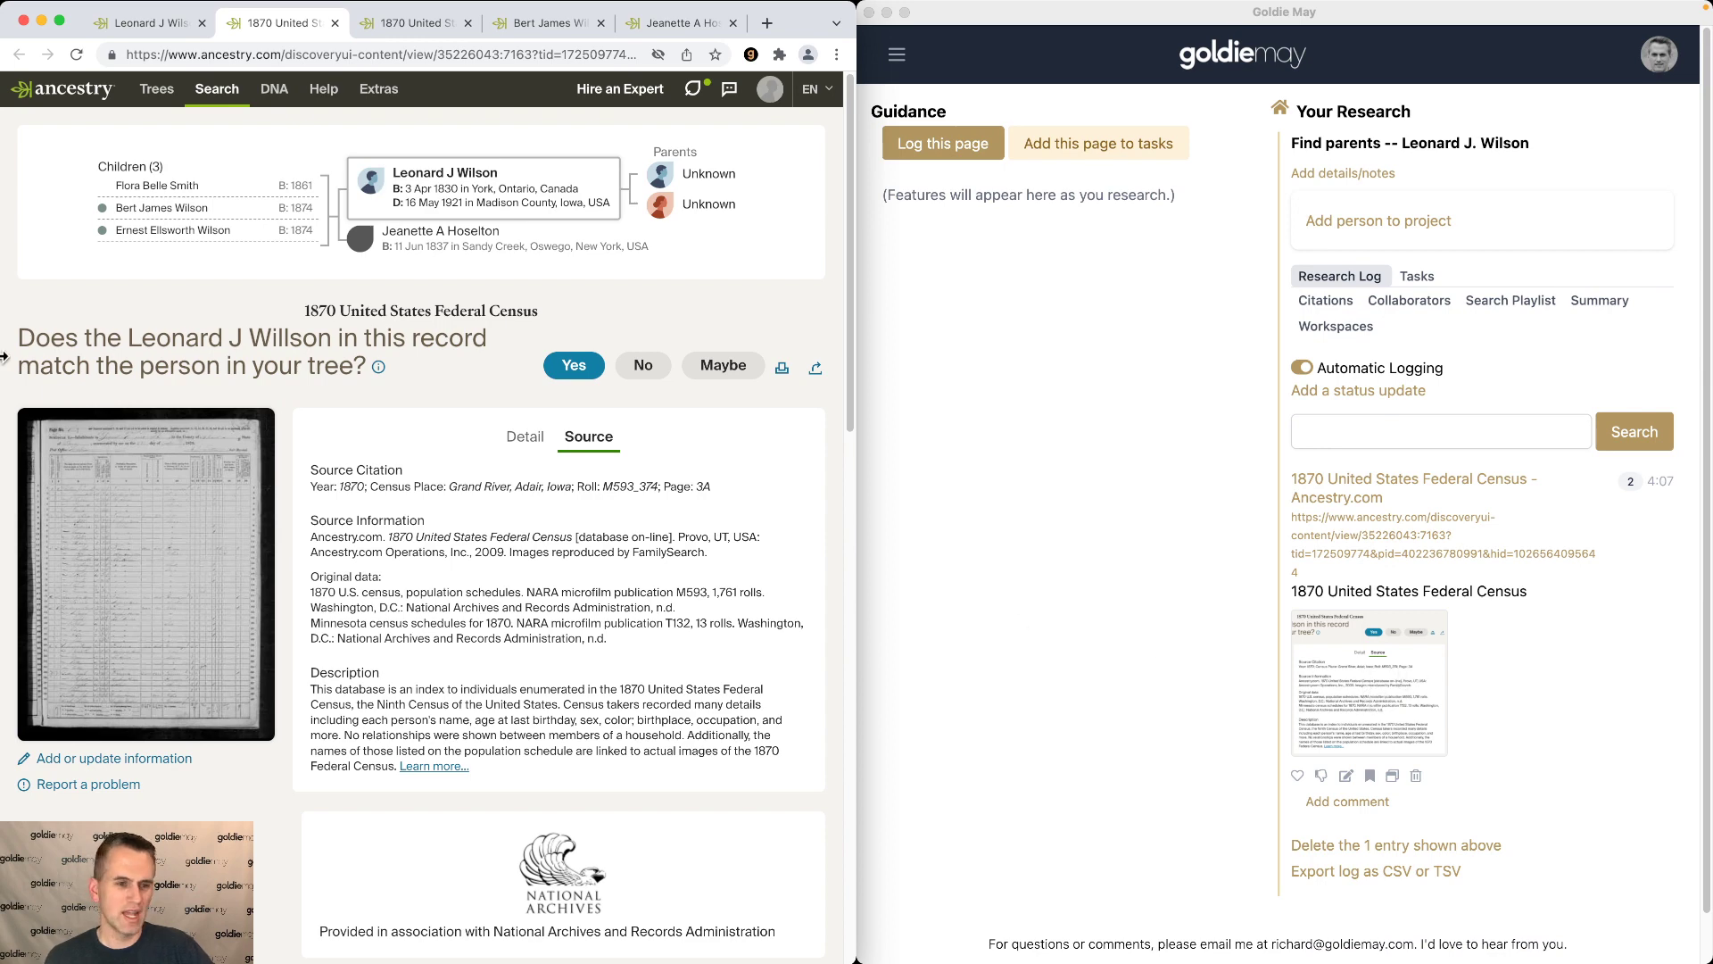
Step: Open the scanned page image of the 1870 census record, reloading the record page if it fails to load
{"action": "left_click", "coordinate": [153, 524]}
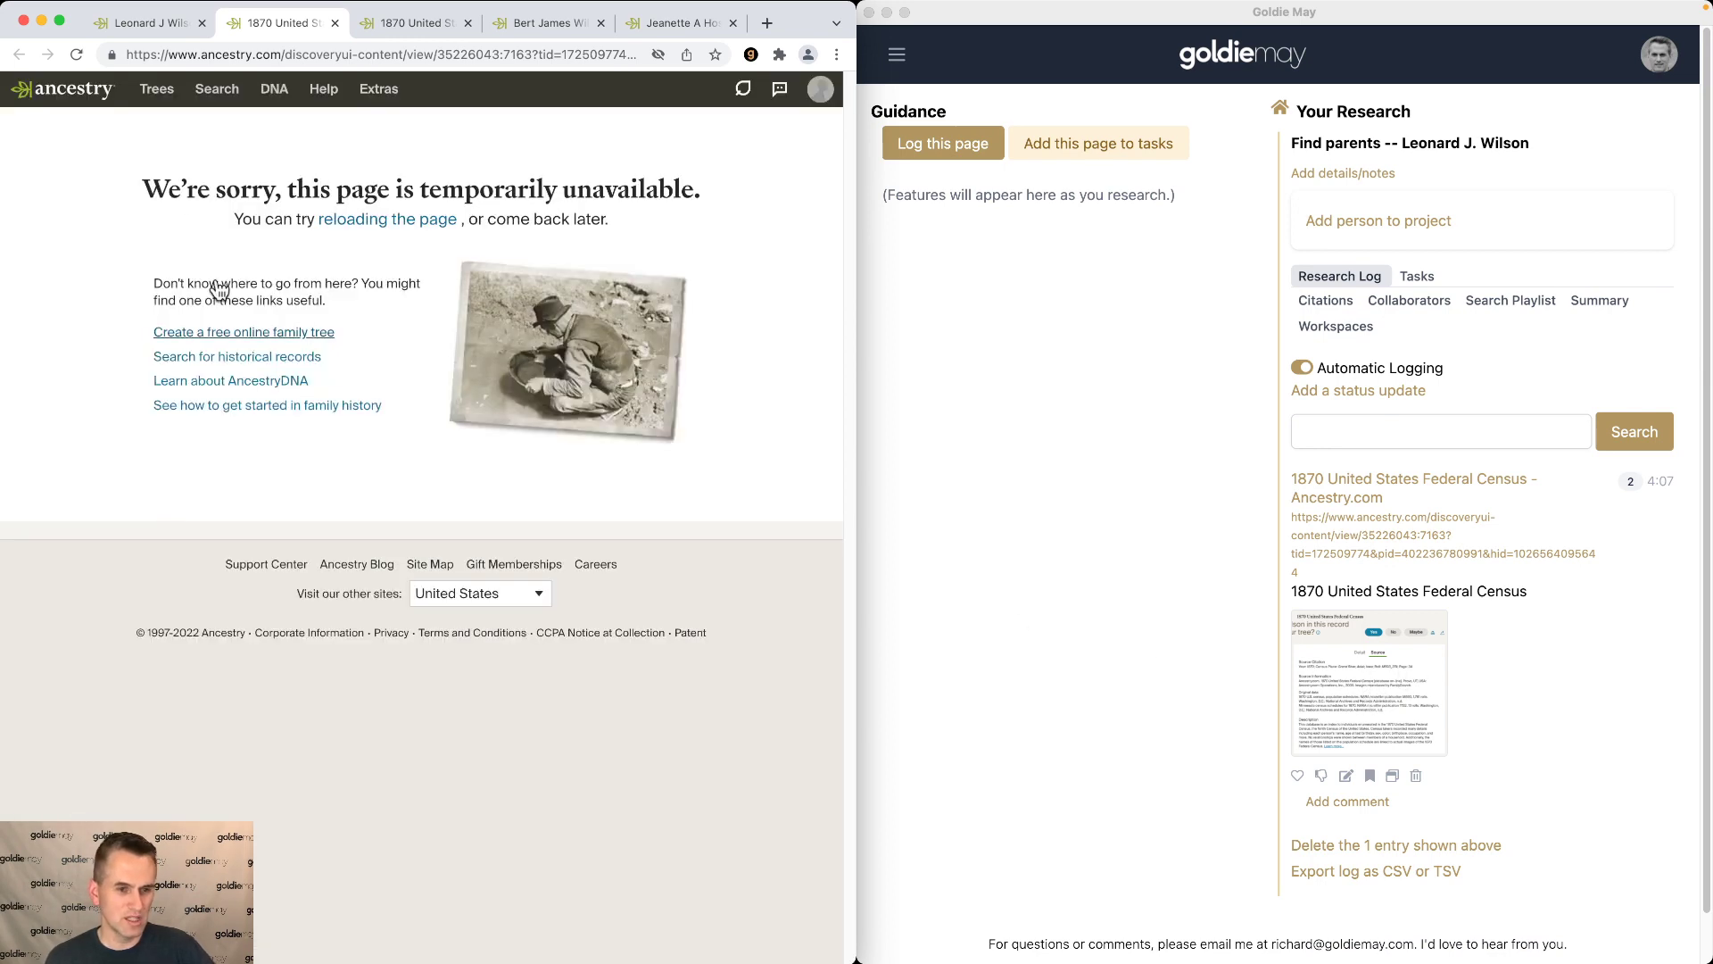
{"action": "left_click", "coordinate": [77, 55]}
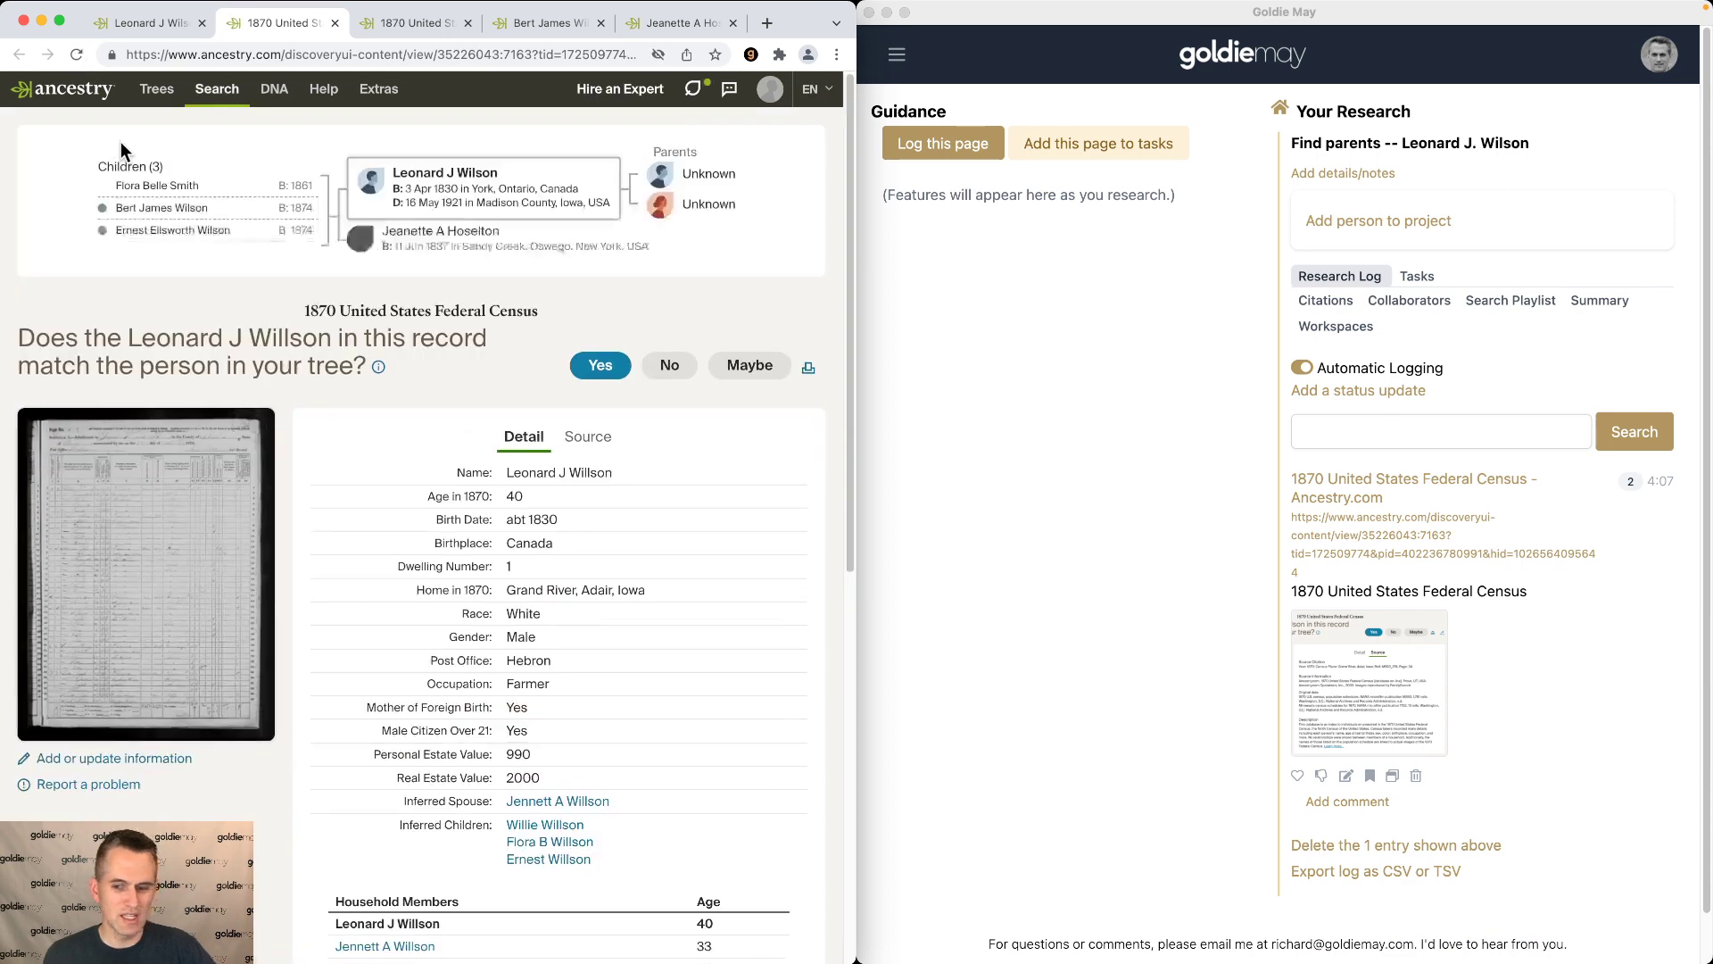
{"action": "left_click", "coordinate": [130, 513]}
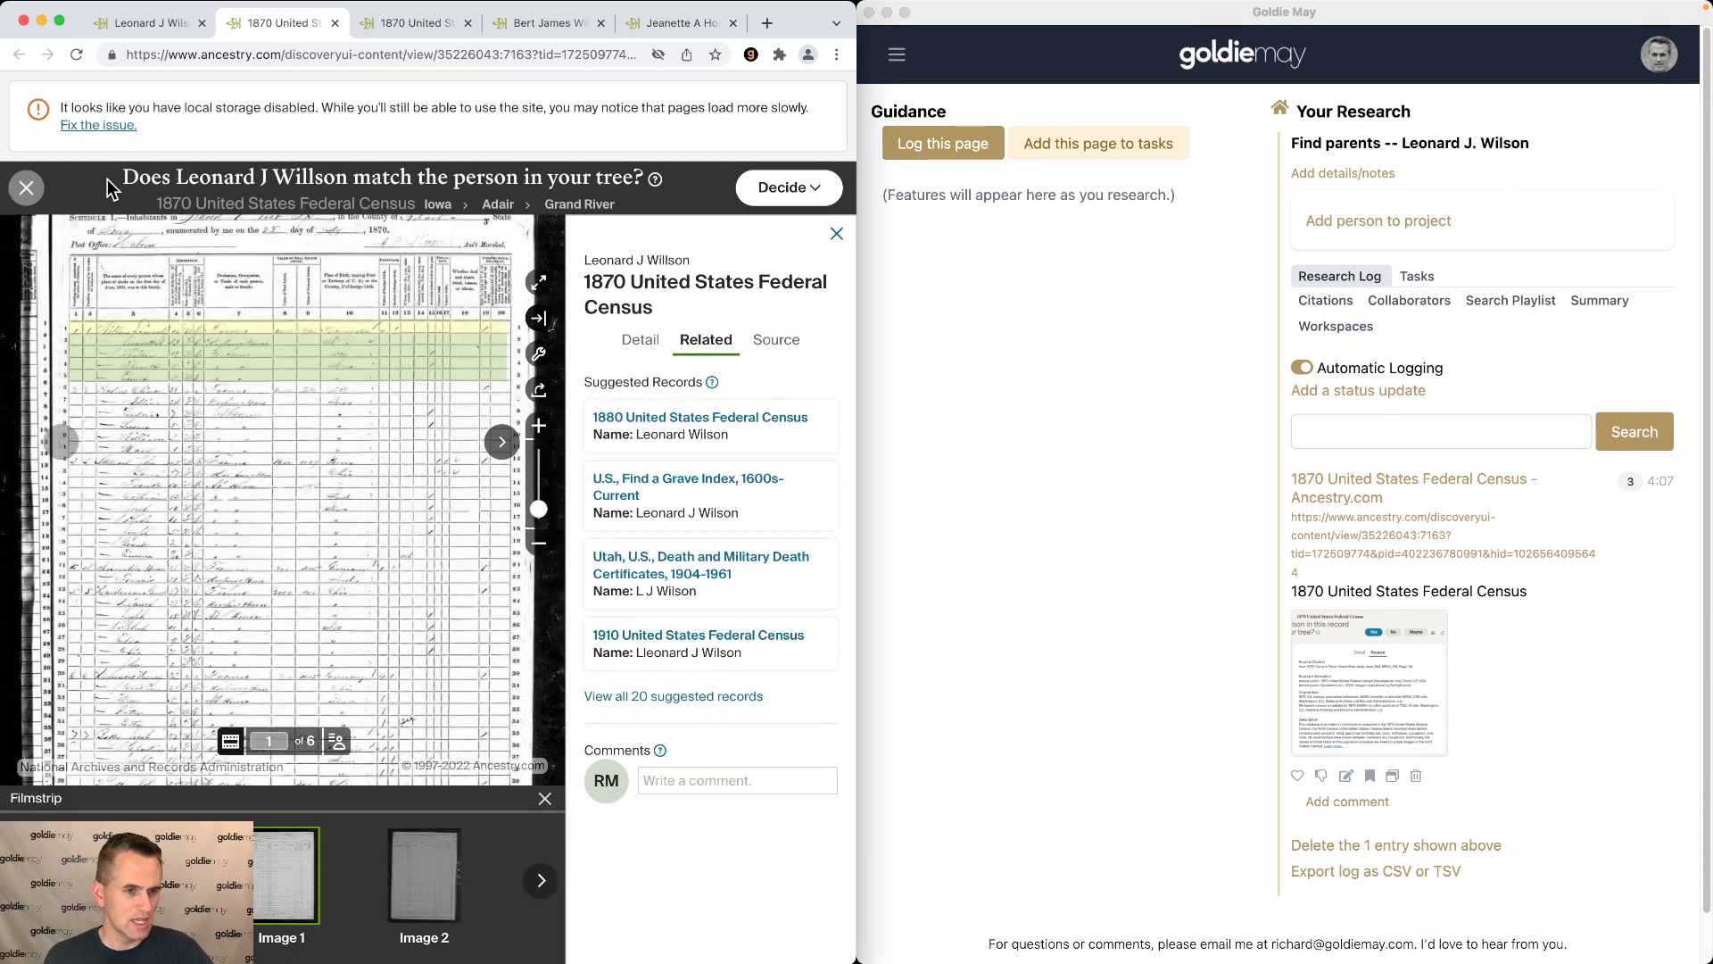
Step: Capture a screenshot of the scanned census page, including the highlighted household rows, into the research log
{"action": "right_click", "coordinate": [97, 174]}
{"action": "left_click", "coordinate": [154, 421]}
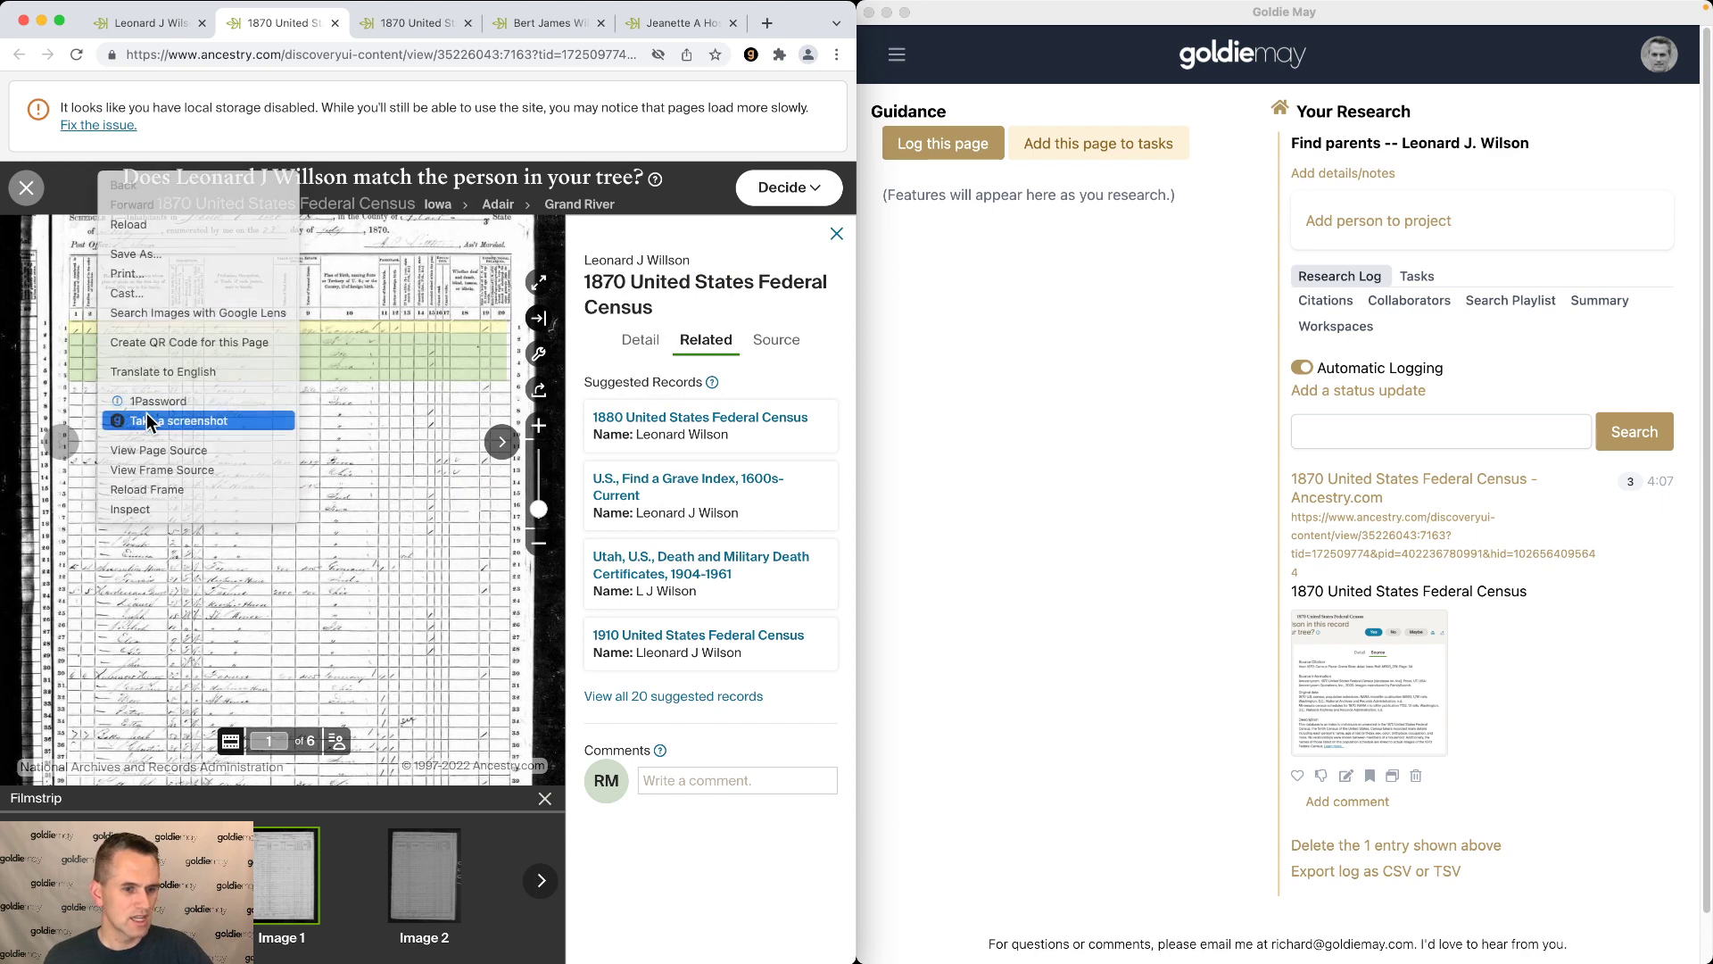
{"action": "left_click_drag", "start_coordinate": [31, 205], "coordinate": [531, 793]}
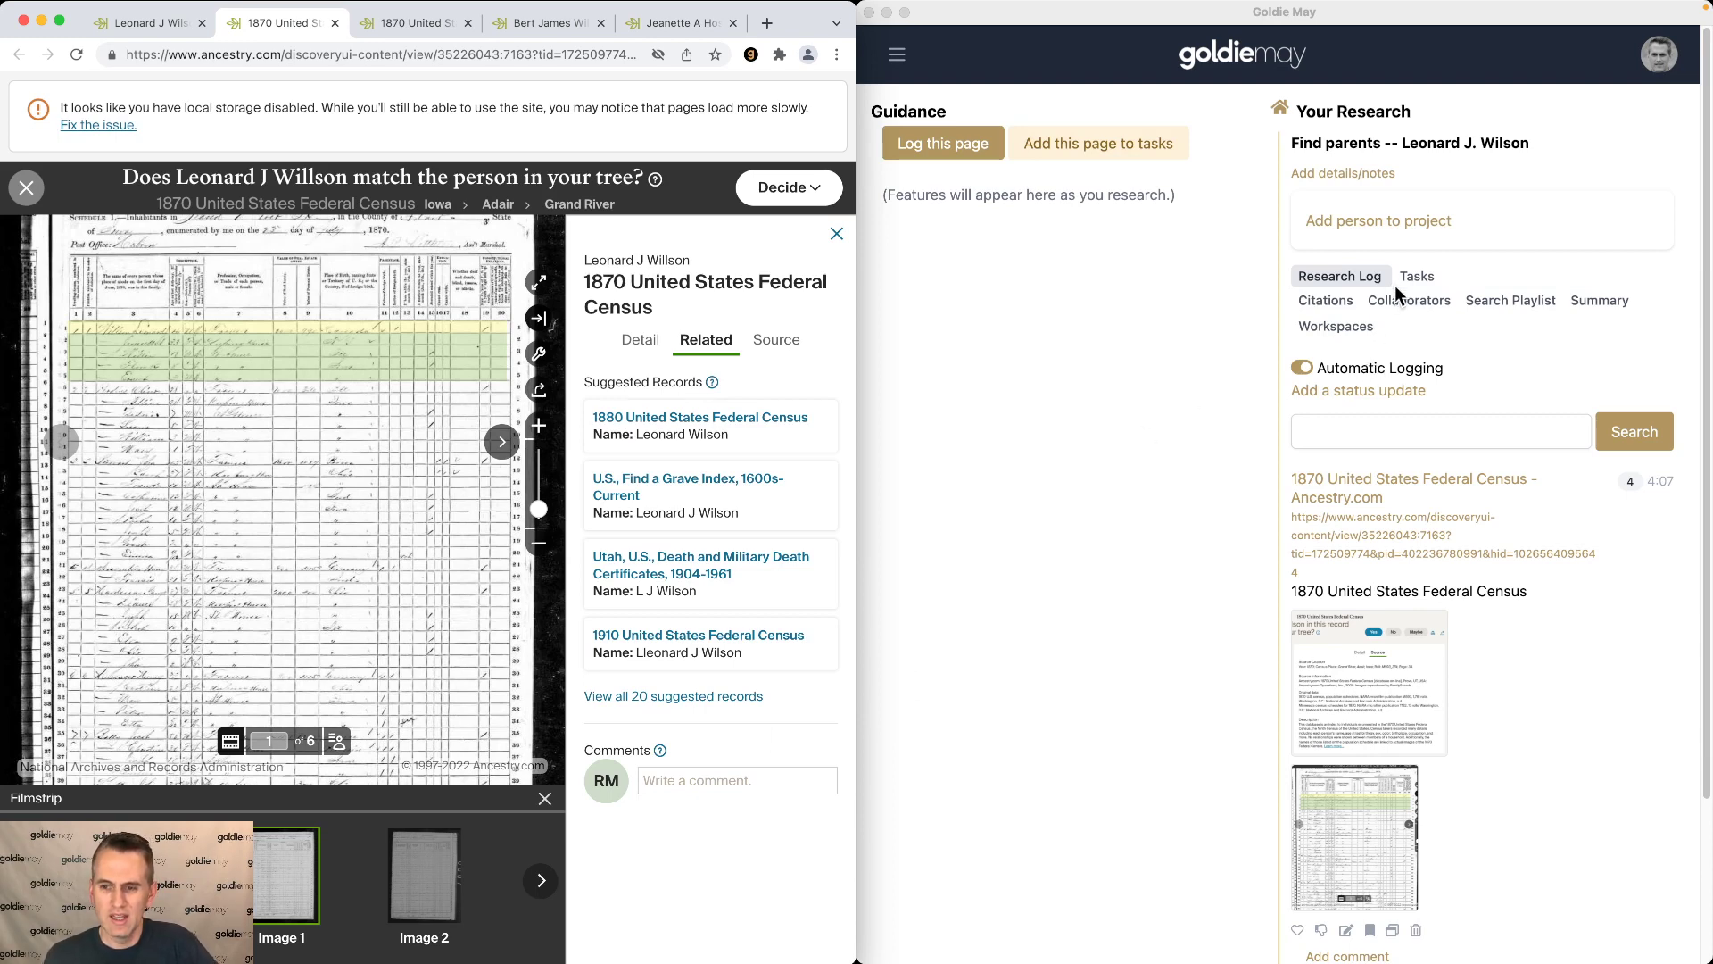
Step: Open the project's task list and add two tasks named "abc" and "def"
{"action": "left_click", "coordinate": [1422, 277]}
{"action": "left_click", "coordinate": [1420, 278]}
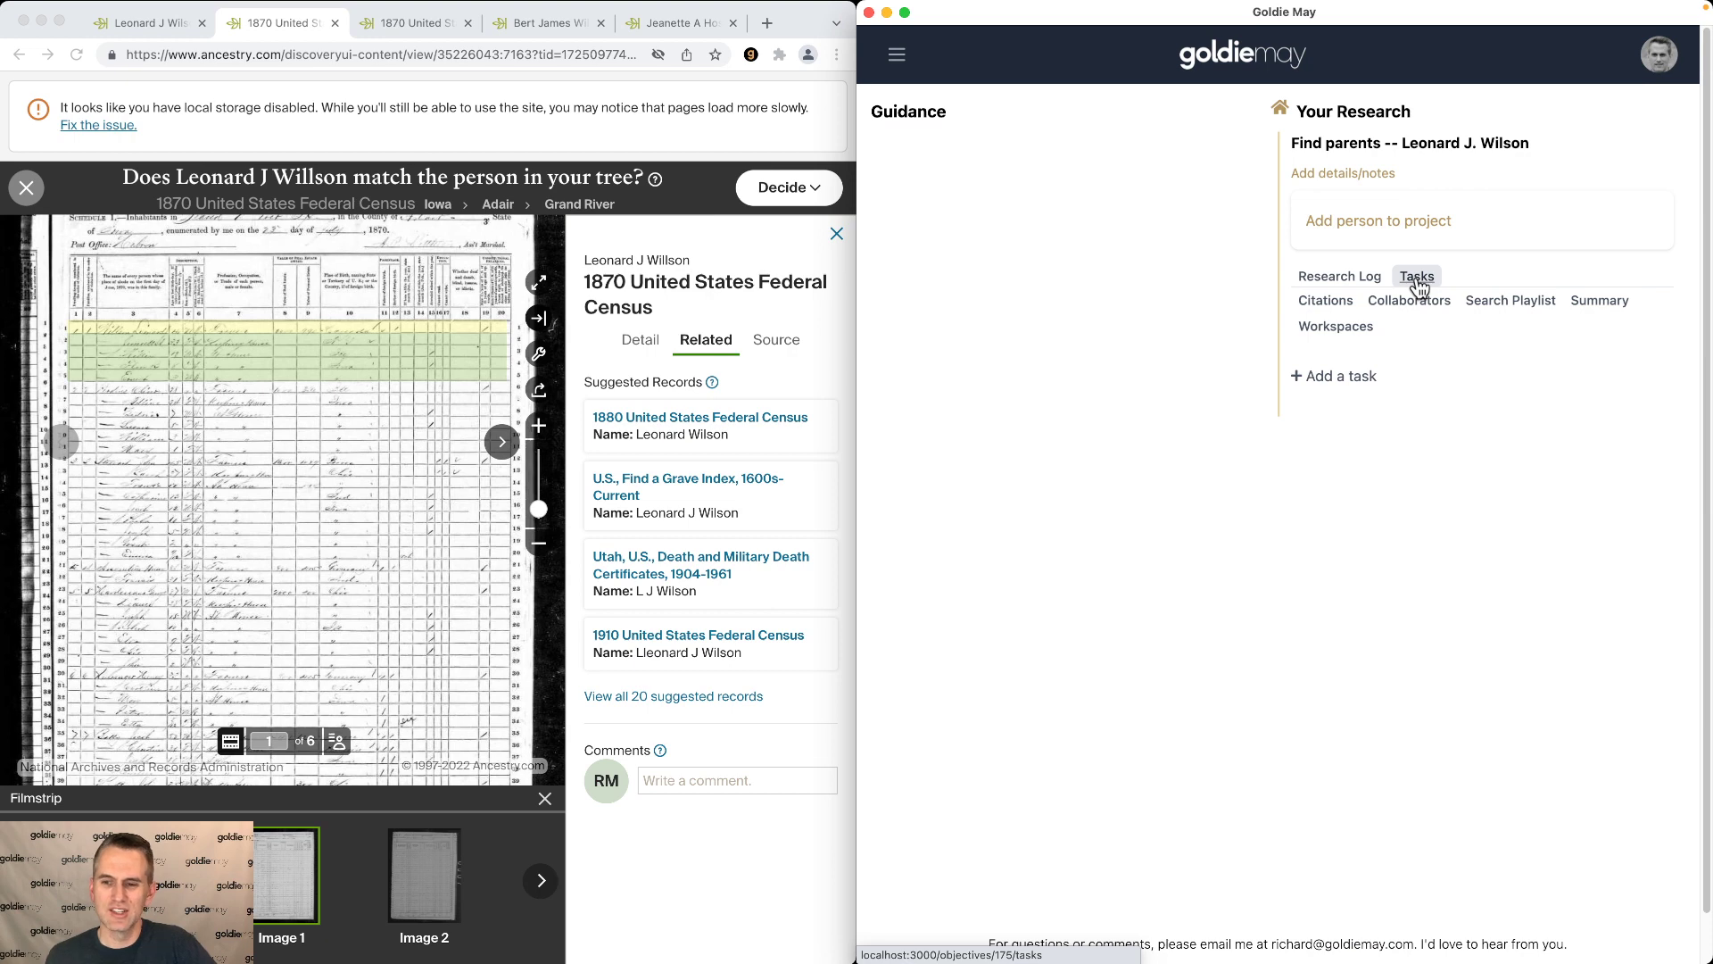
{"action": "left_click", "coordinate": [1355, 377]}
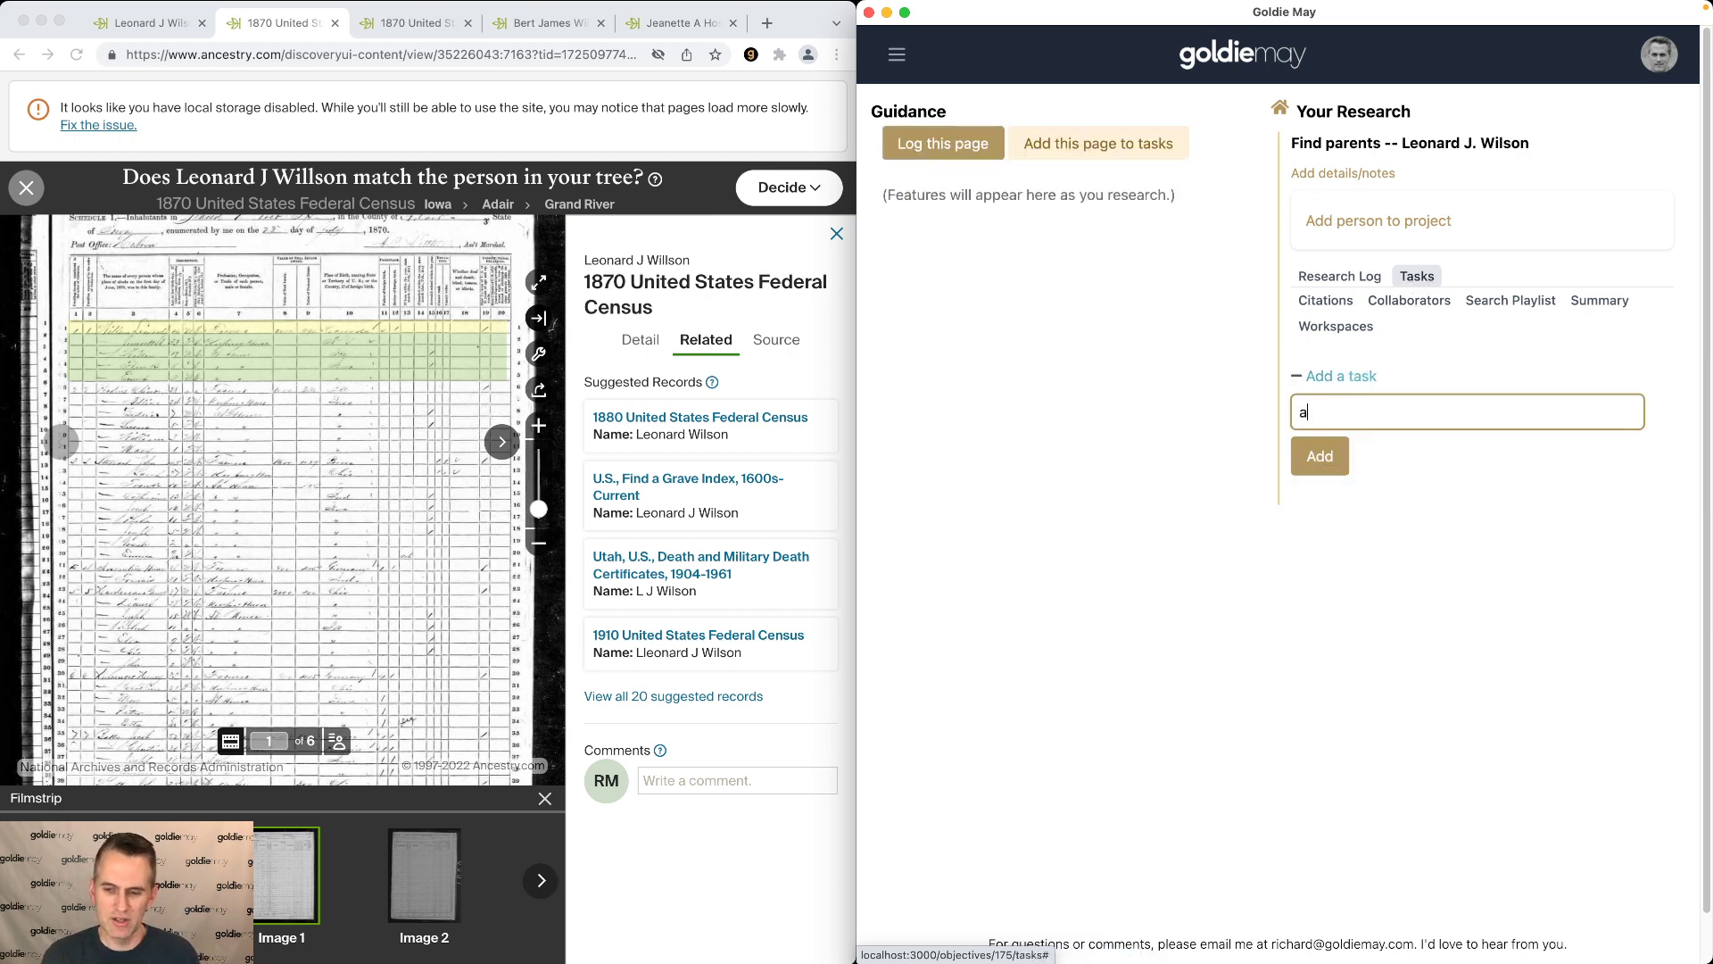
{"action": "type", "text": "abc"}
{"action": "key", "text": "Return"}
{"action": "type", "text": "def"}
{"action": "key", "text": "Return"}
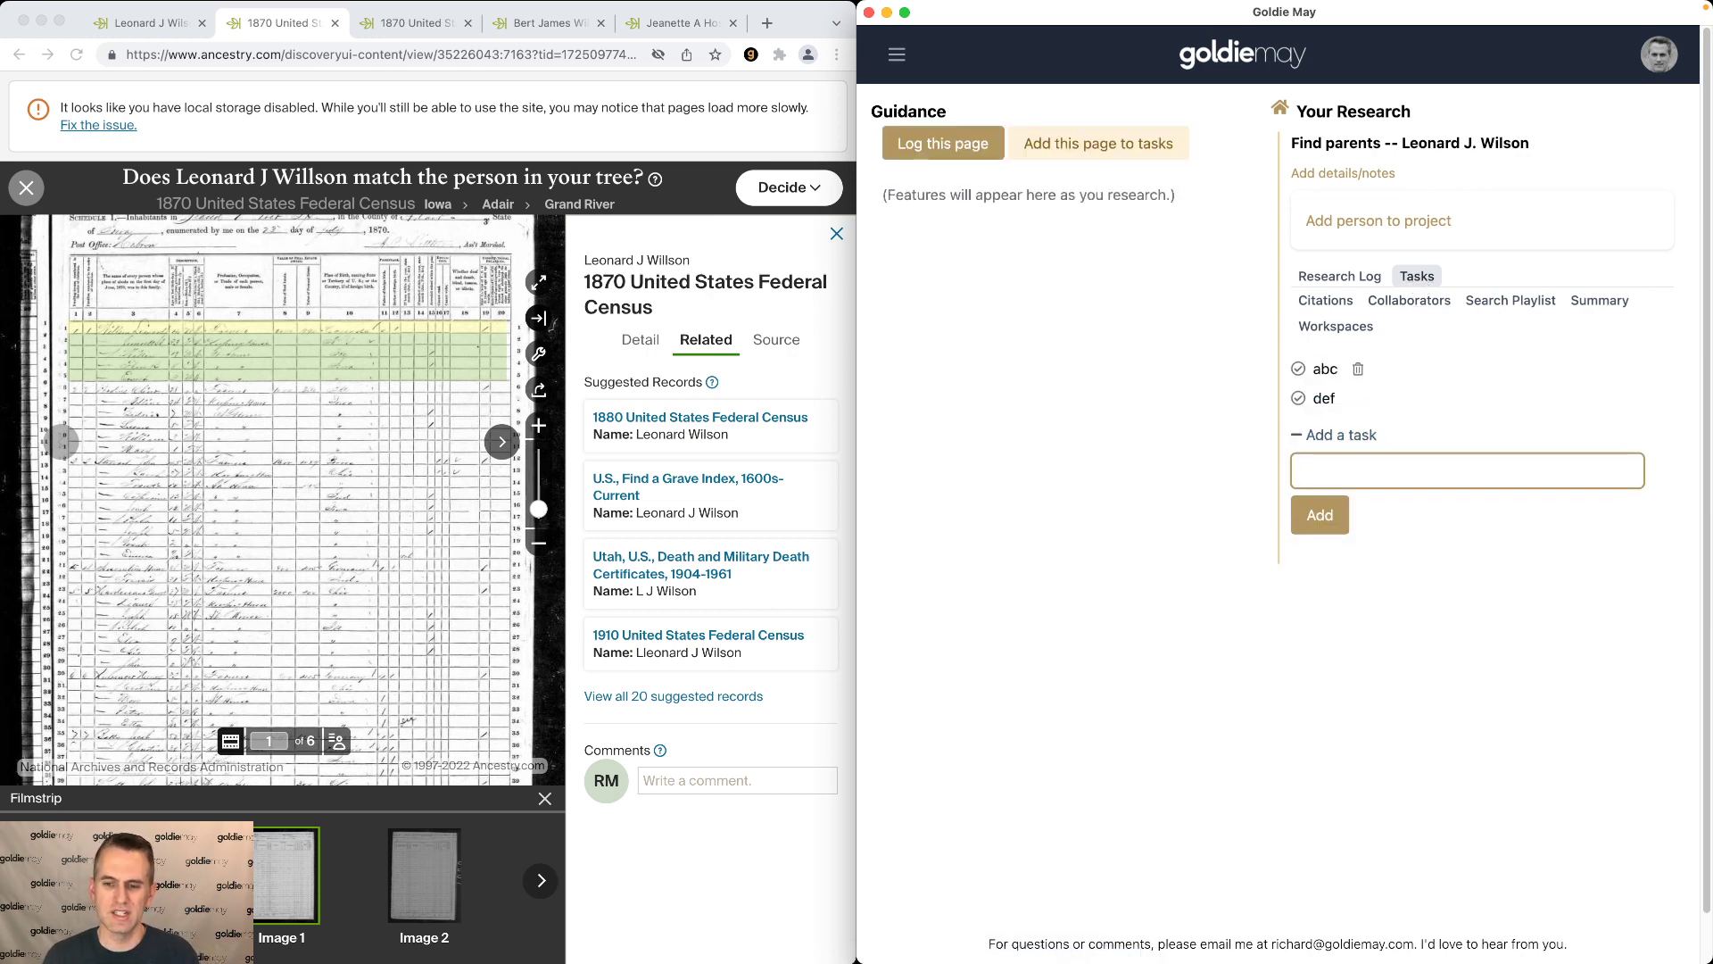
Step: Mark the tasks "abc" and "def" as complete, and delete the "def" task
{"action": "left_click", "coordinate": [1299, 370]}
{"action": "left_click", "coordinate": [1356, 401]}
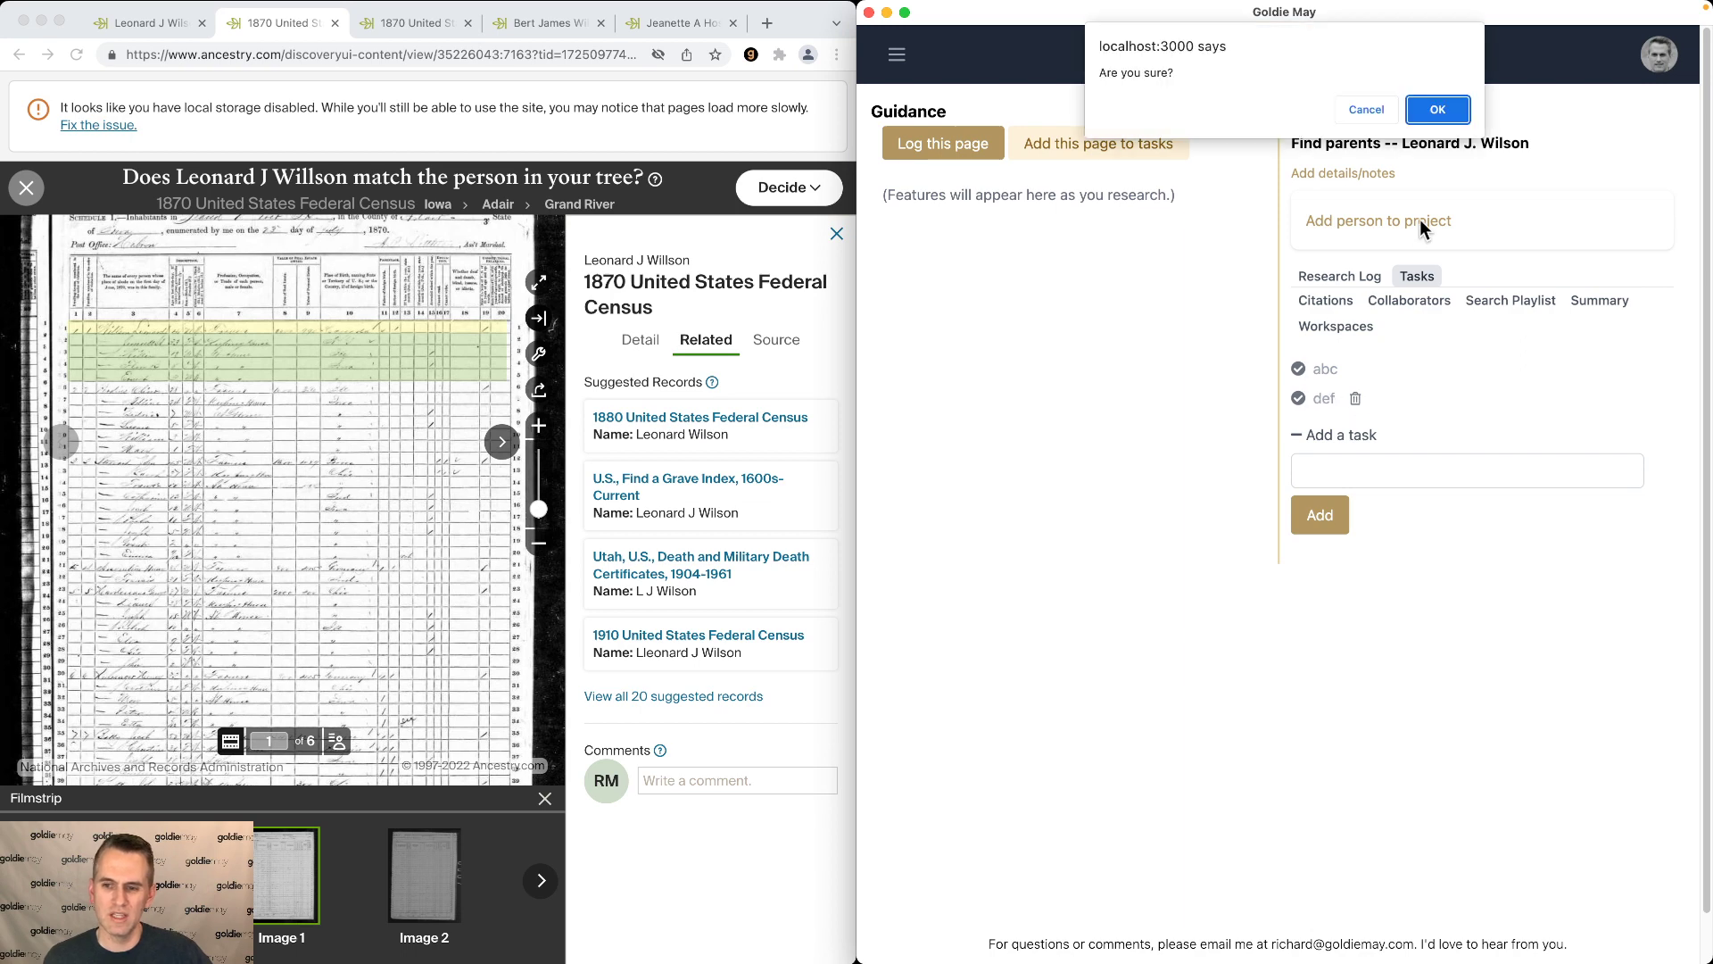
{"action": "left_click", "coordinate": [1441, 109]}
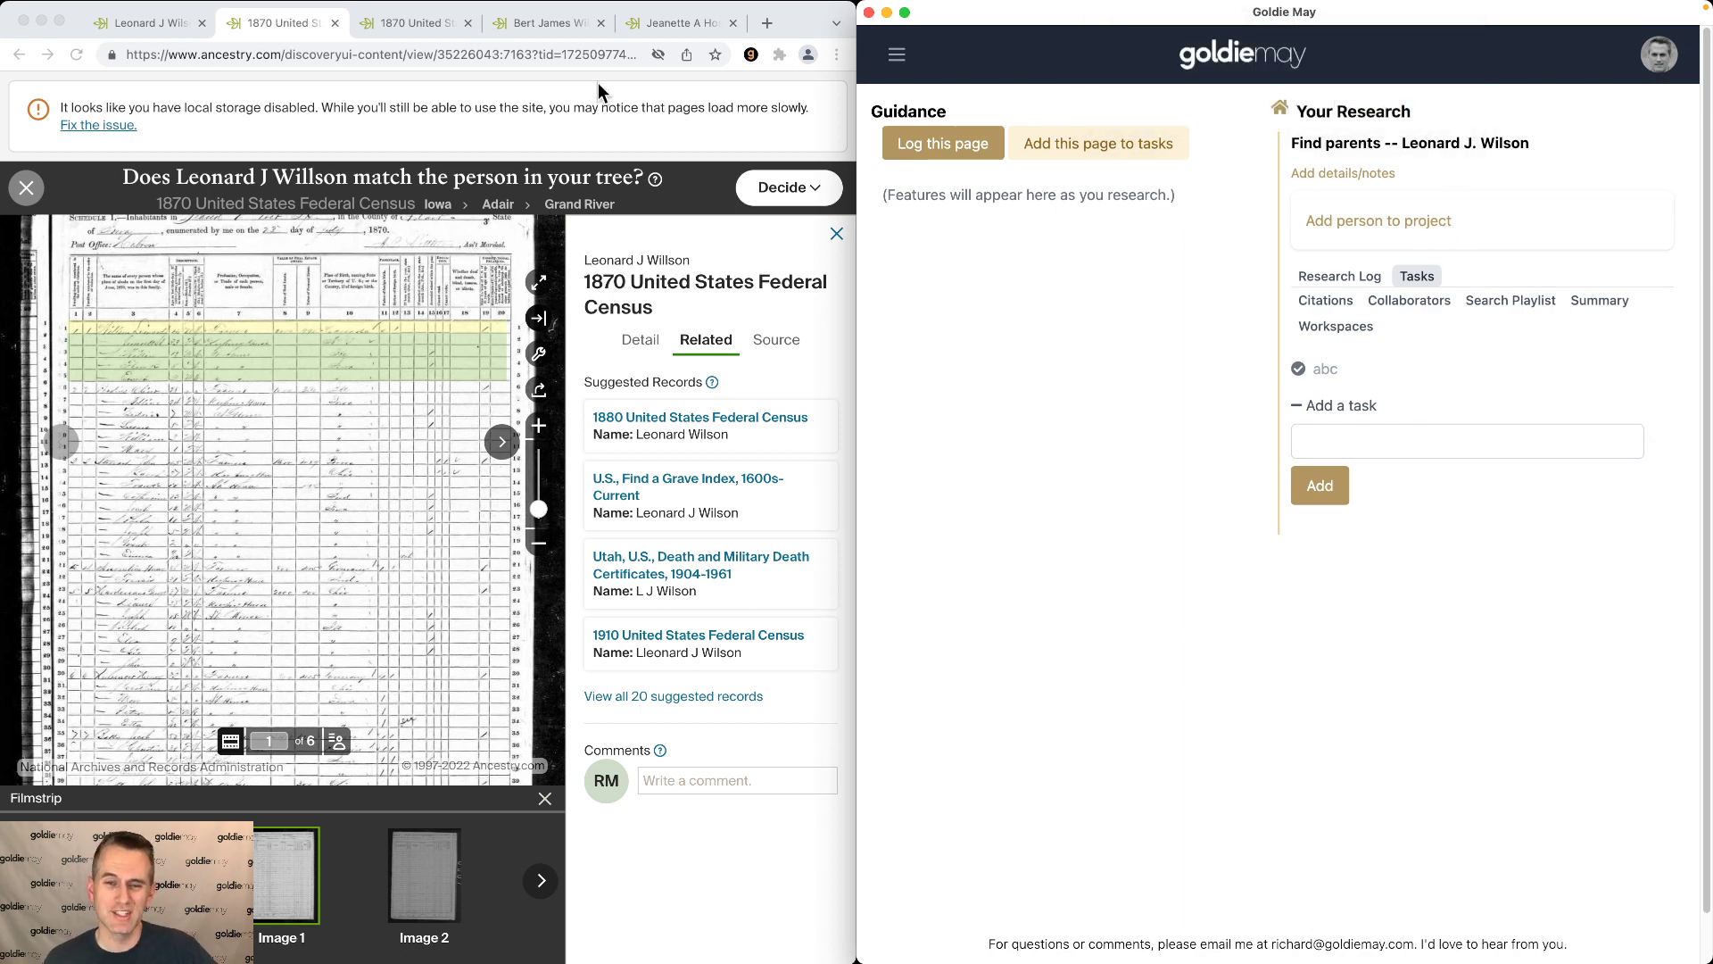
Step: Add the open 1870 census page to the project's tasks
{"action": "left_click", "coordinate": [1096, 150]}
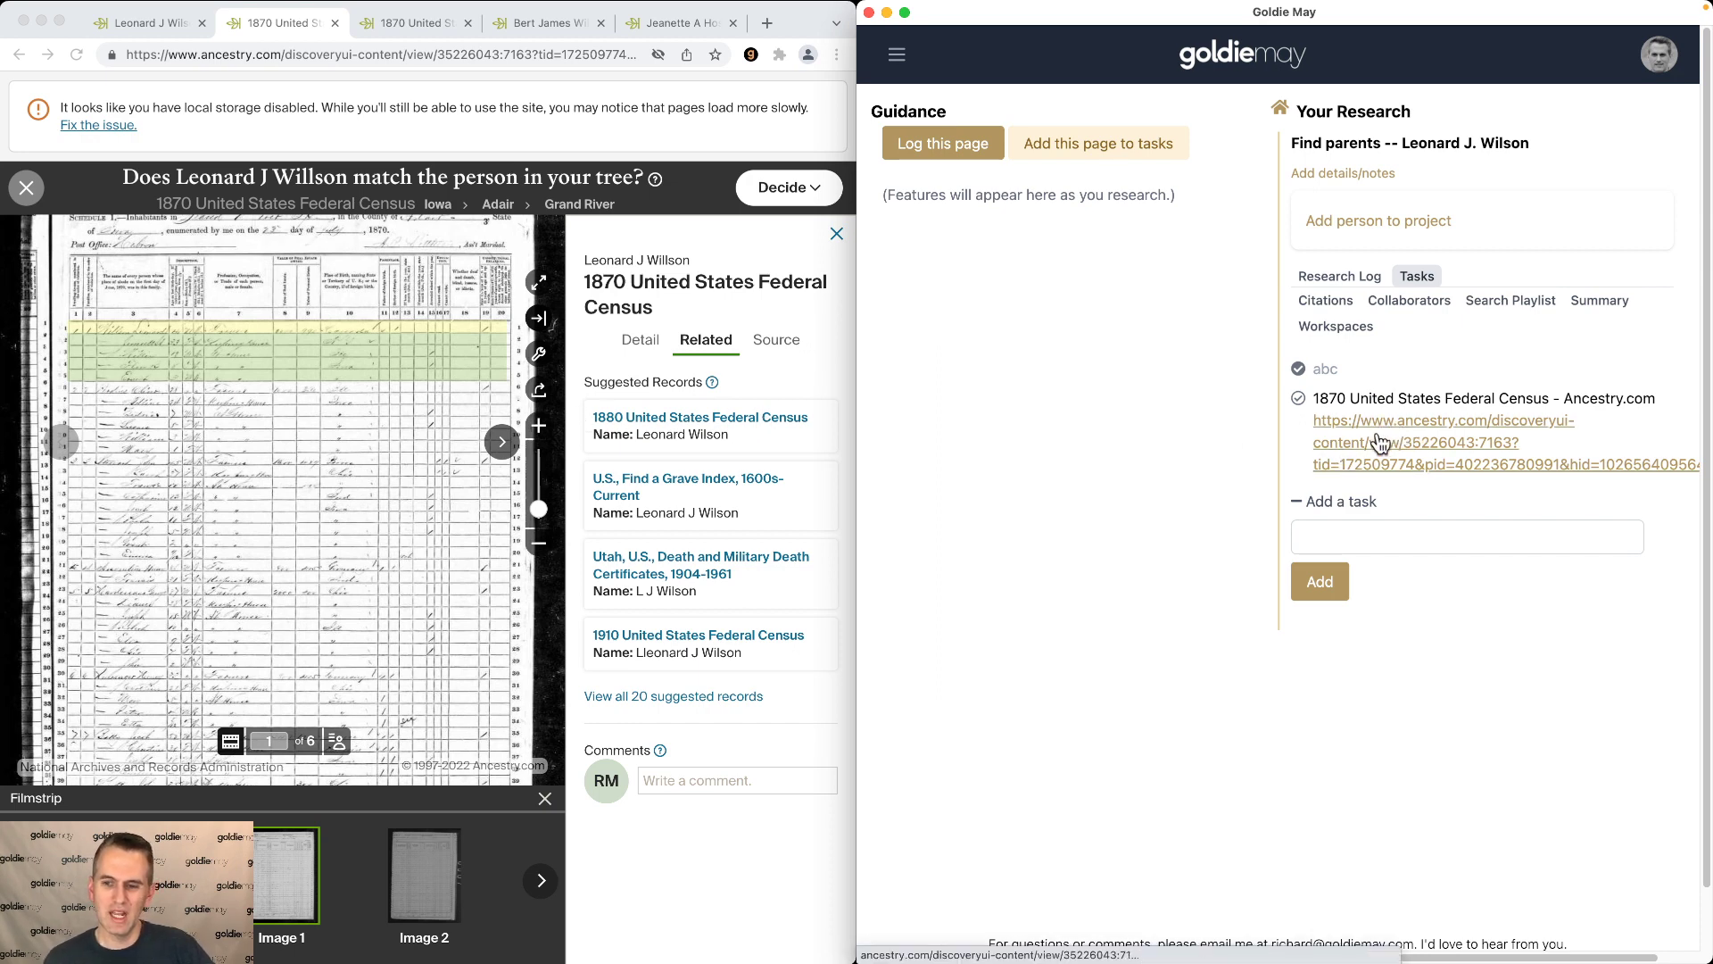
Step: Open the Workspaces page for the parents project and save the current windows and tabs as a workspace
{"action": "left_click", "coordinate": [1339, 327]}
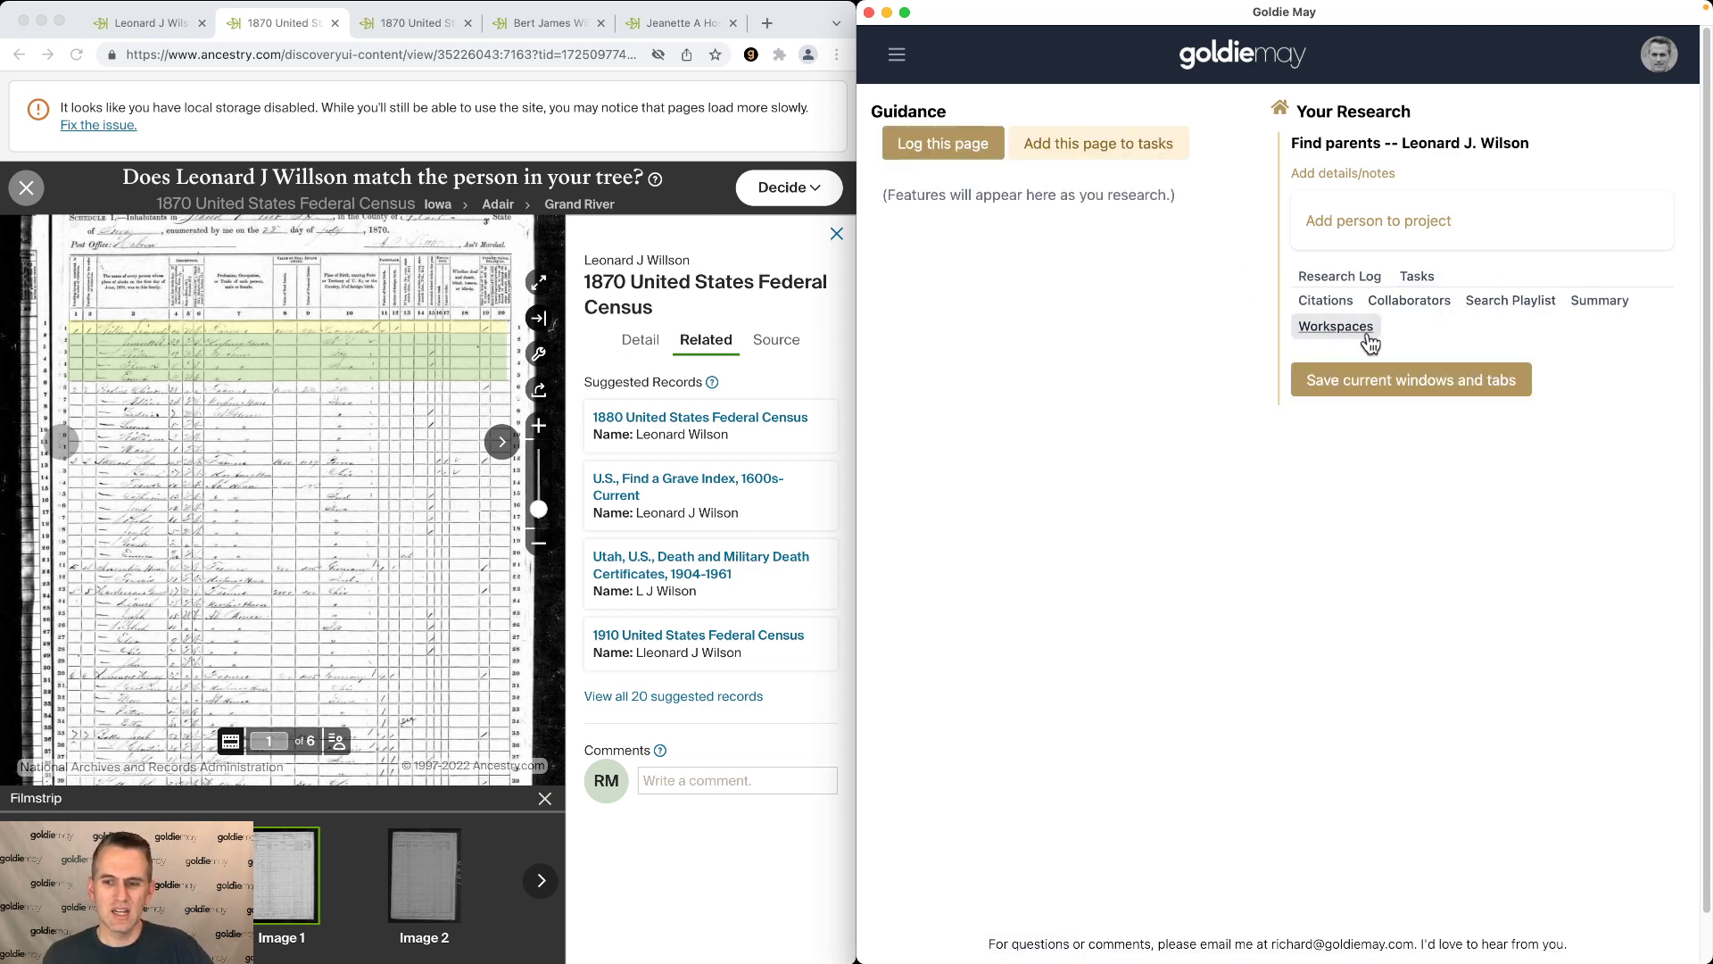
{"action": "left_click", "coordinate": [901, 59]}
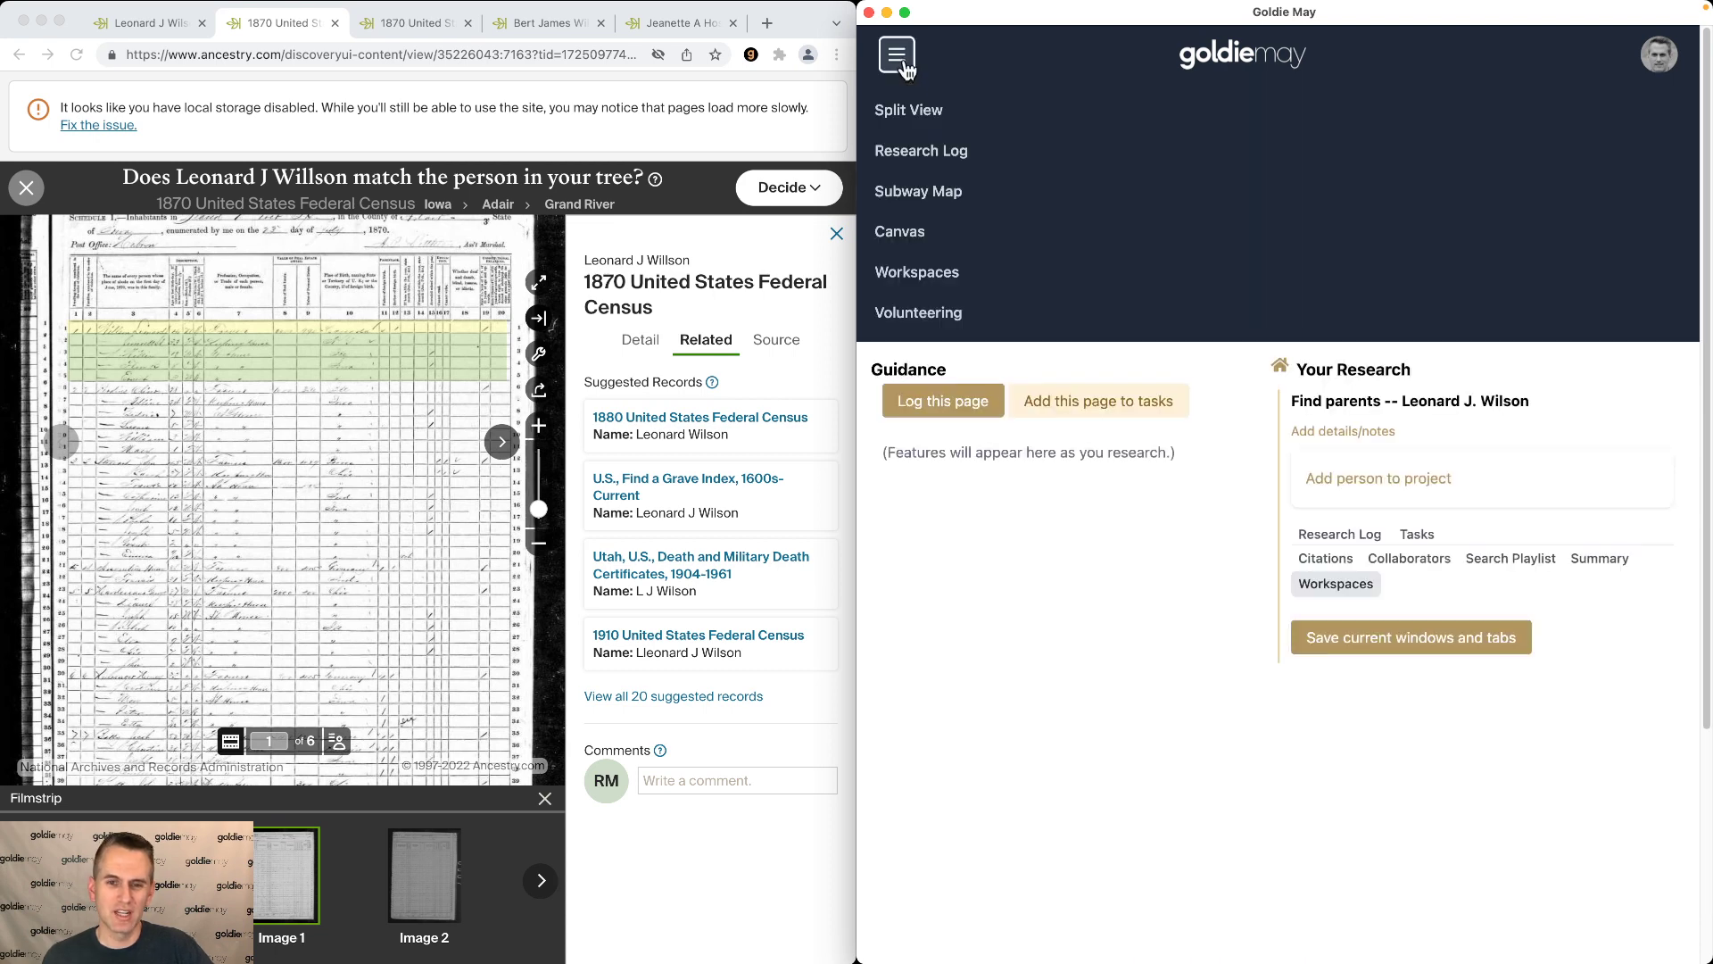
{"action": "left_click", "coordinate": [922, 271]}
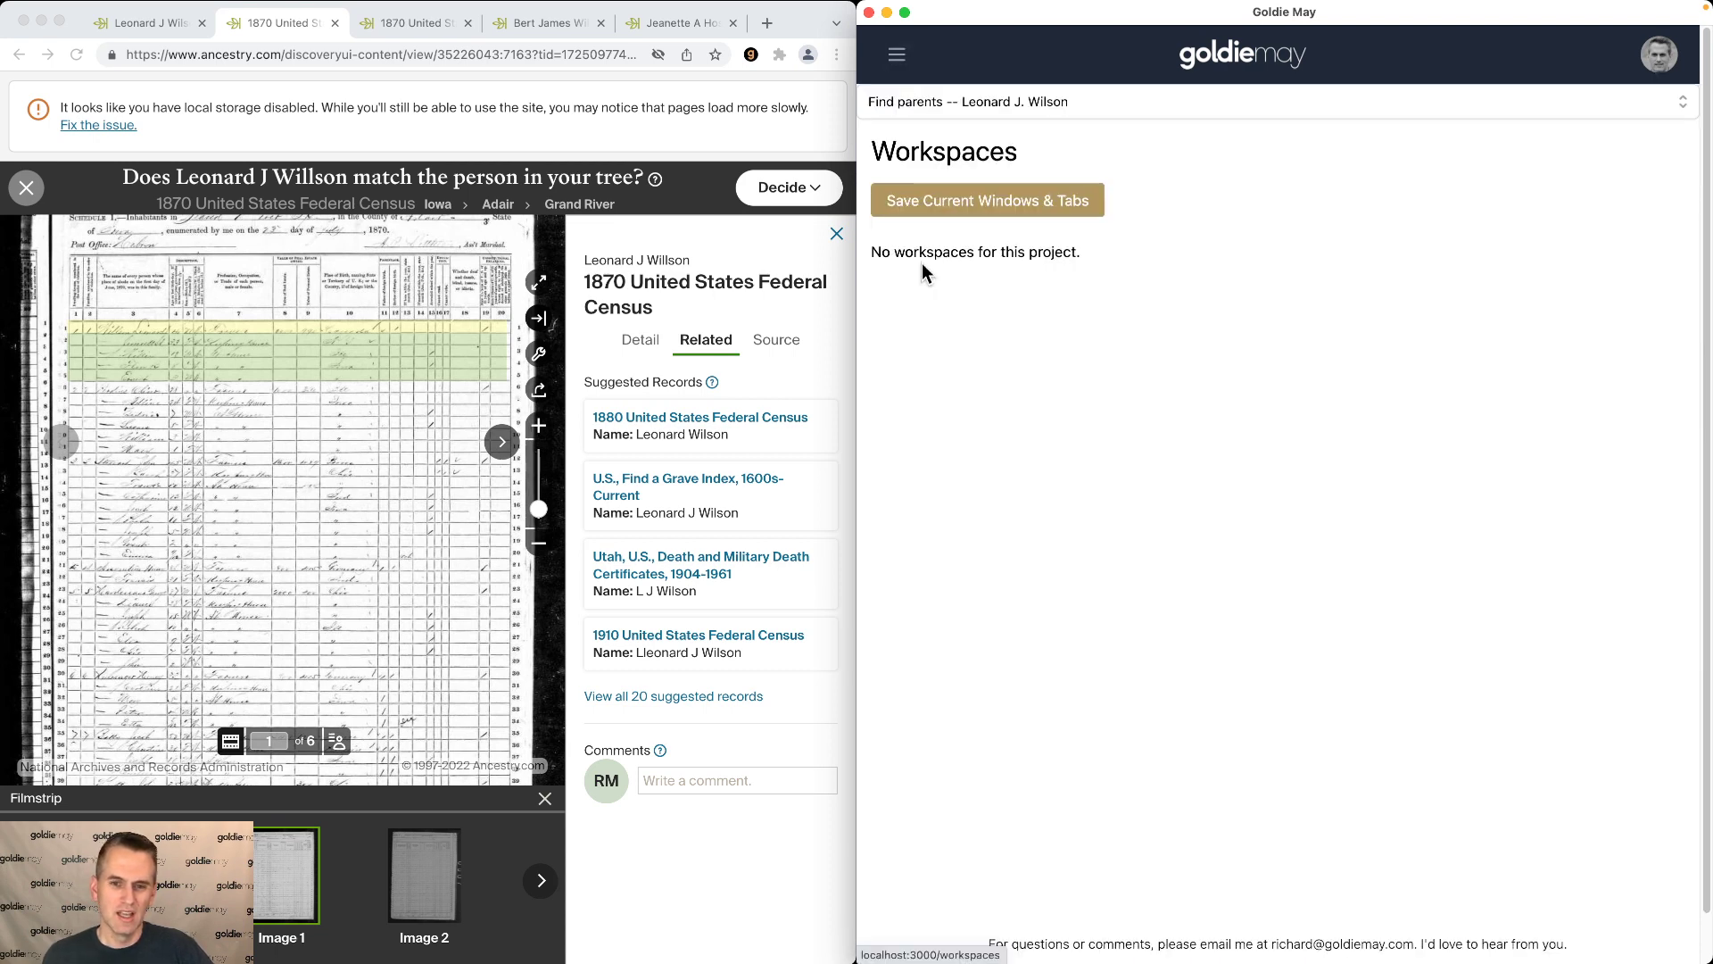
{"action": "left_click", "coordinate": [971, 206]}
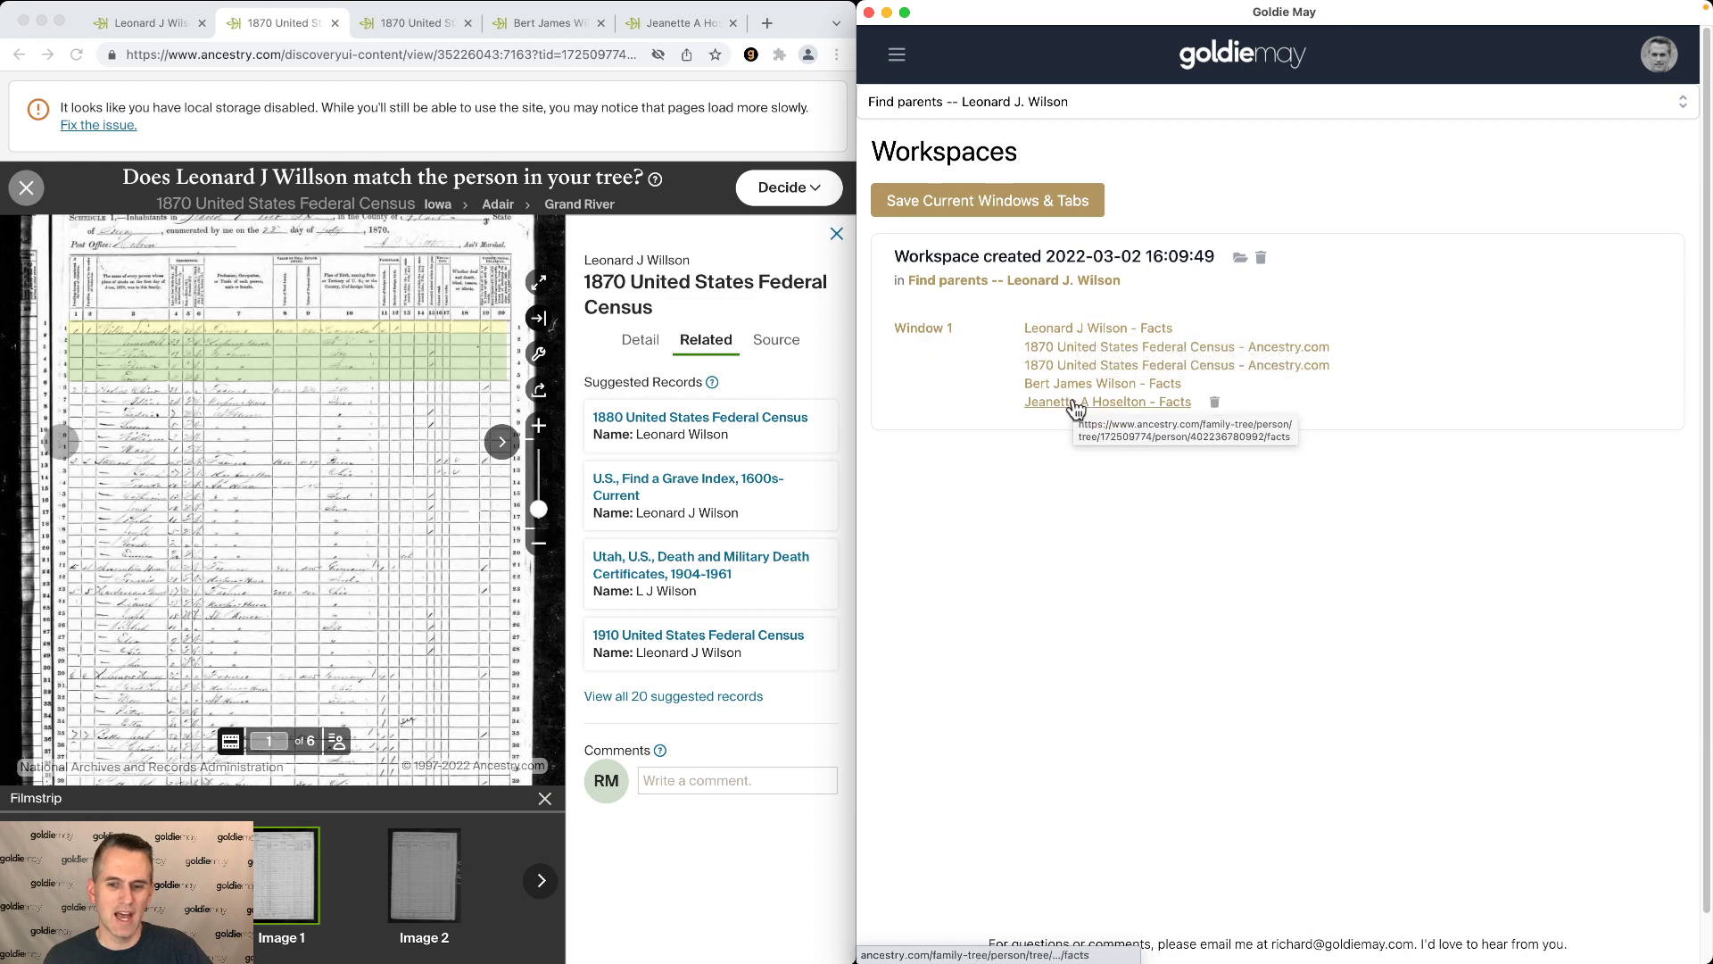
Step: Close the browser window with the Ancestry pages and restore all its tabs from the saved workspace
{"action": "left_click", "coordinate": [24, 21]}
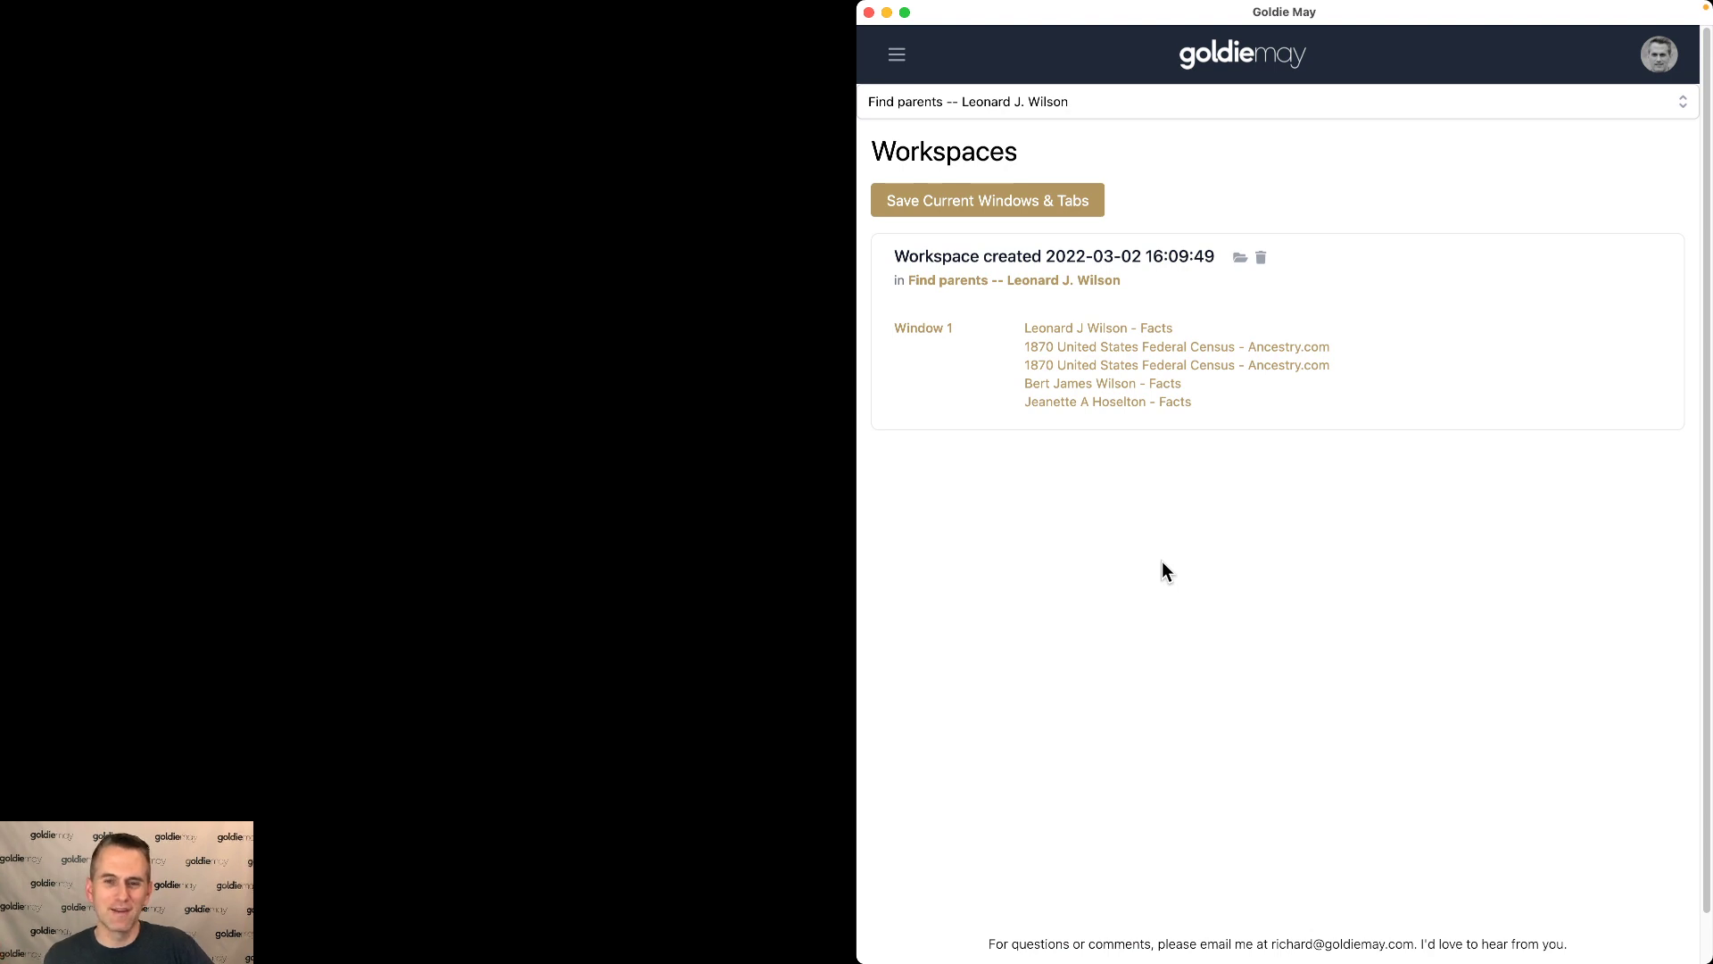
{"action": "left_click", "coordinate": [1240, 257]}
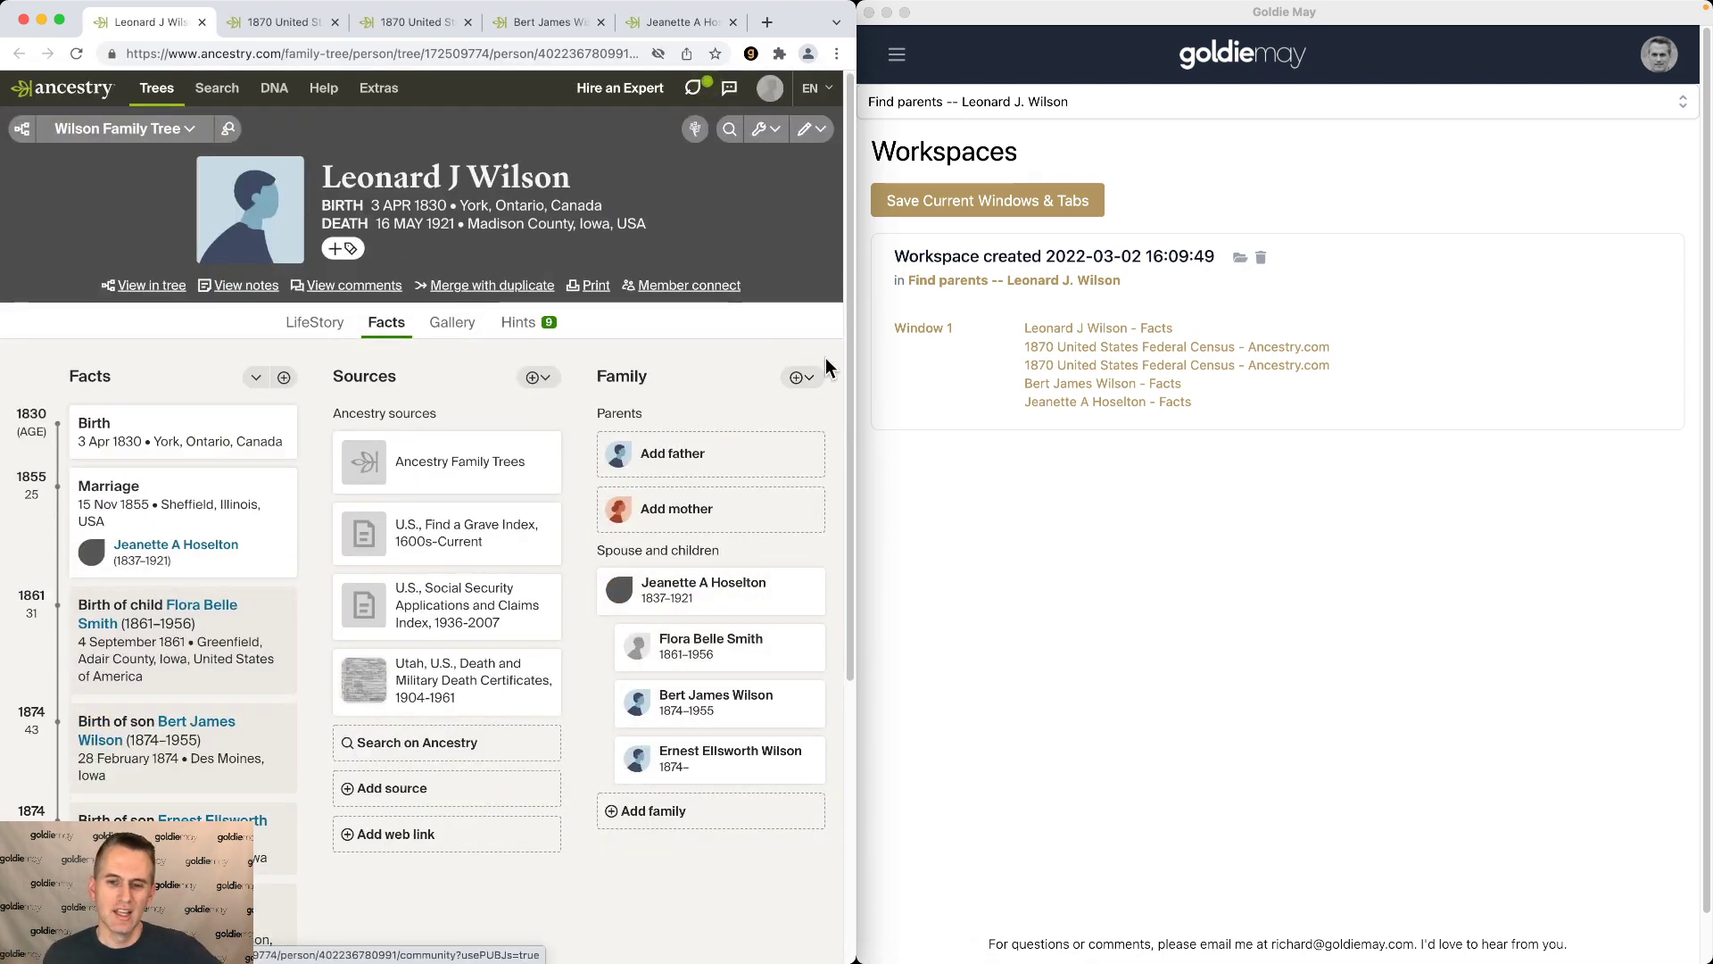
{"action": "left_click", "coordinate": [1078, 300]}
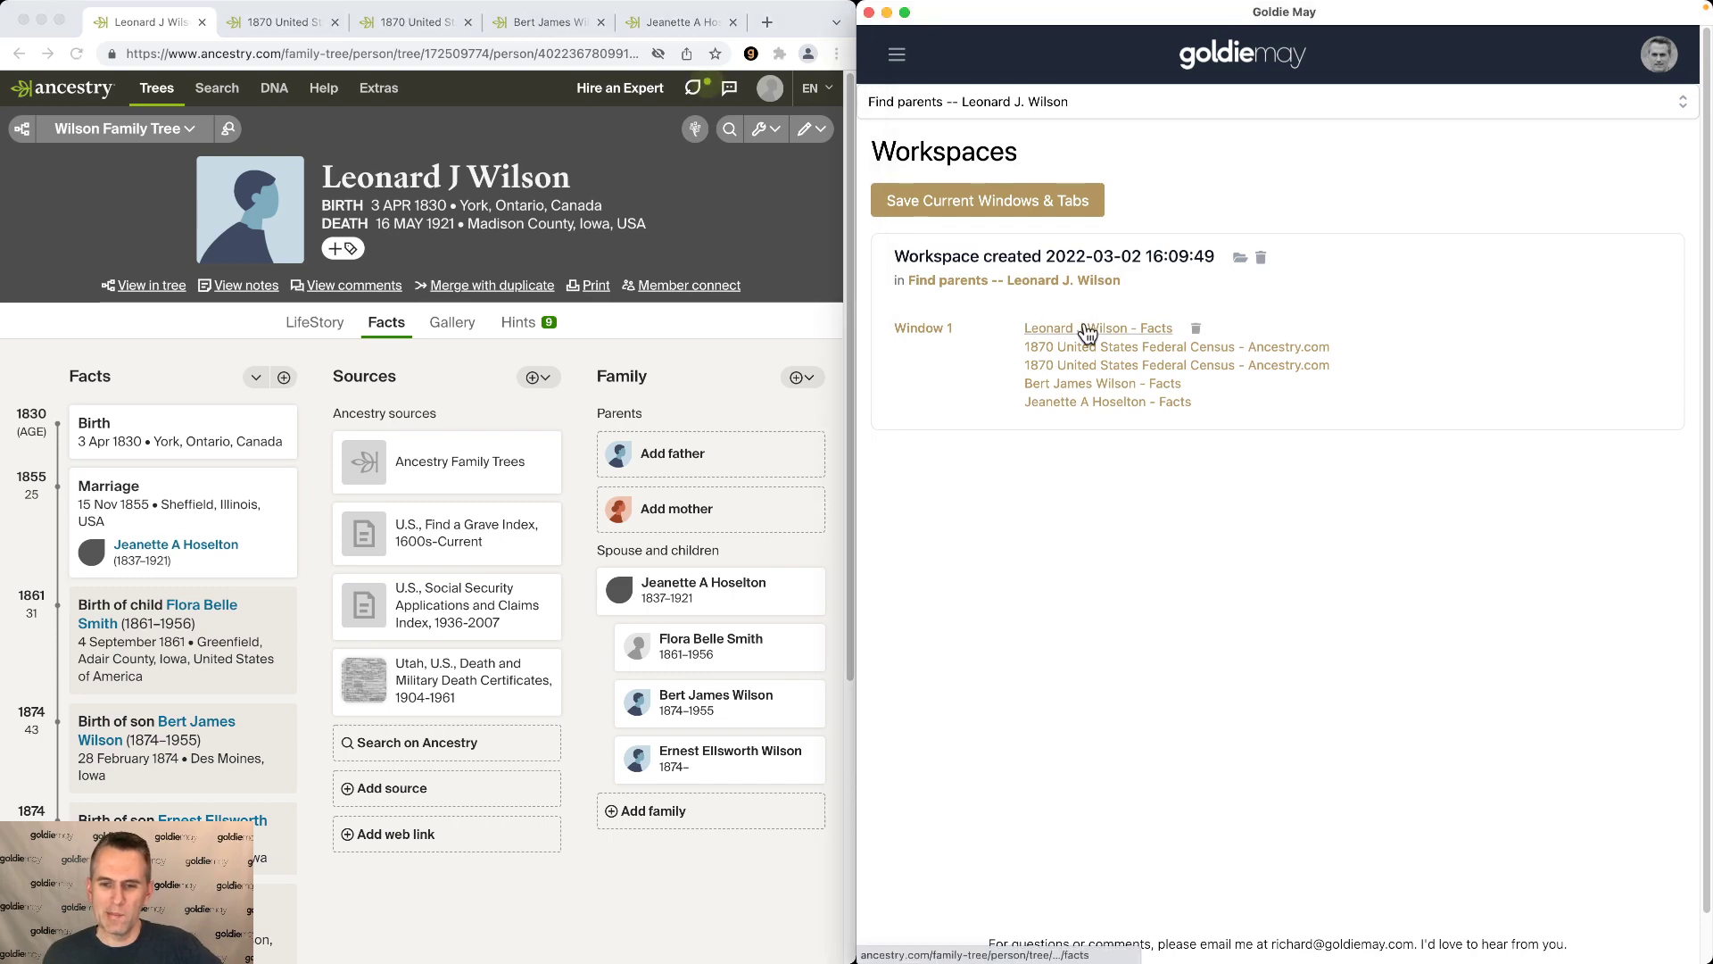
Step: Open the workspace's first facts page and first 1870 census page individually, and delete the second 1870 census entry from the workspace
{"action": "left_click", "coordinate": [1084, 329]}
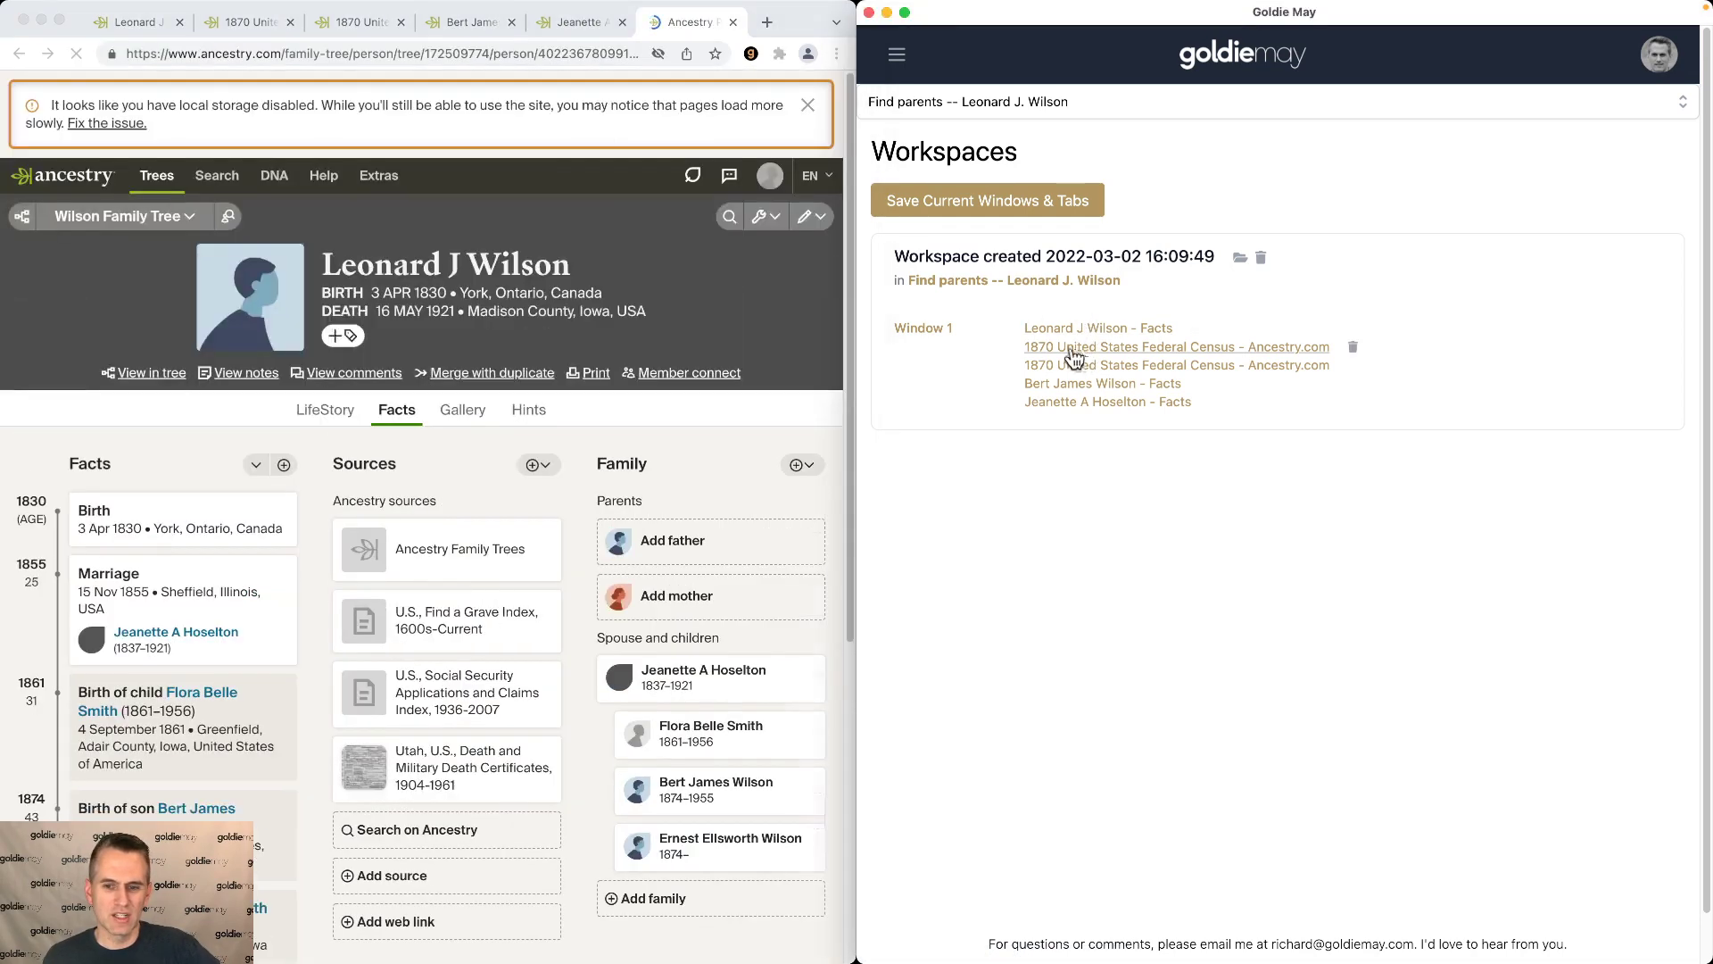
{"action": "left_click", "coordinate": [1065, 346]}
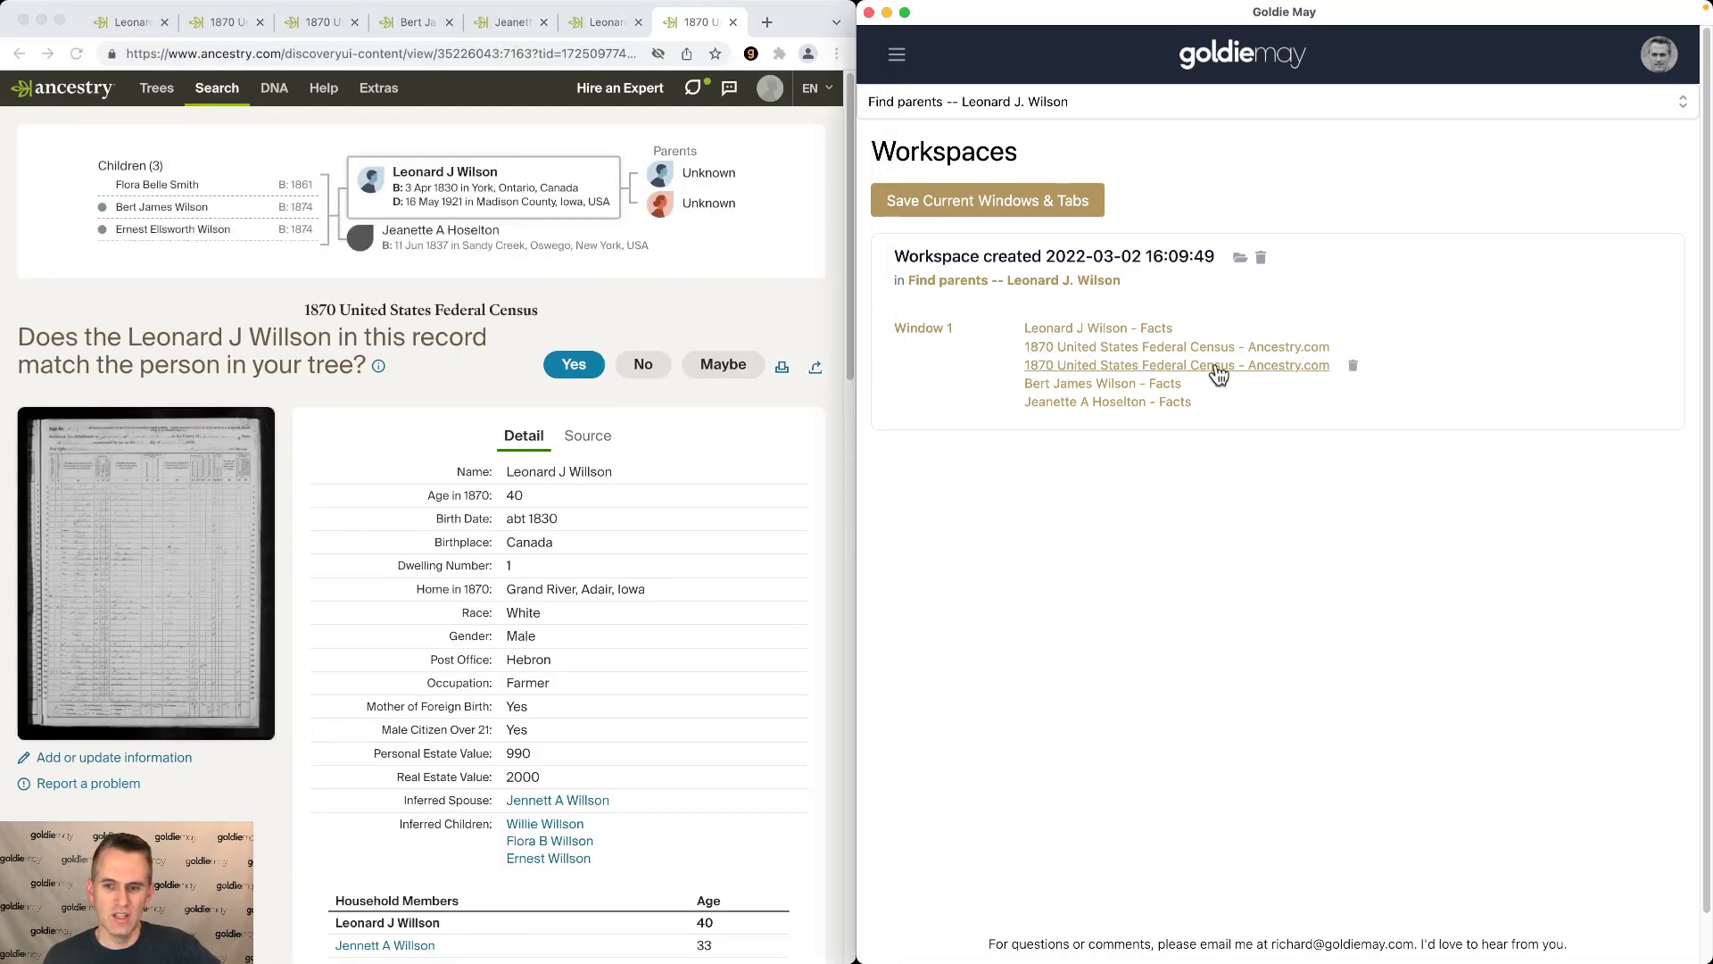
{"action": "left_click", "coordinate": [1352, 376]}
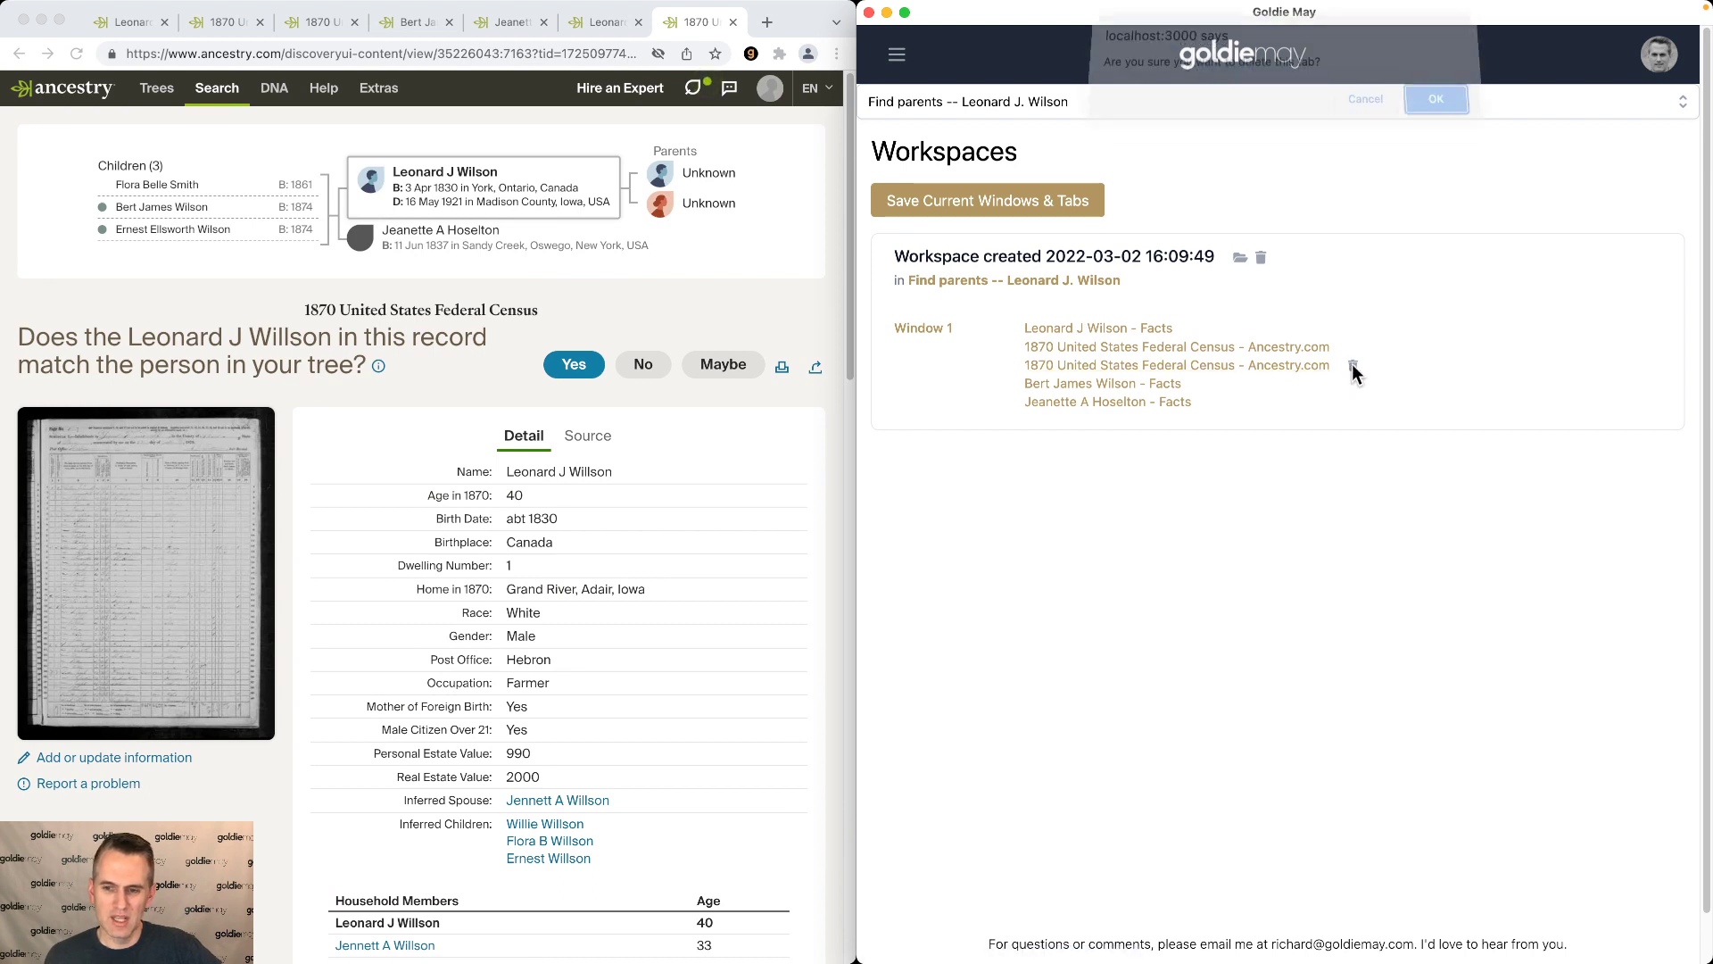
{"action": "left_click", "coordinate": [1428, 109]}
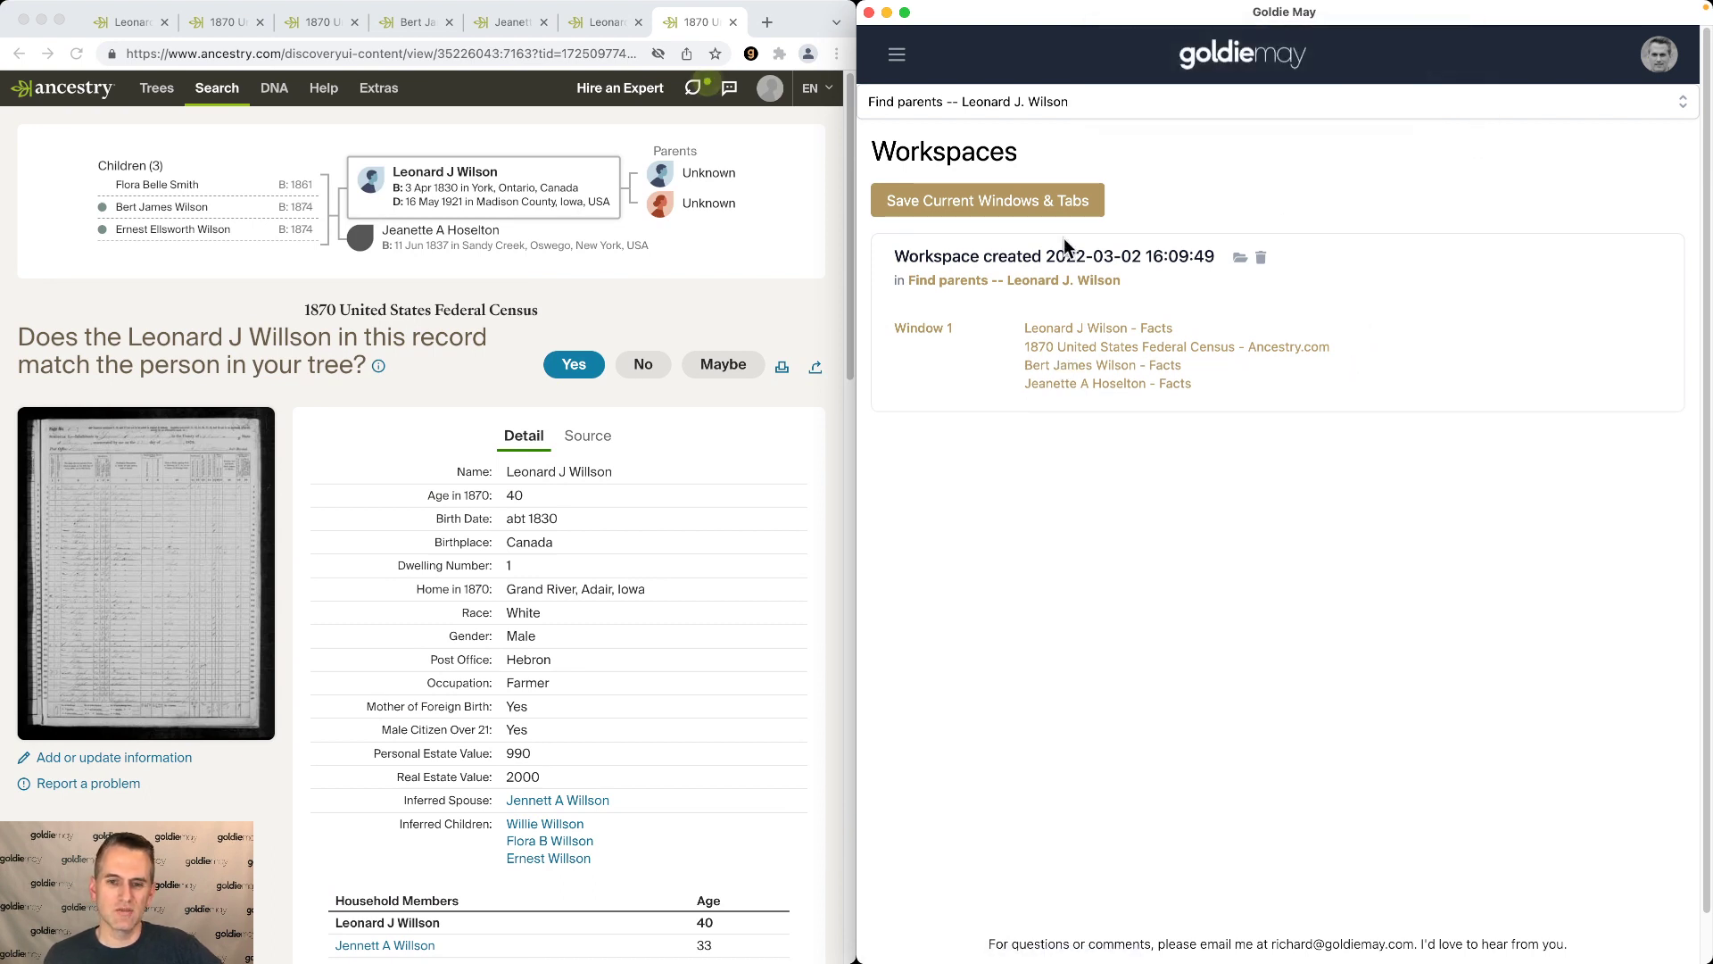
Step: View the project's Subway Map and open its Canvas of screenshots
{"action": "left_click", "coordinate": [897, 56]}
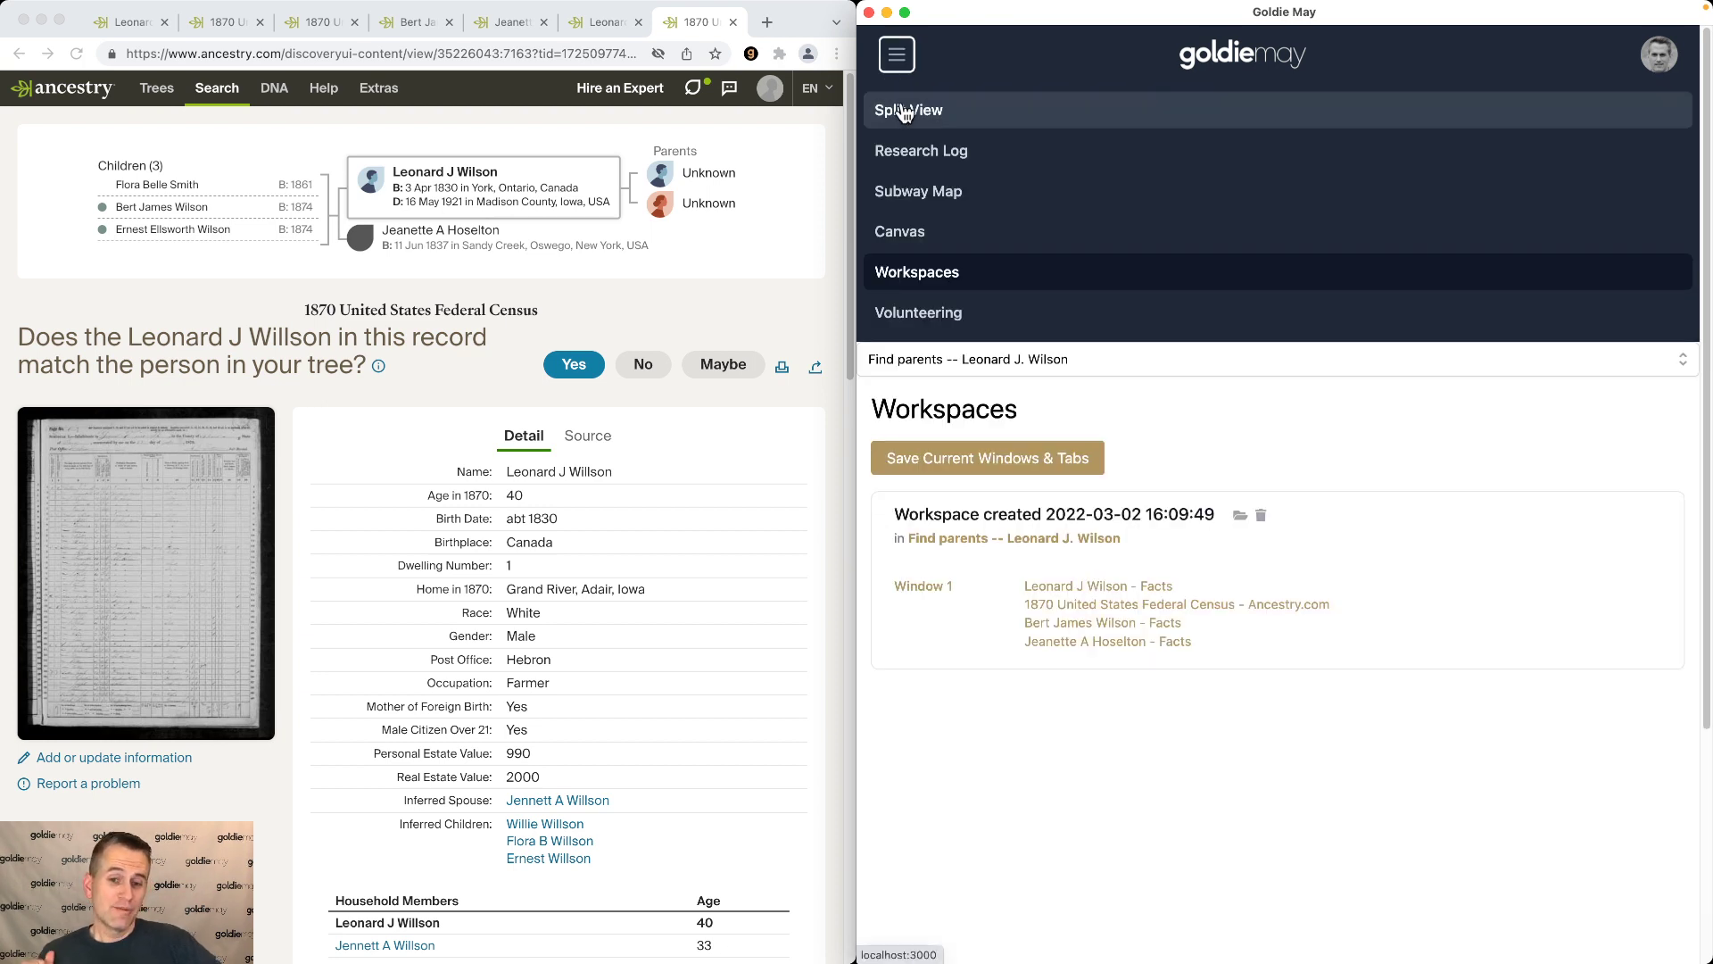
{"action": "left_click", "coordinate": [918, 188]}
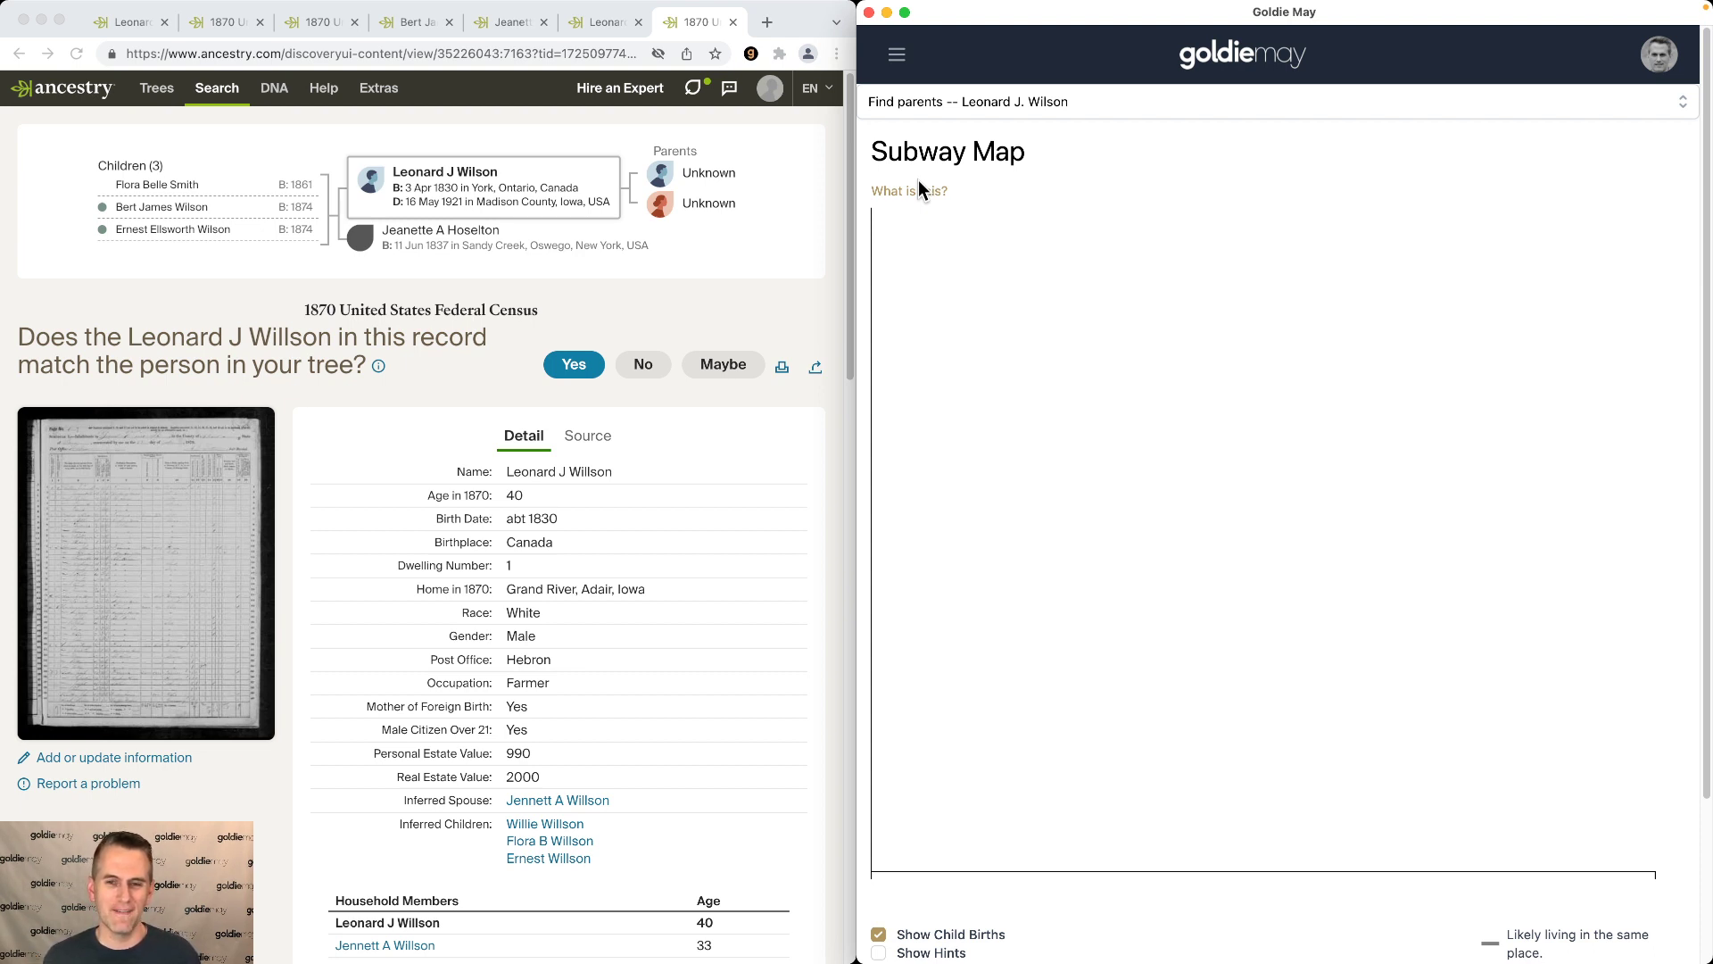
{"action": "left_click", "coordinate": [898, 56]}
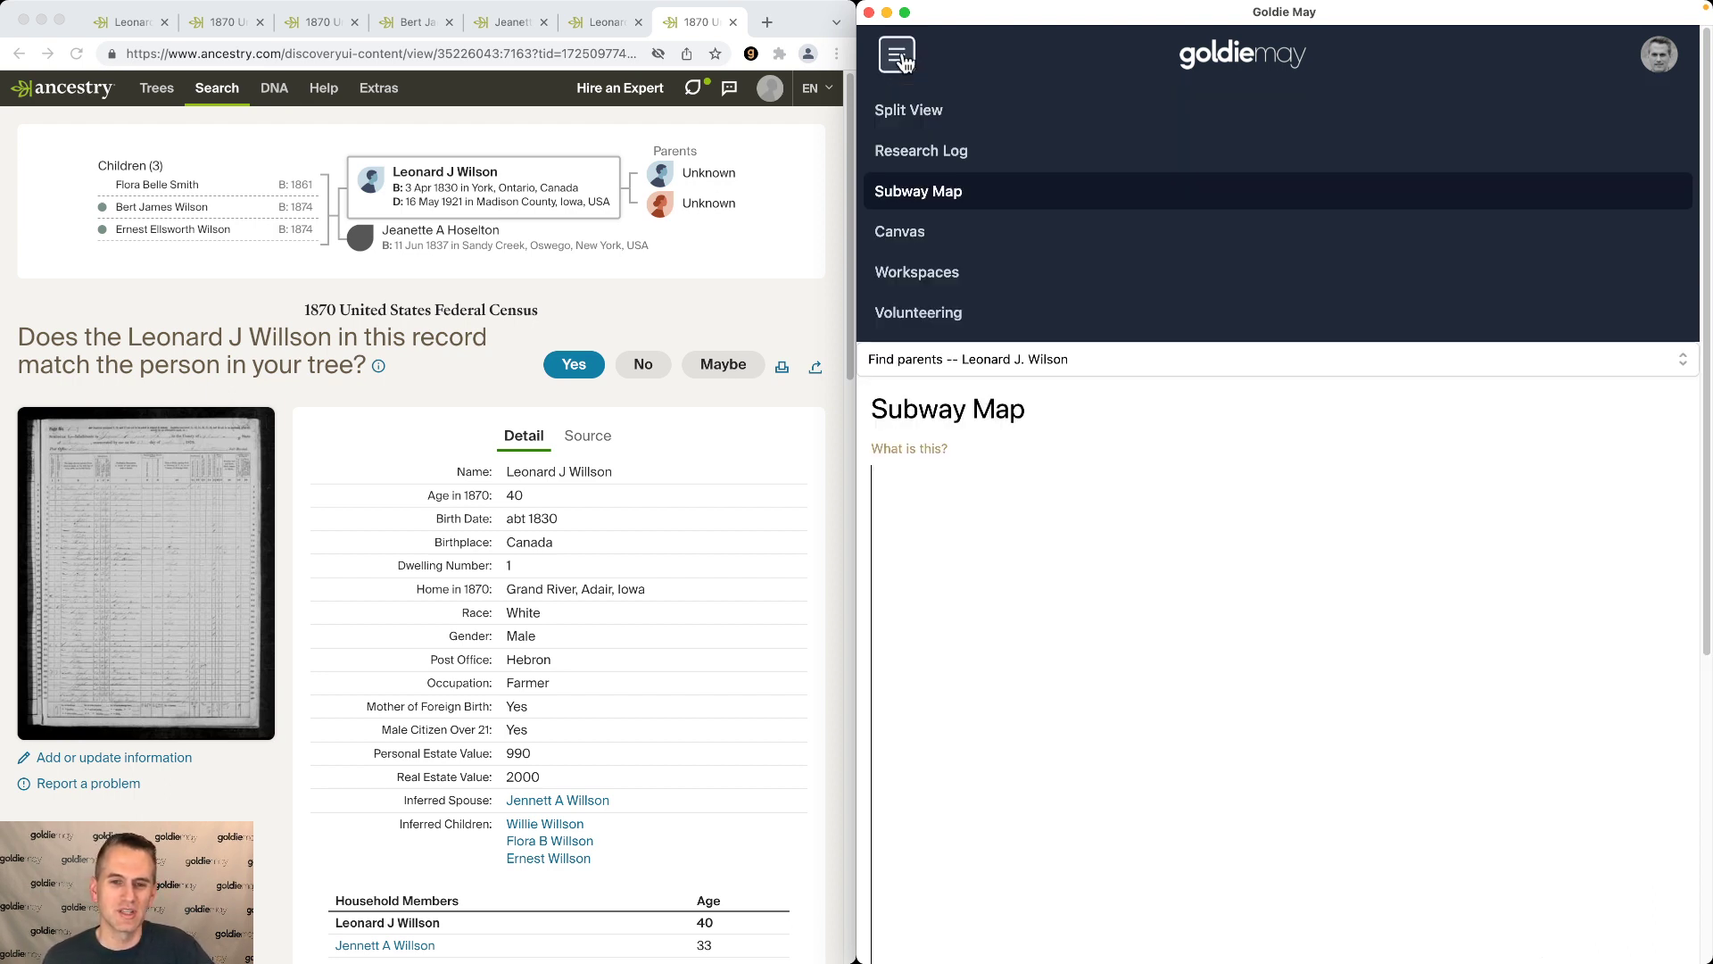
{"action": "left_click", "coordinate": [905, 230]}
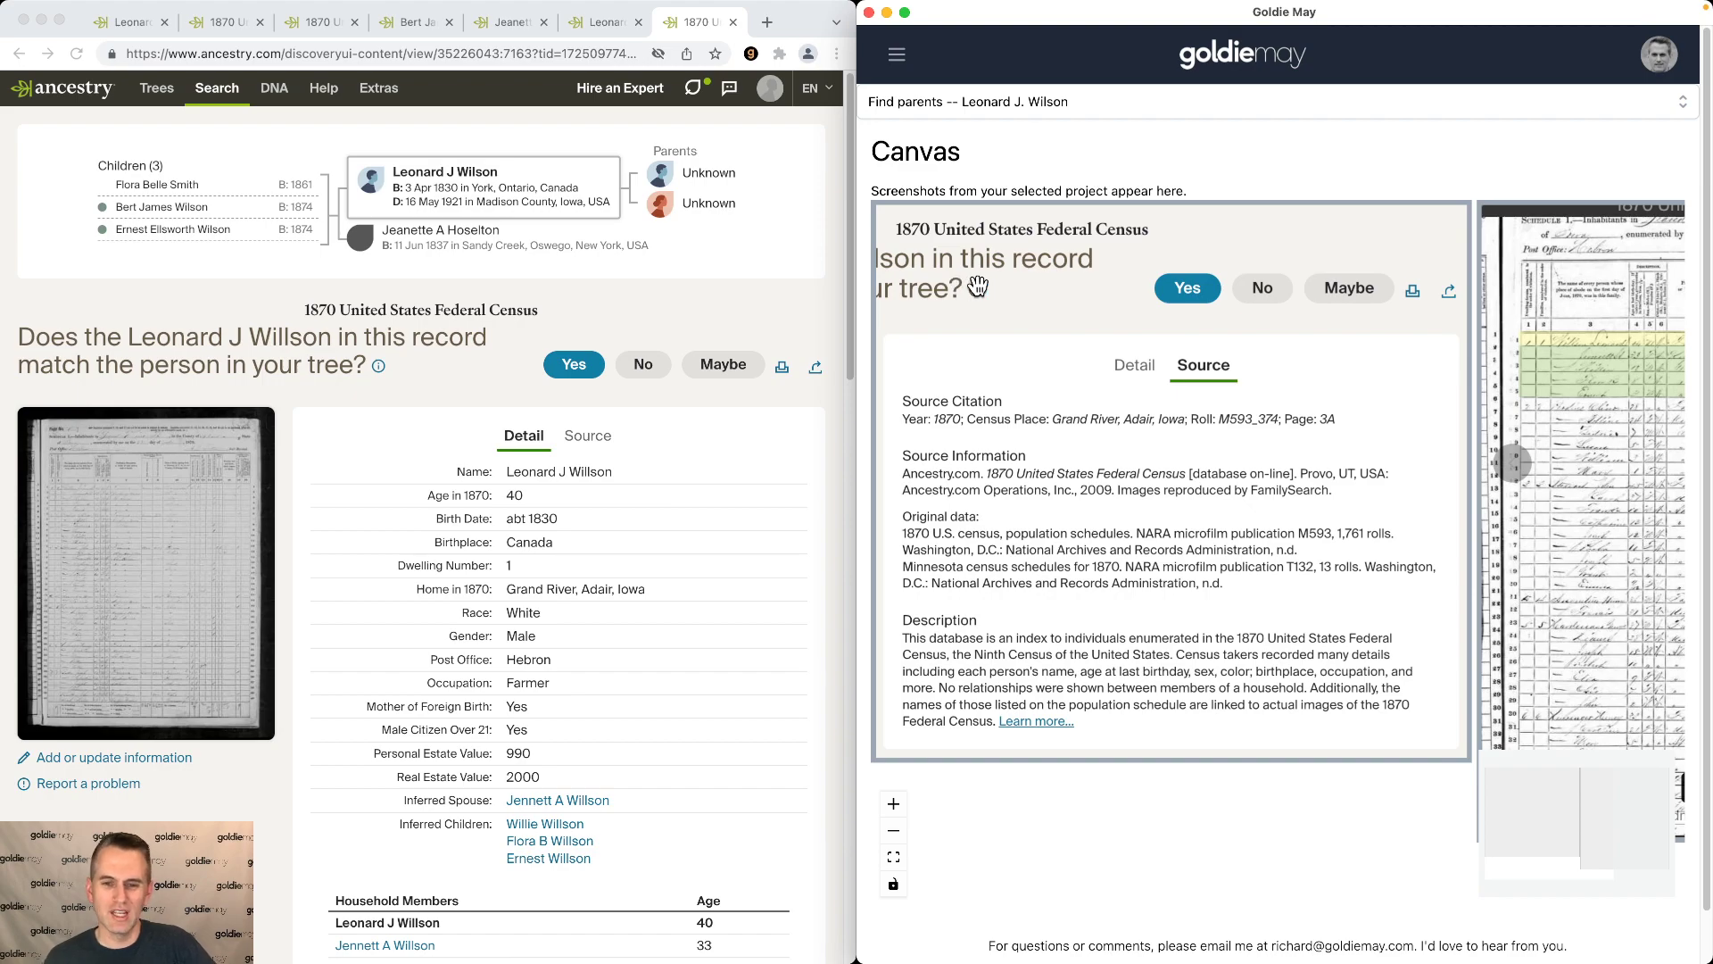
Step: Rearrange the canvas so the source citation screenshot sits at the lower left and the census page screenshot at the upper right
{"action": "scroll", "coordinate": [1033, 319], "scroll_direction": "down", "scroll_amount": 2}
{"action": "scroll", "coordinate": [1033, 320], "scroll_direction": "down", "scroll_amount": 5}
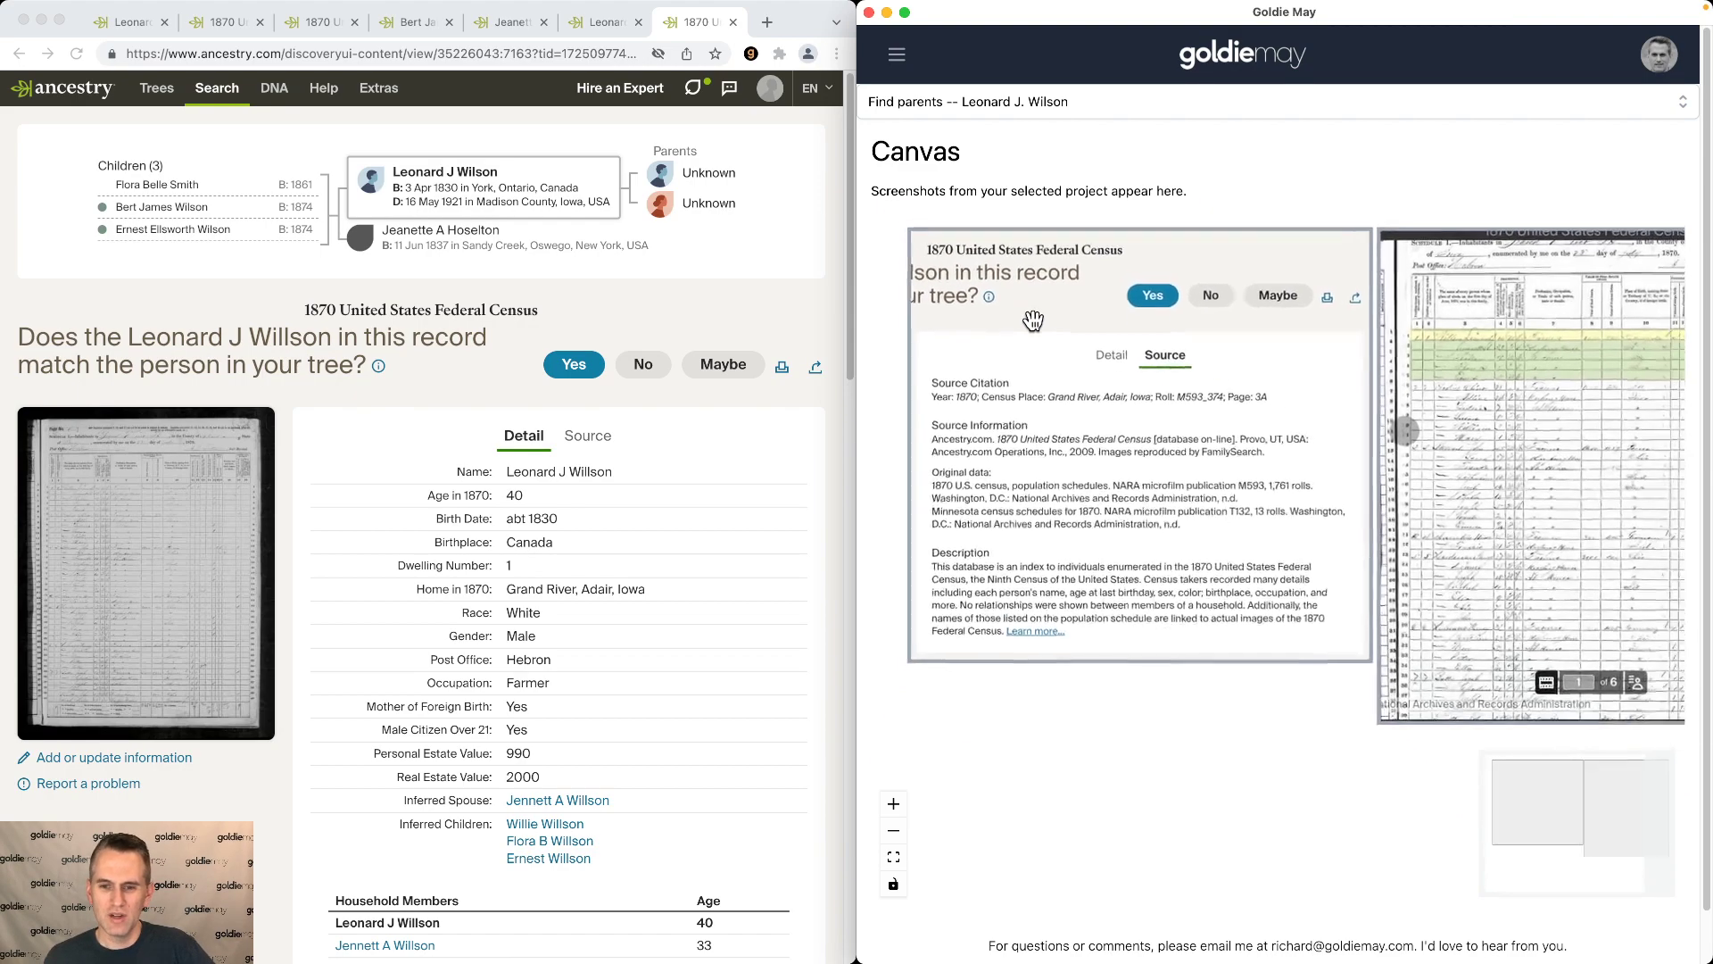
{"action": "scroll", "coordinate": [1034, 319], "scroll_direction": "down", "scroll_amount": 3}
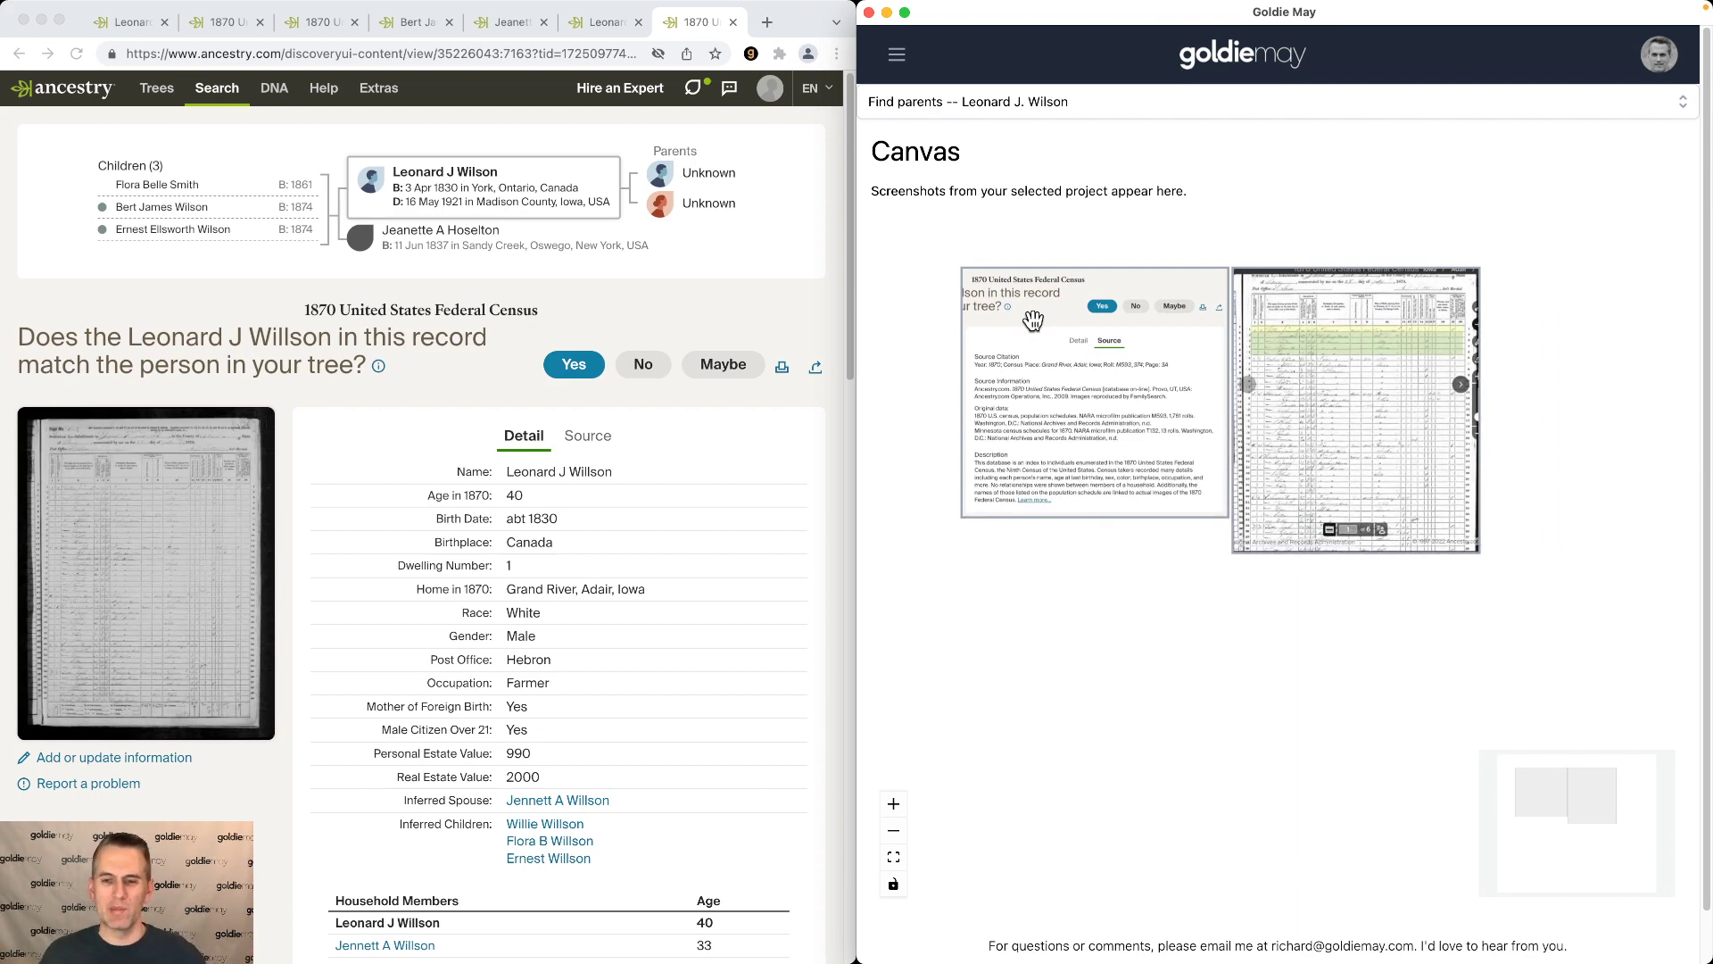
{"action": "scroll", "coordinate": [1040, 357], "scroll_direction": "up", "scroll_amount": 3}
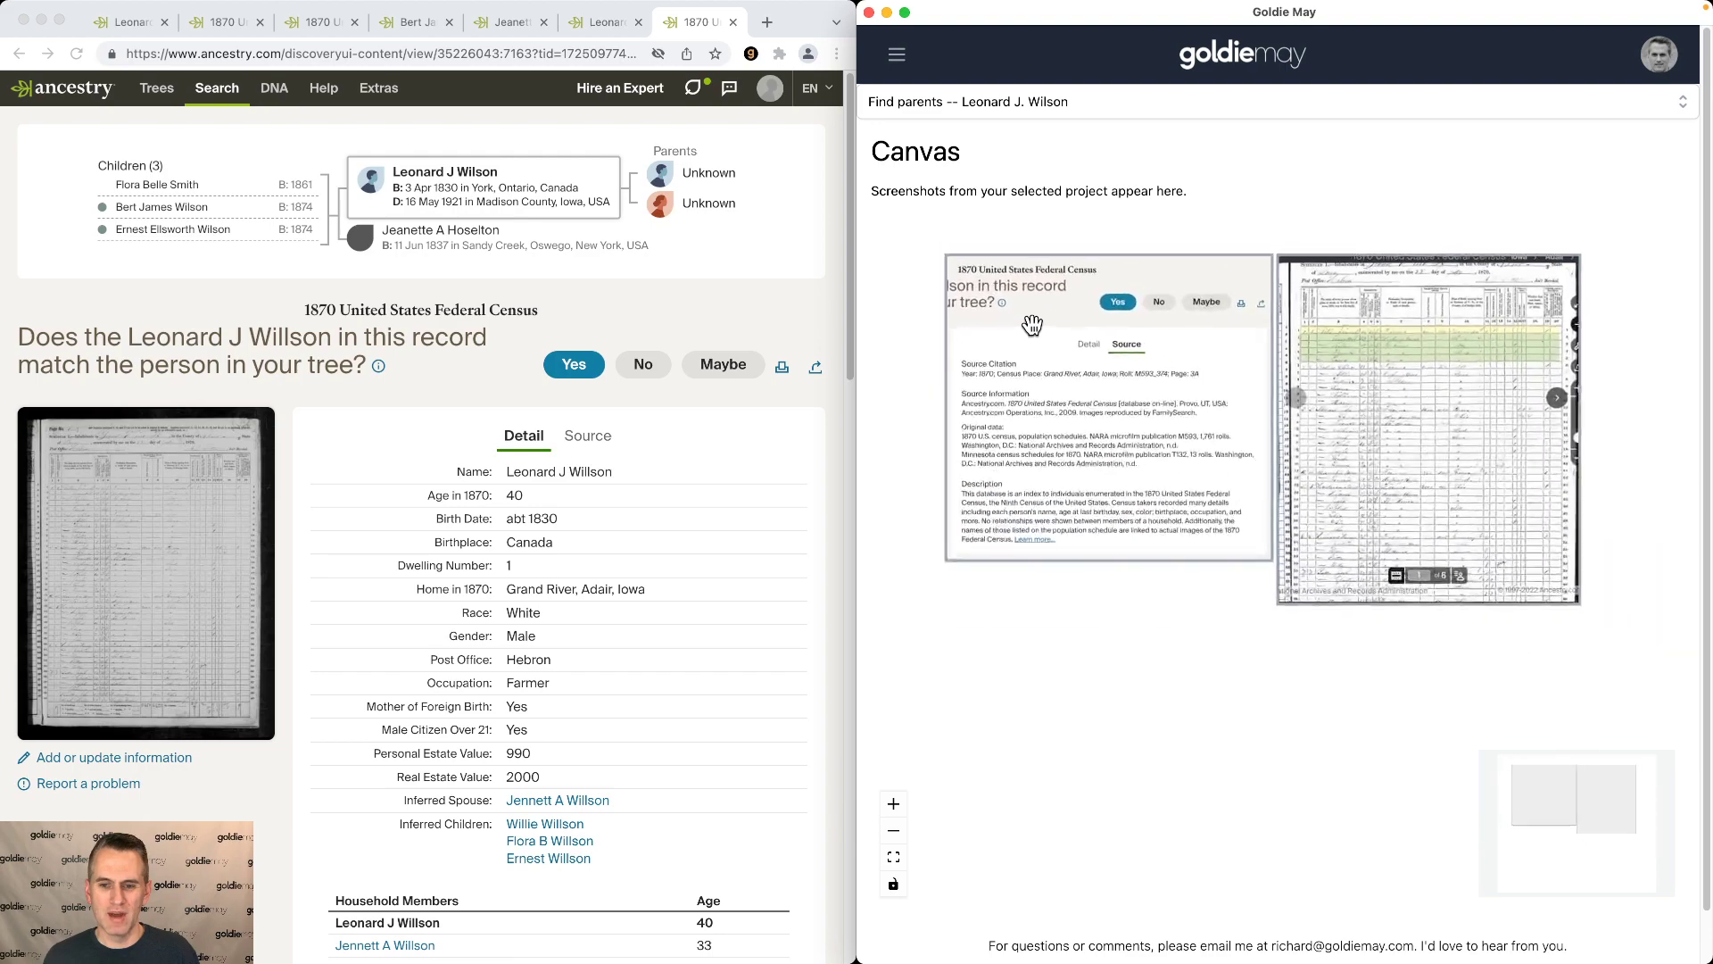
{"action": "left_click_drag", "start_coordinate": [1051, 399], "coordinate": [997, 389]}
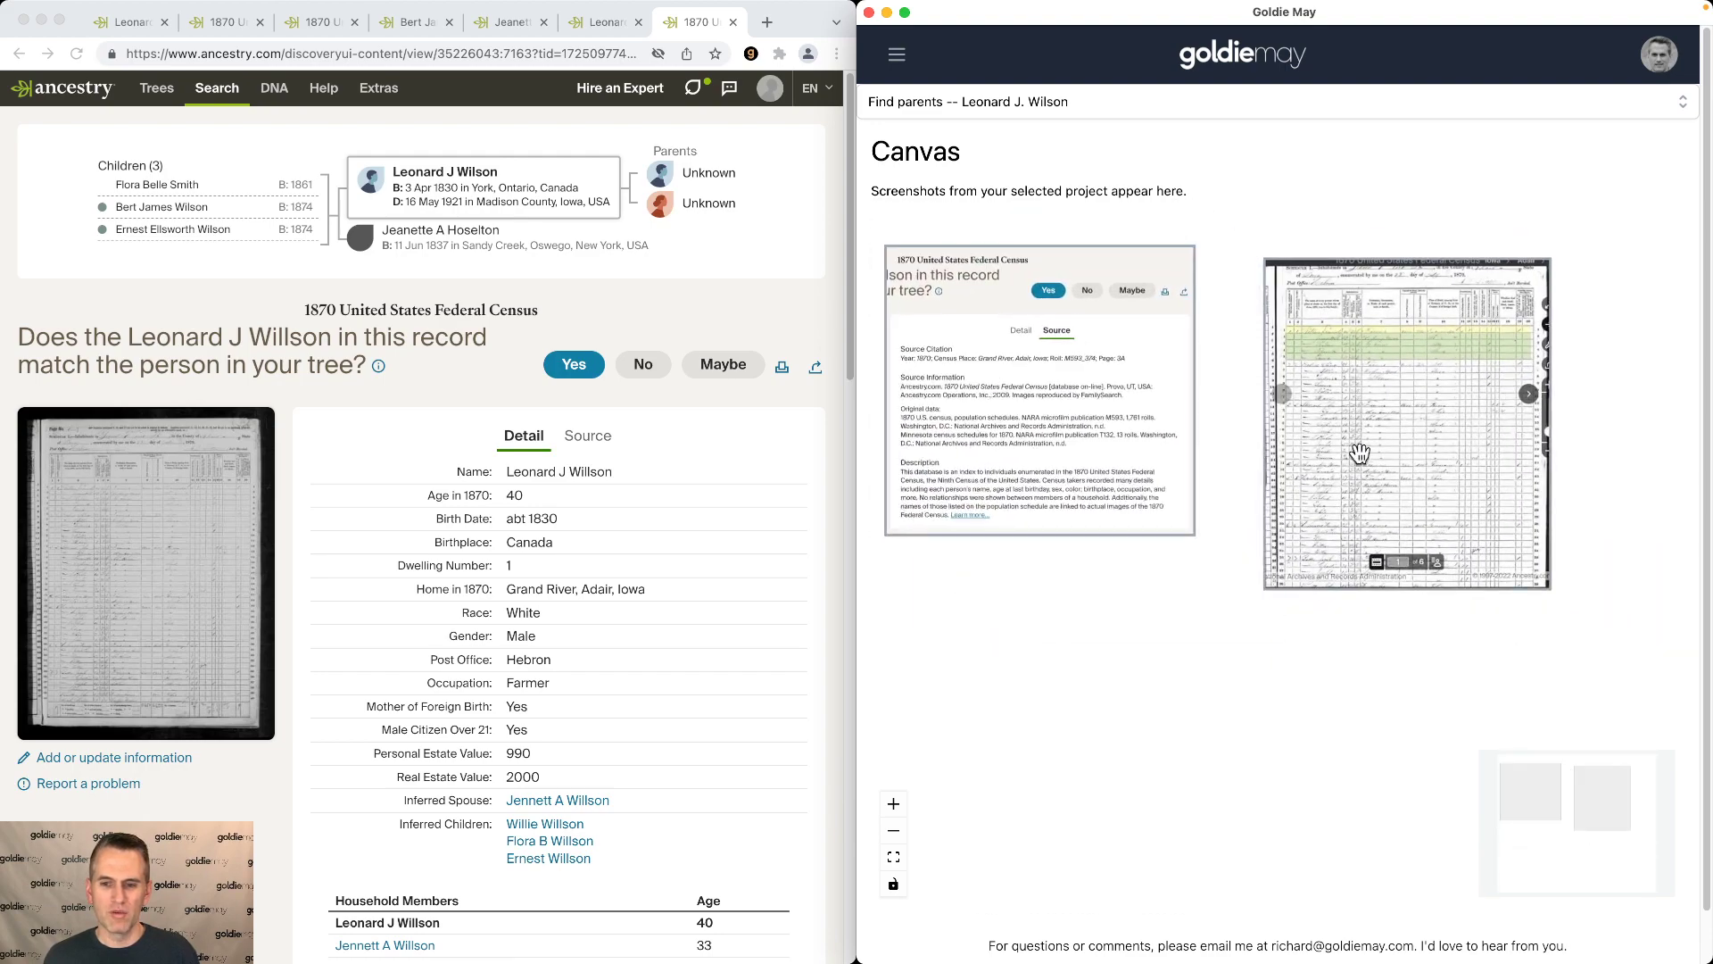
{"action": "mouse_move", "coordinate": [1360, 454]}
{"action": "left_mouse_down"}
{"action": "mouse_move", "coordinate": [1381, 417]}
{"action": "mouse_move", "coordinate": [1374, 452]}
{"action": "left_mouse_up"}
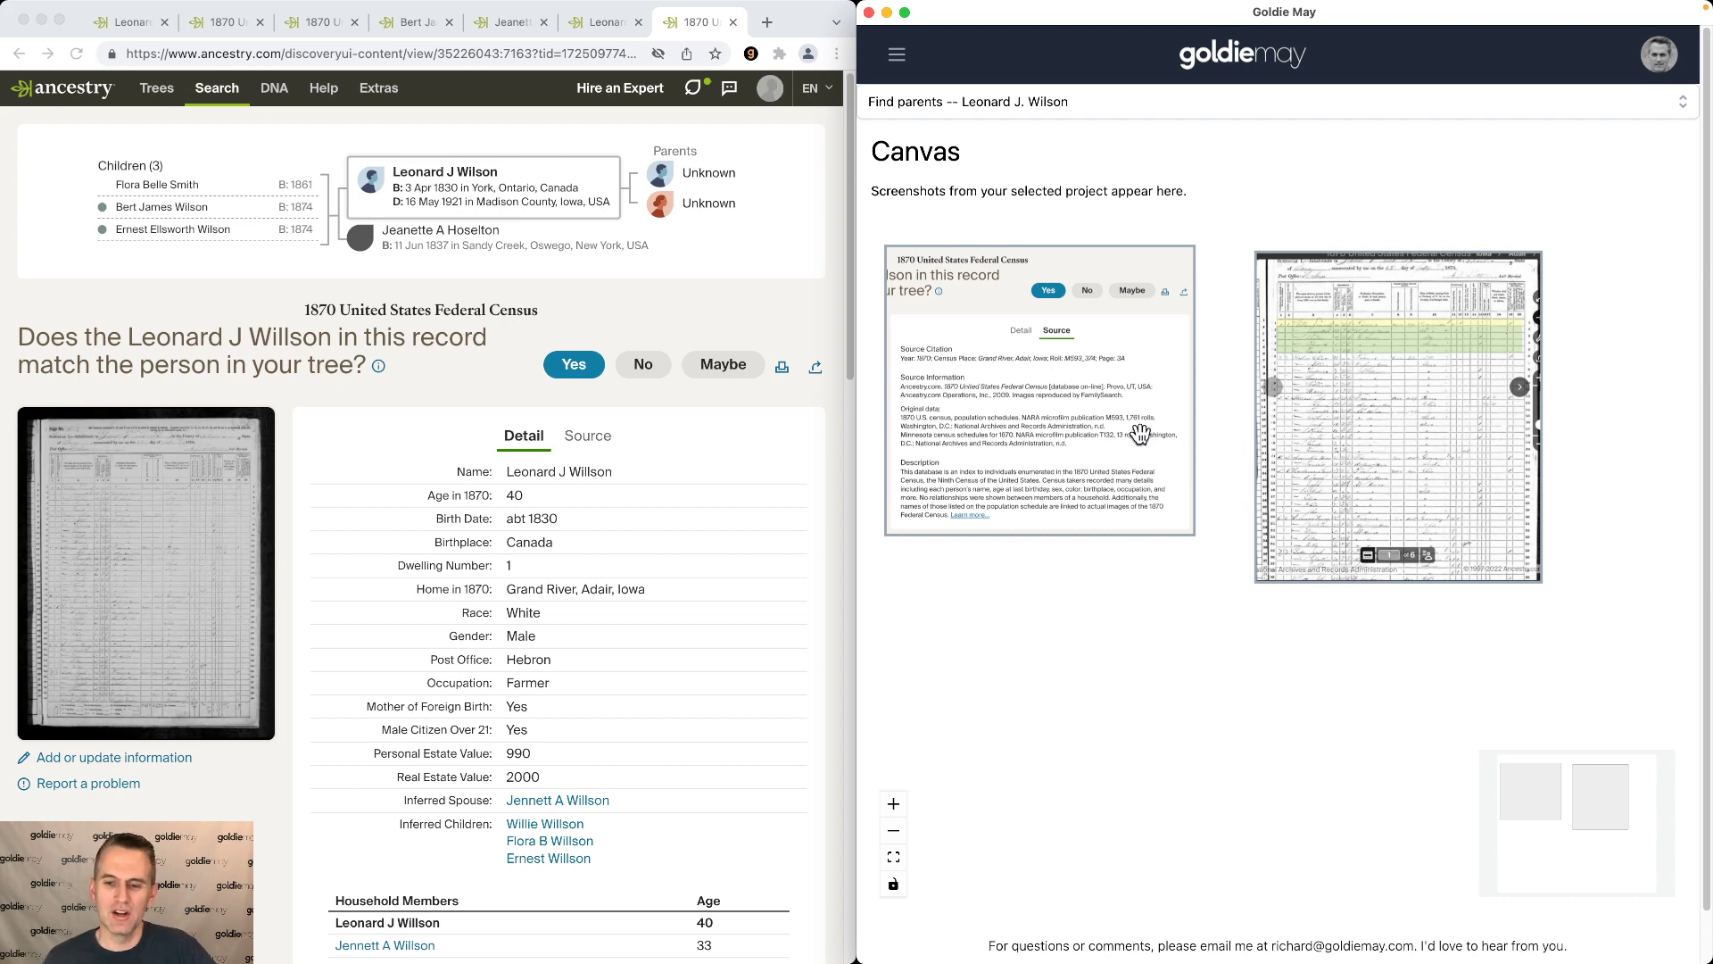
{"action": "left_click_drag", "start_coordinate": [1140, 434], "coordinate": [1169, 619]}
{"action": "scroll", "coordinate": [1182, 506], "scroll_direction": "down", "scroll_amount": 3}
{"action": "left_click_drag", "start_coordinate": [1323, 497], "coordinate": [1327, 378]}
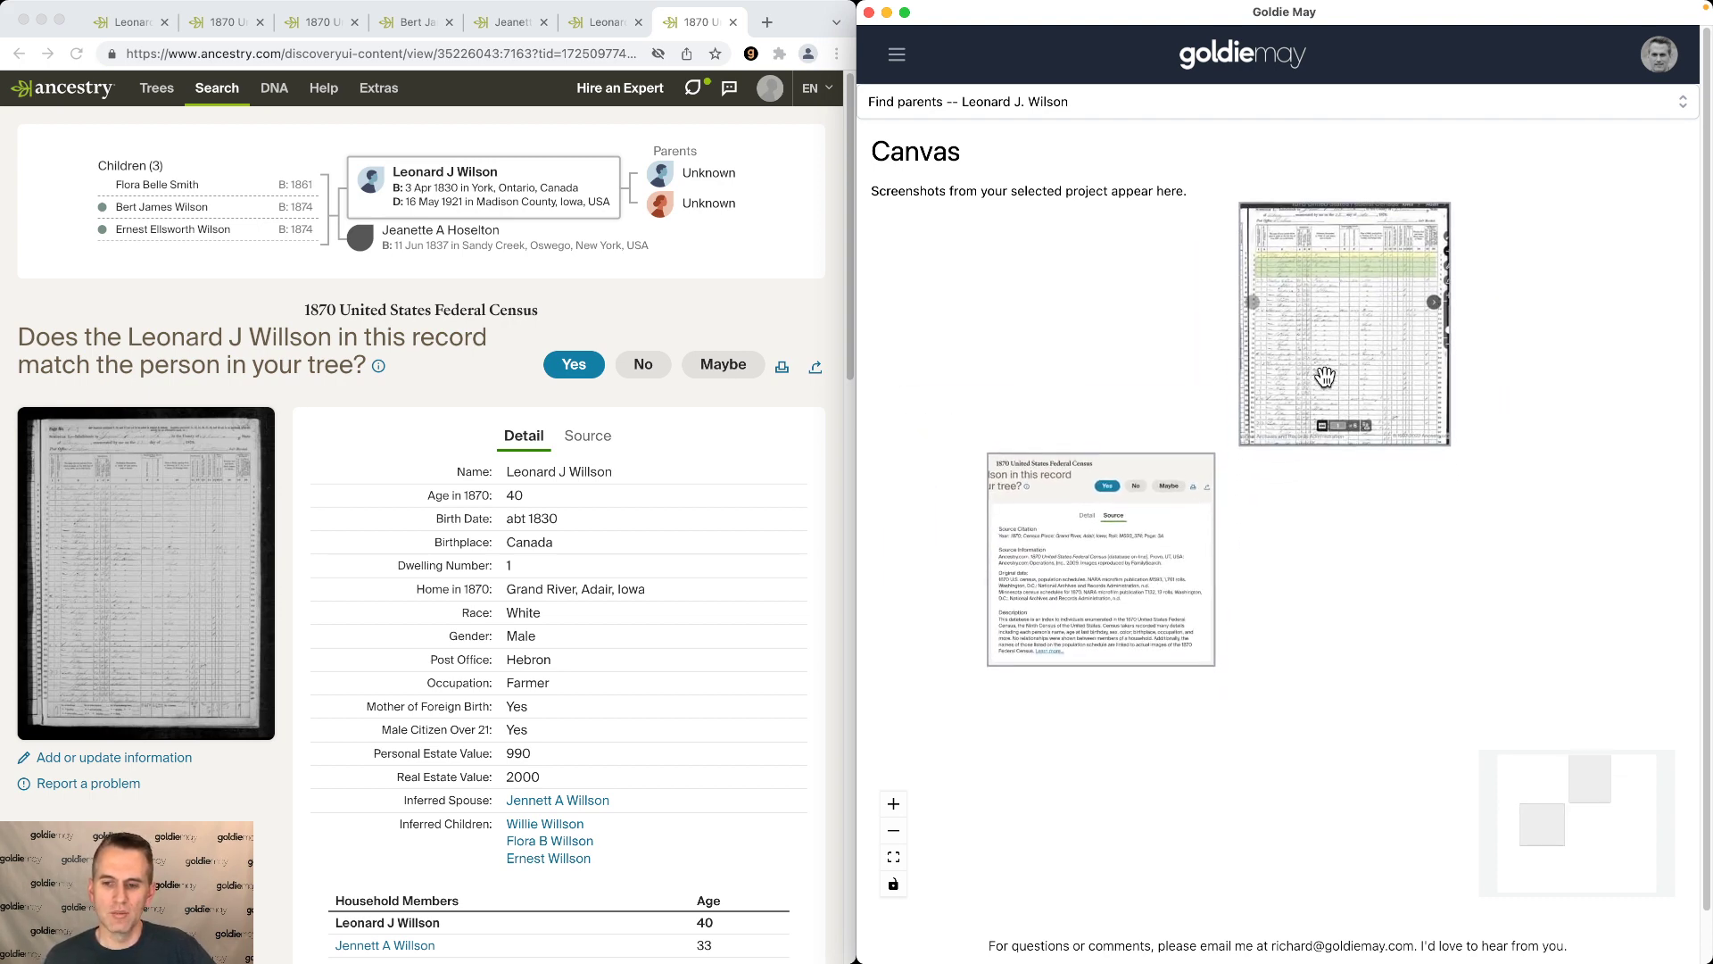
{"action": "left_click_drag", "start_coordinate": [1110, 543], "coordinate": [1097, 654]}
{"action": "left_click_drag", "start_coordinate": [1345, 359], "coordinate": [1438, 419]}
{"action": "left_click_drag", "start_coordinate": [1142, 616], "coordinate": [1123, 542]}
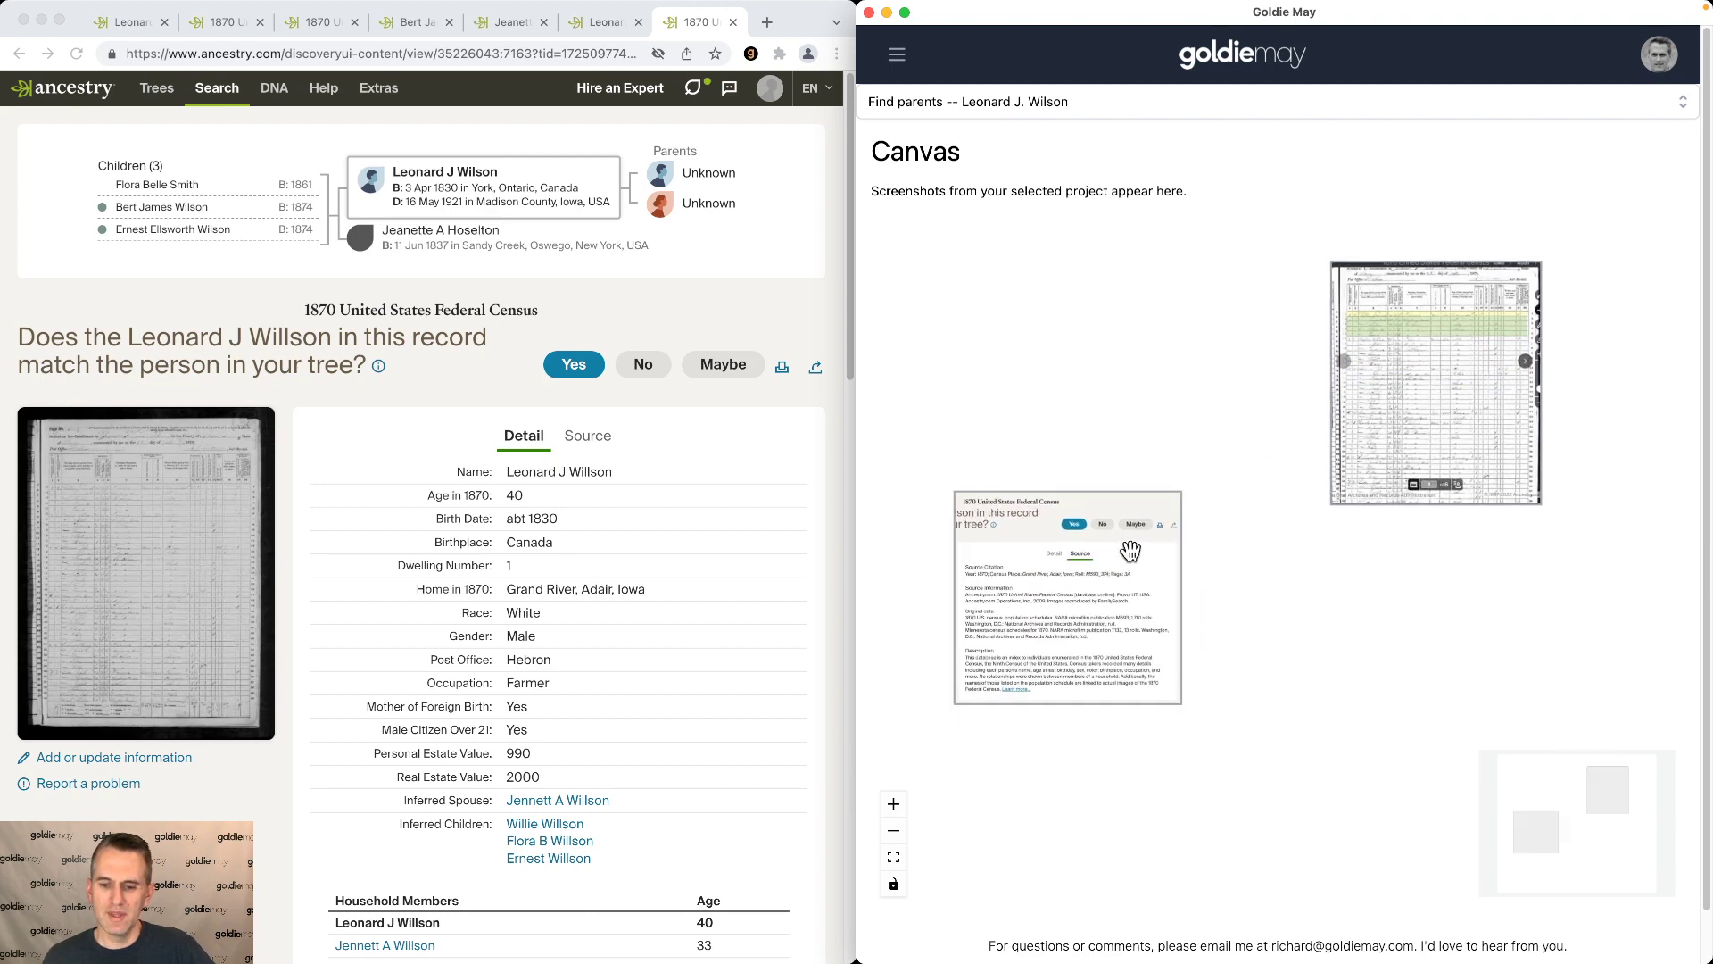
Step: Capture a screenshot of the facts page of the son born in 1874 and arrange it clear of the others on the canvas
{"action": "left_click", "coordinate": [402, 34]}
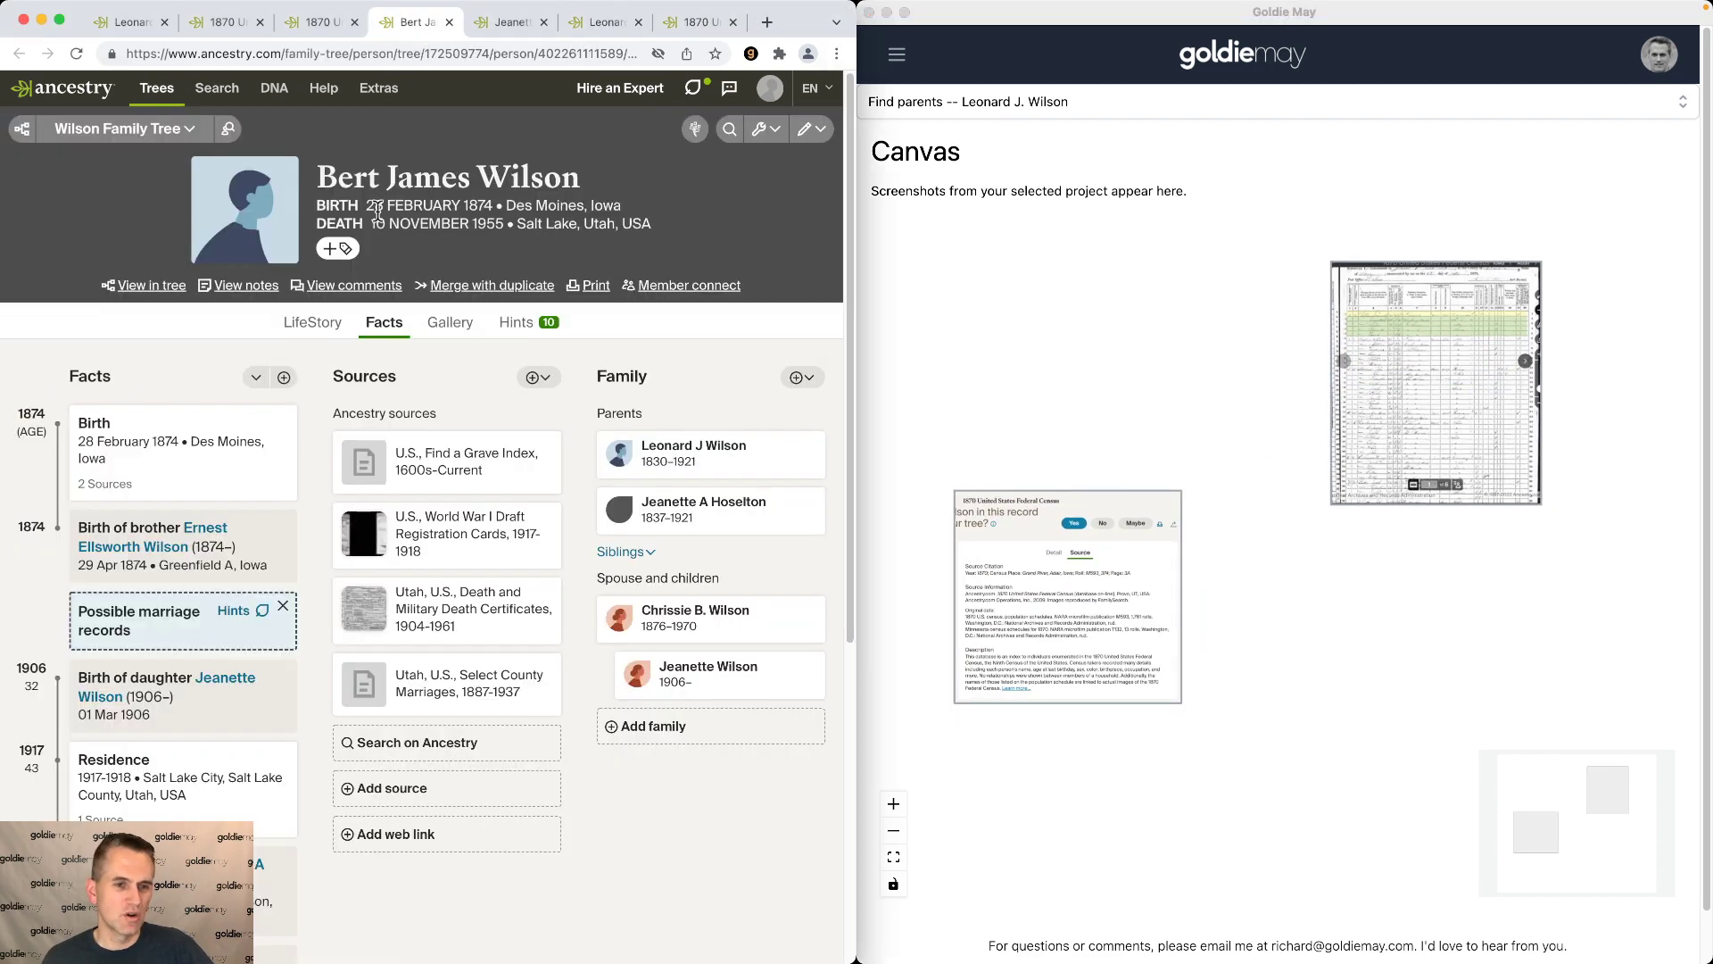
{"action": "right_click", "coordinate": [368, 251]}
{"action": "left_click", "coordinate": [423, 497]}
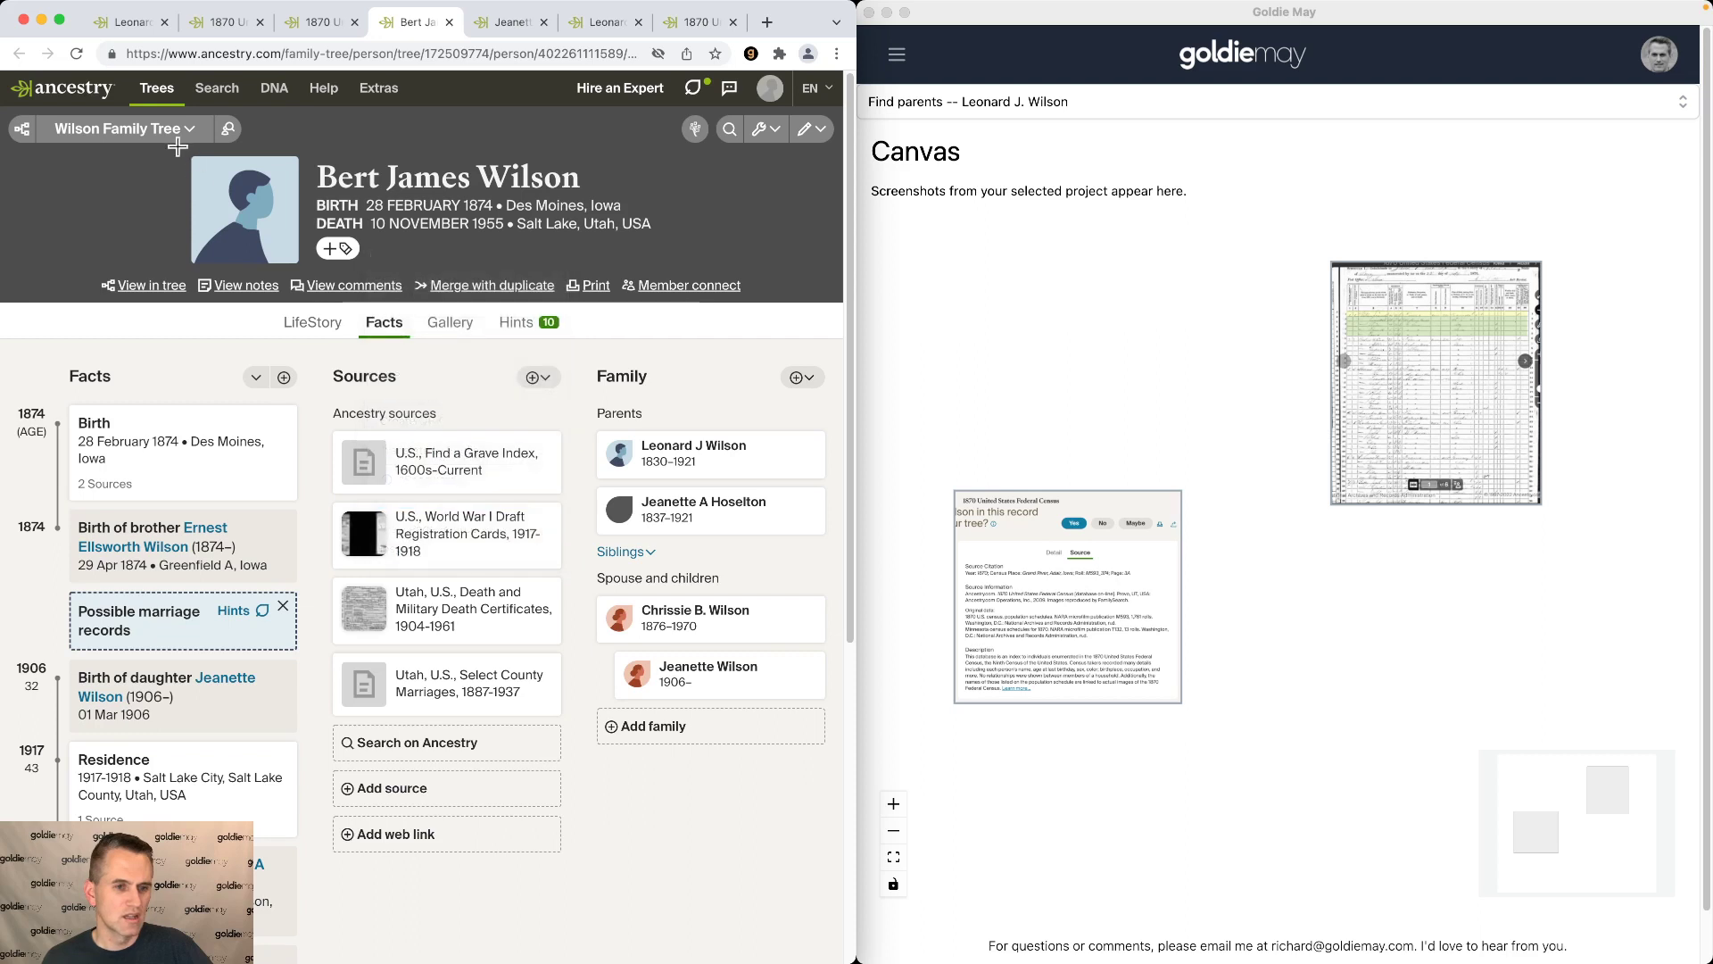
{"action": "left_click_drag", "start_coordinate": [178, 148], "coordinate": [733, 707]}
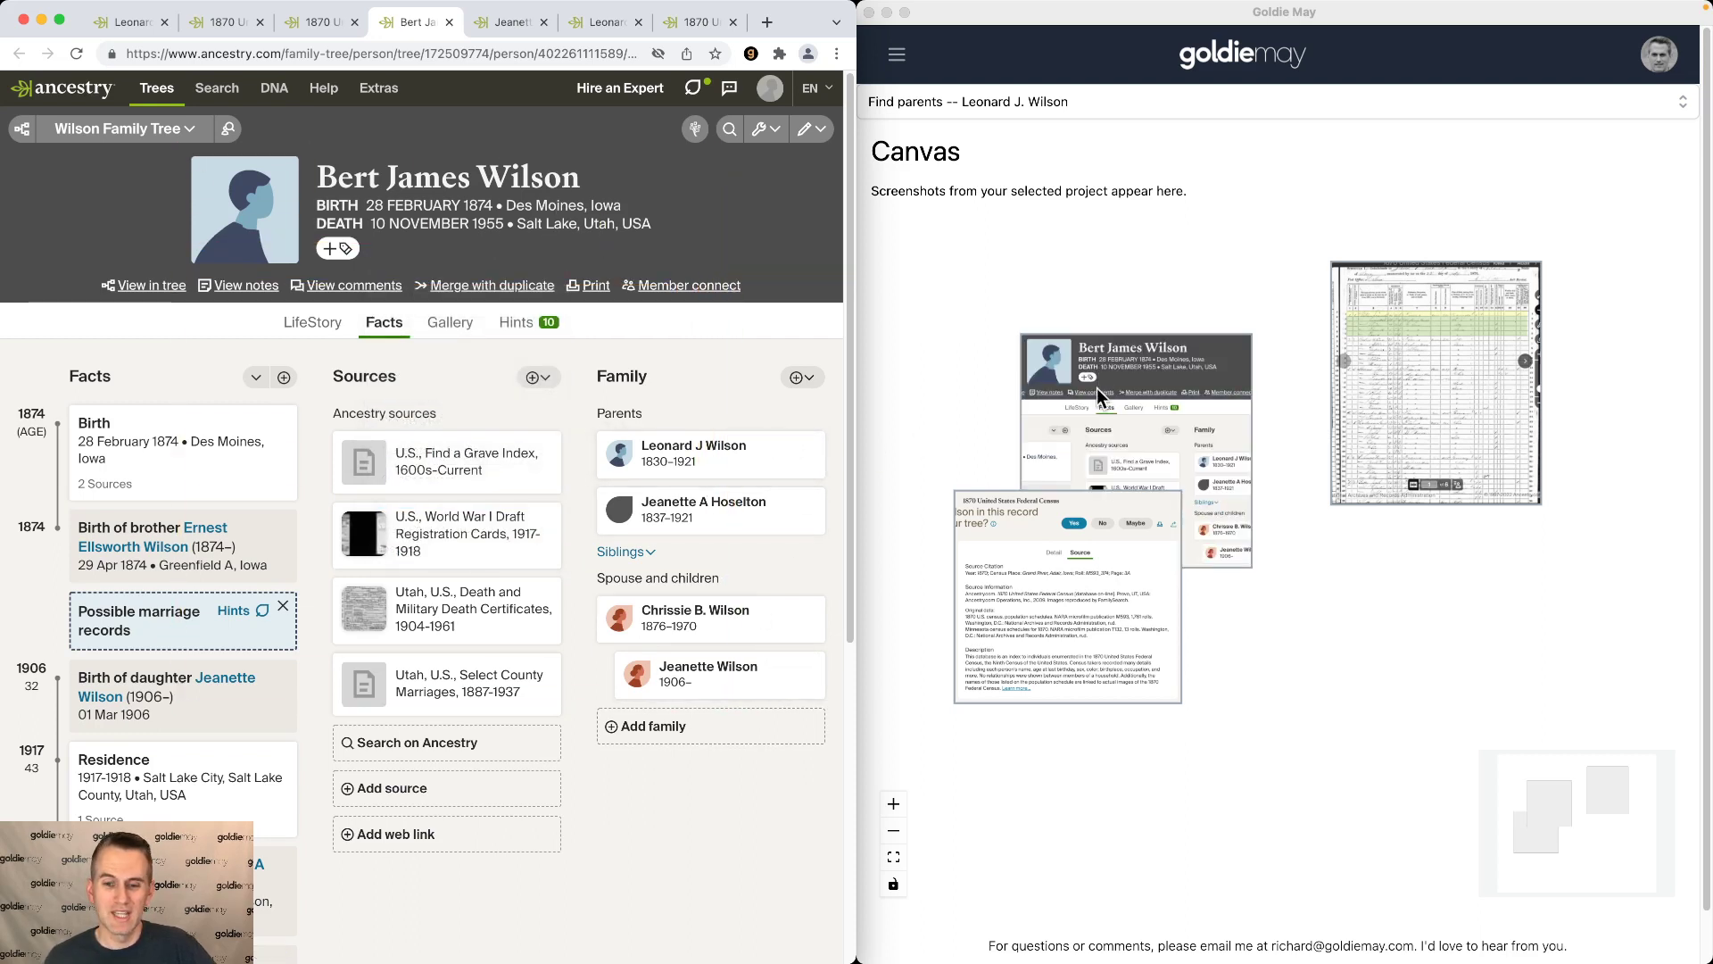
{"action": "left_click", "coordinate": [1096, 388]}
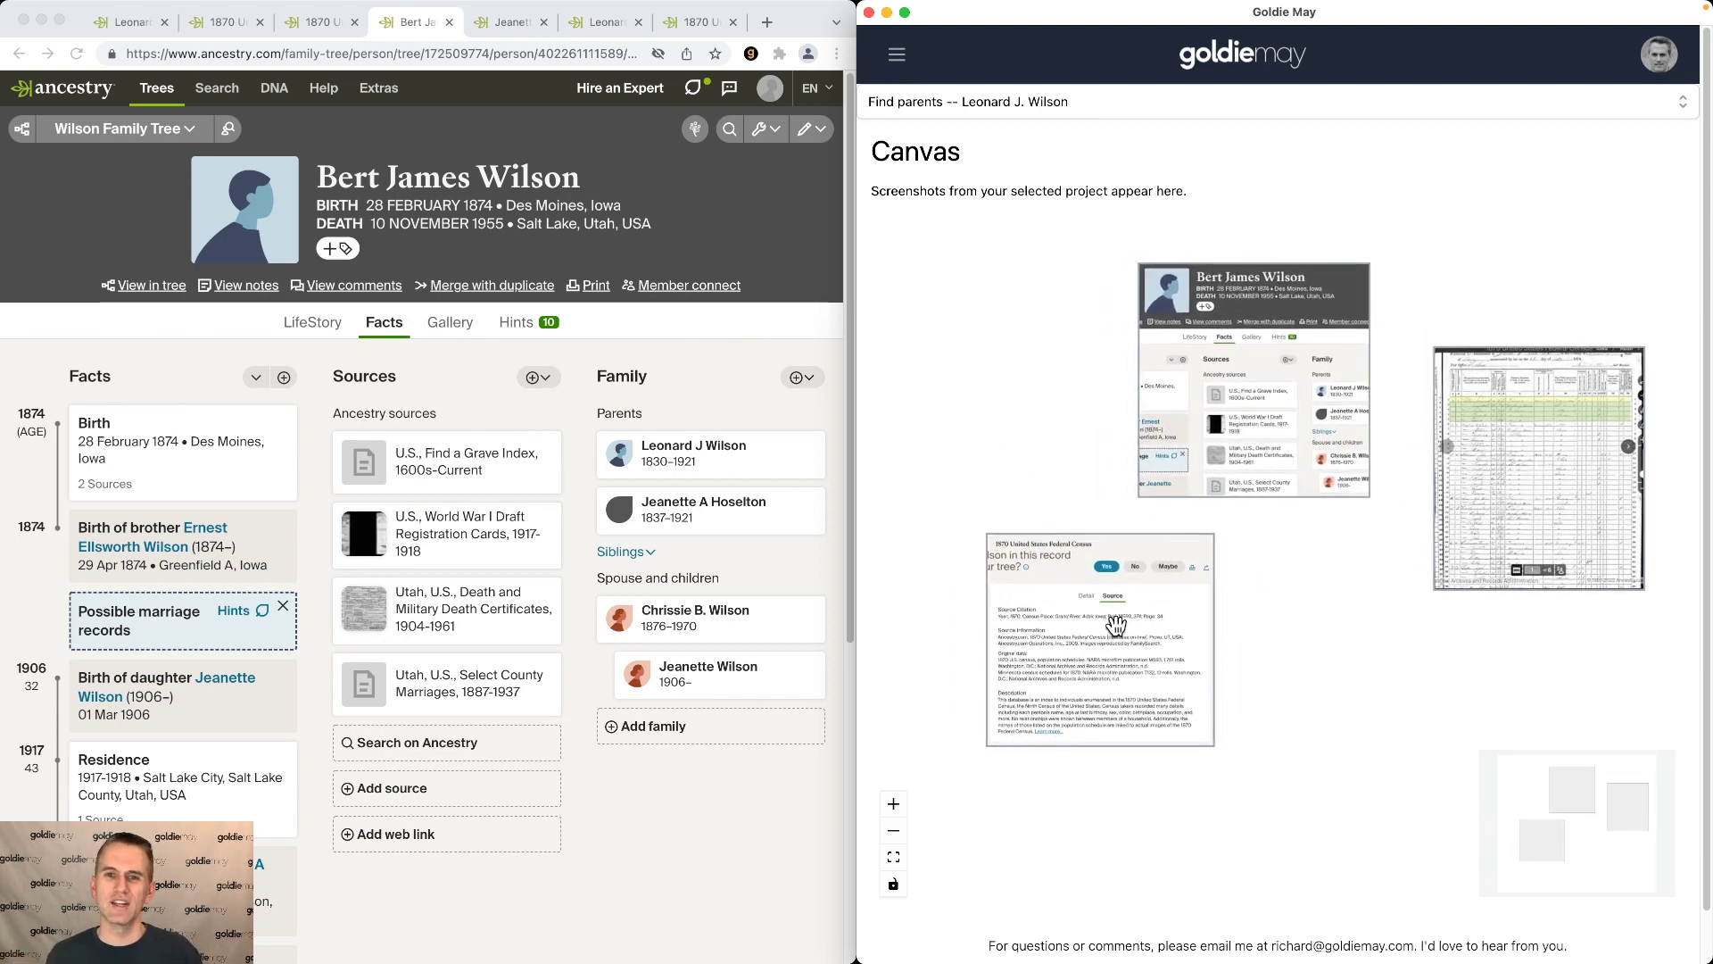
Step: Return to the Split View of guidance and research projects
{"action": "left_click", "coordinate": [906, 62]}
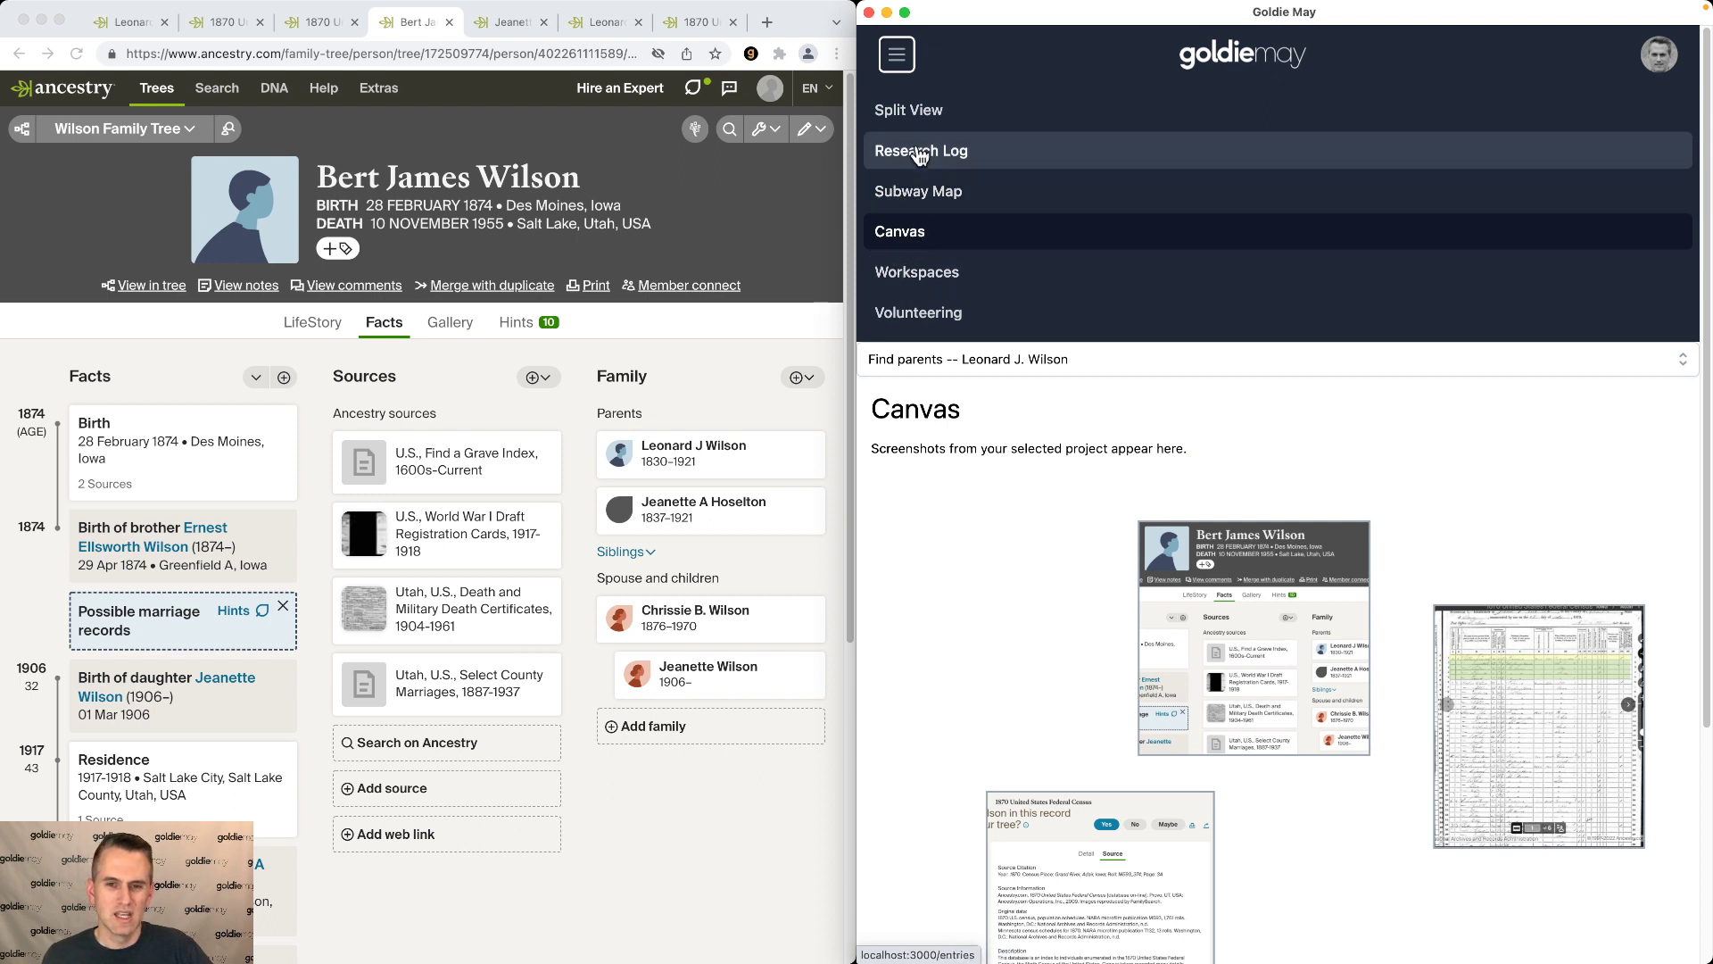
{"action": "left_click", "coordinate": [910, 113]}
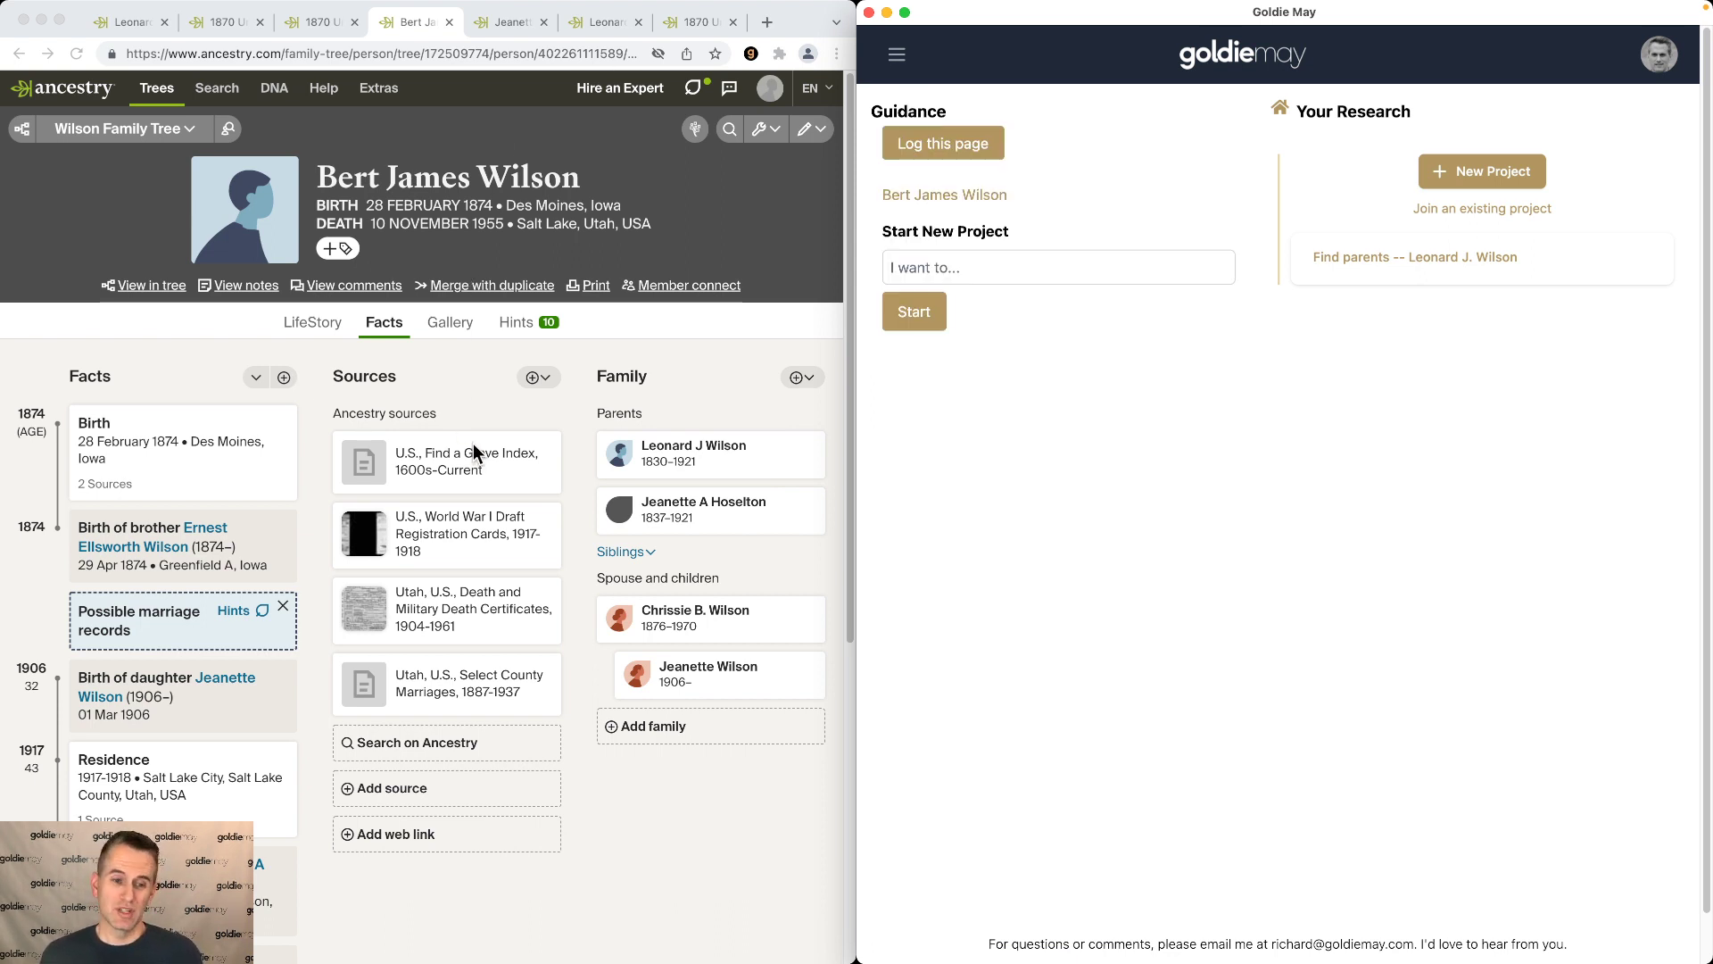
{"action": "right_click", "coordinate": [405, 457]}
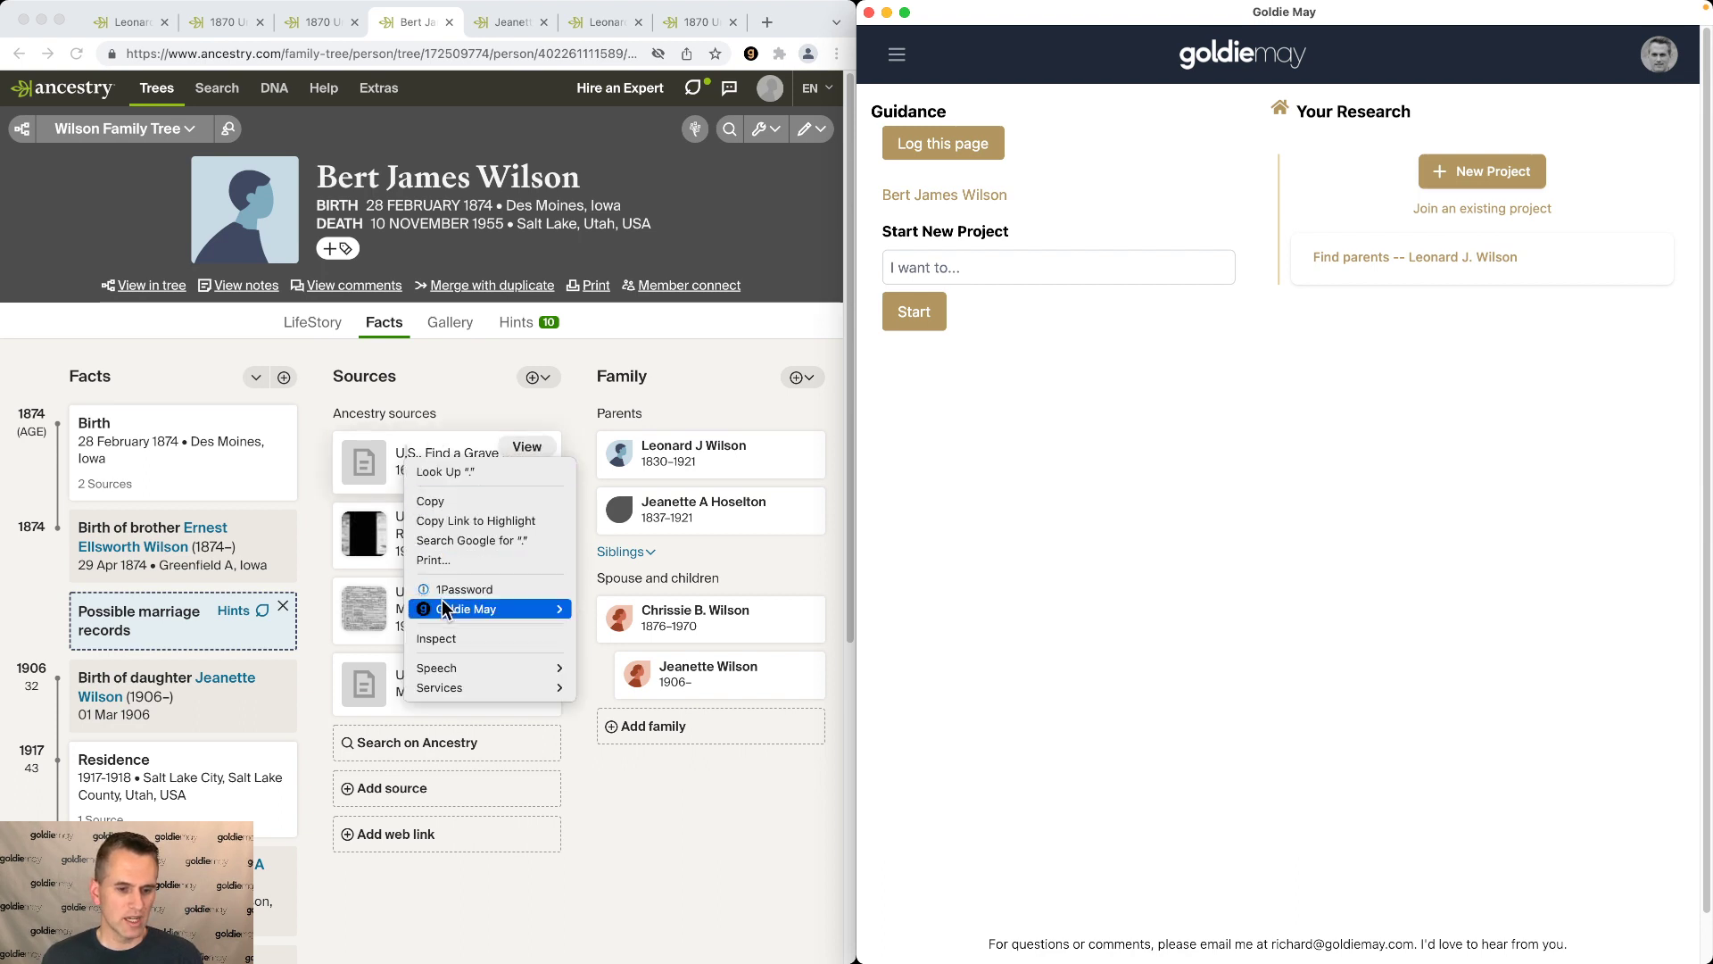
{"action": "mouse_move", "coordinate": [442, 606]}
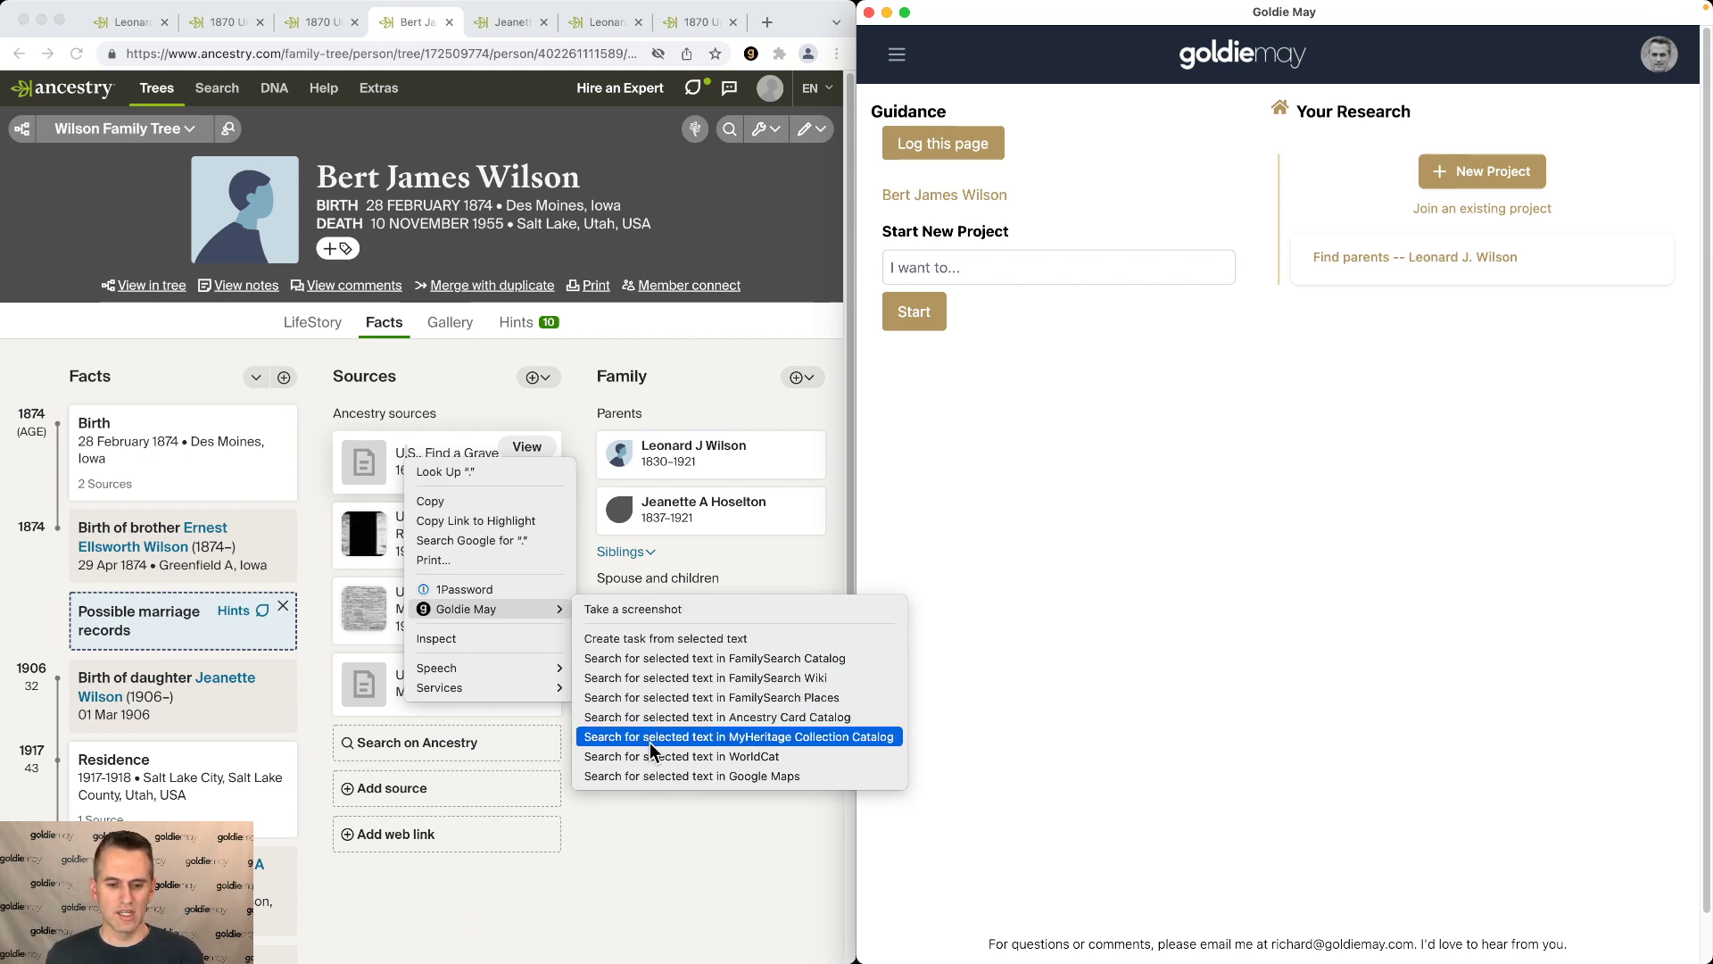
{"action": "left_click", "coordinate": [466, 377]}
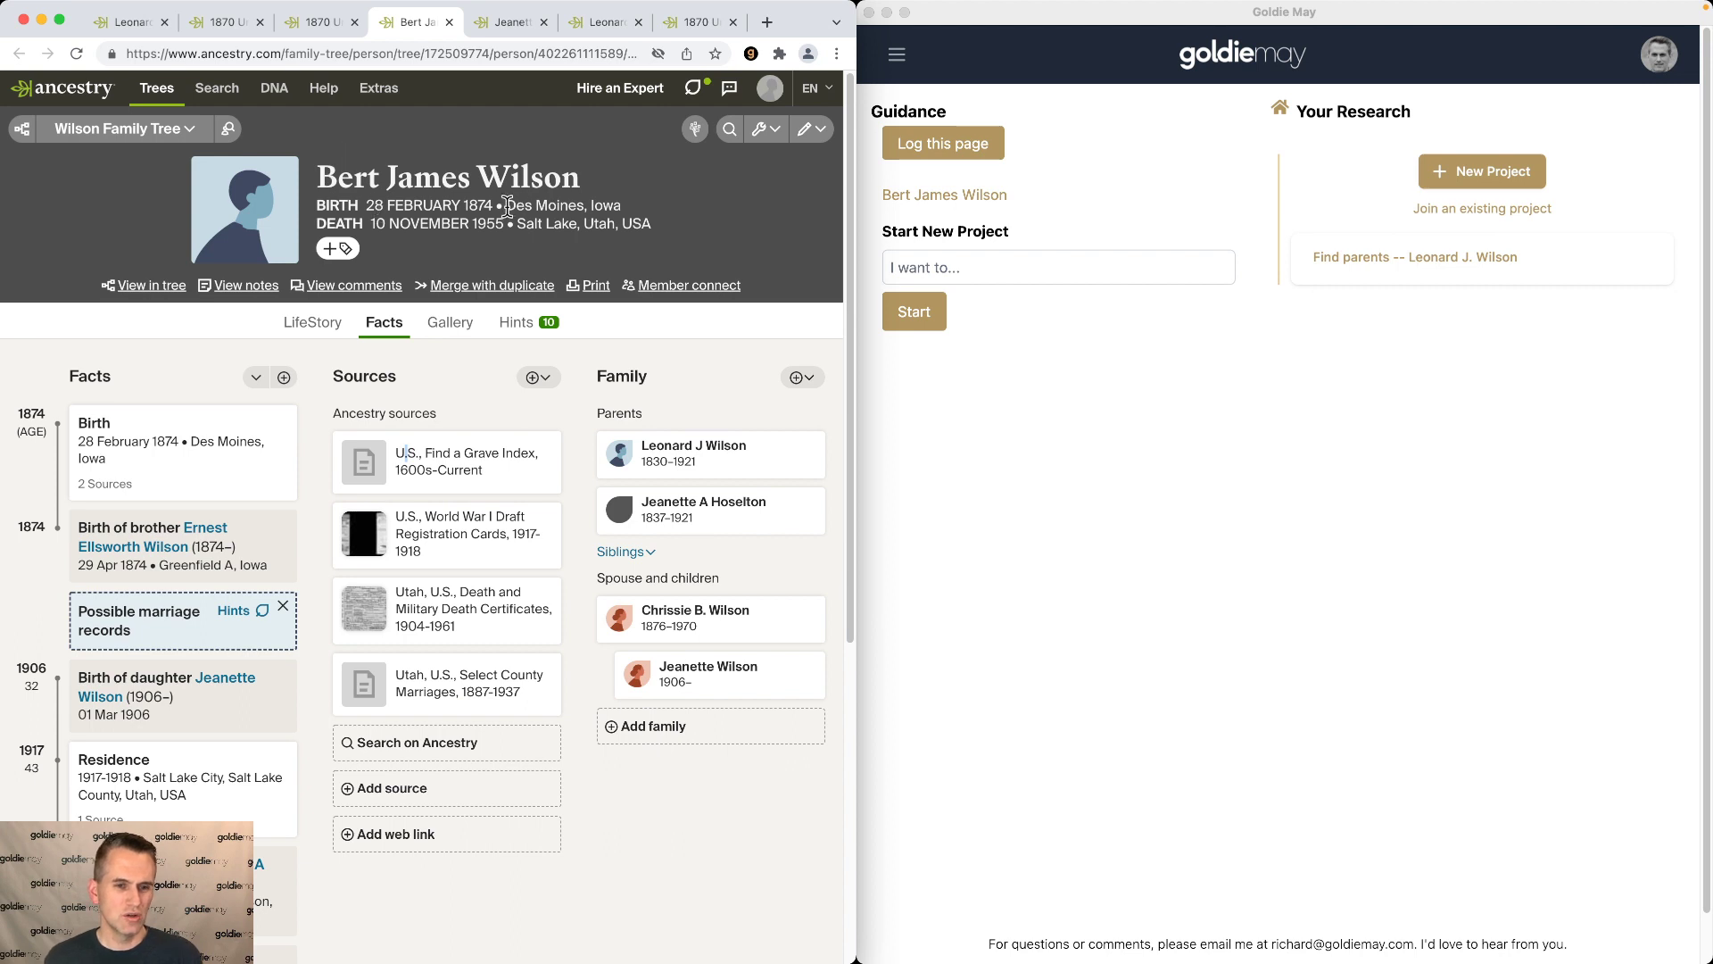
Step: Select the birthplace "Des Moines, Iowa" on the son's facts page and search for it in Google Maps
{"action": "left_click_drag", "start_coordinate": [507, 205], "coordinate": [621, 205]}
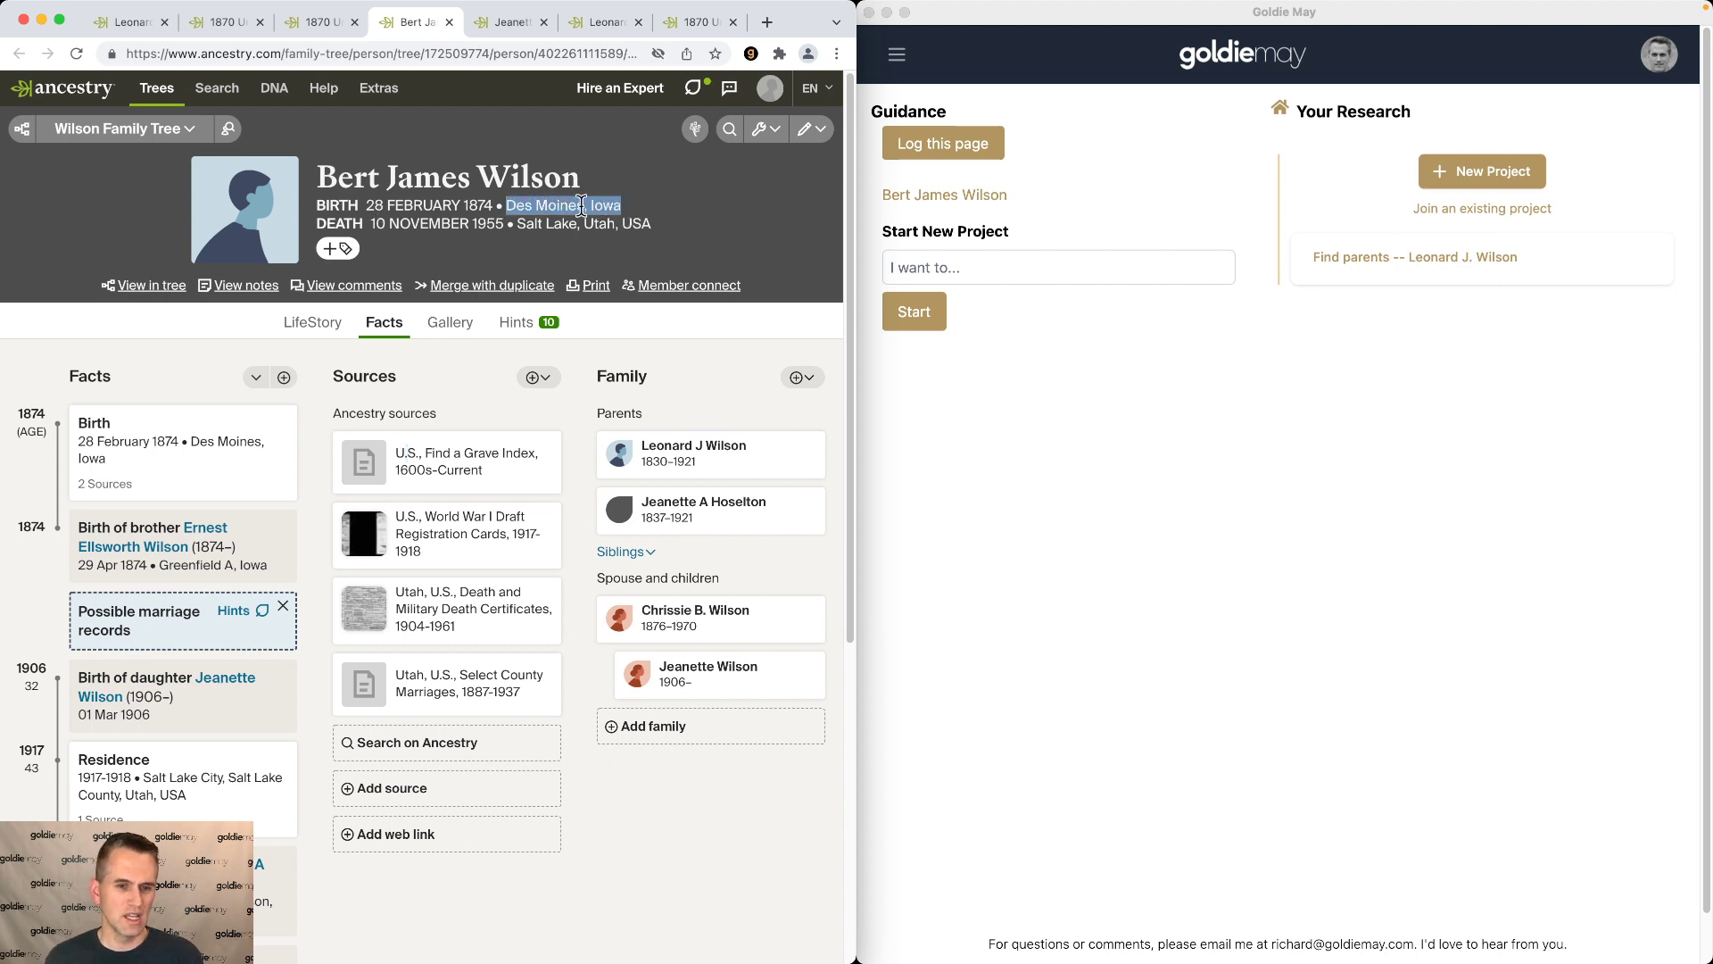
{"action": "right_click", "coordinate": [621, 205]}
{"action": "mouse_move", "coordinate": [629, 352]}
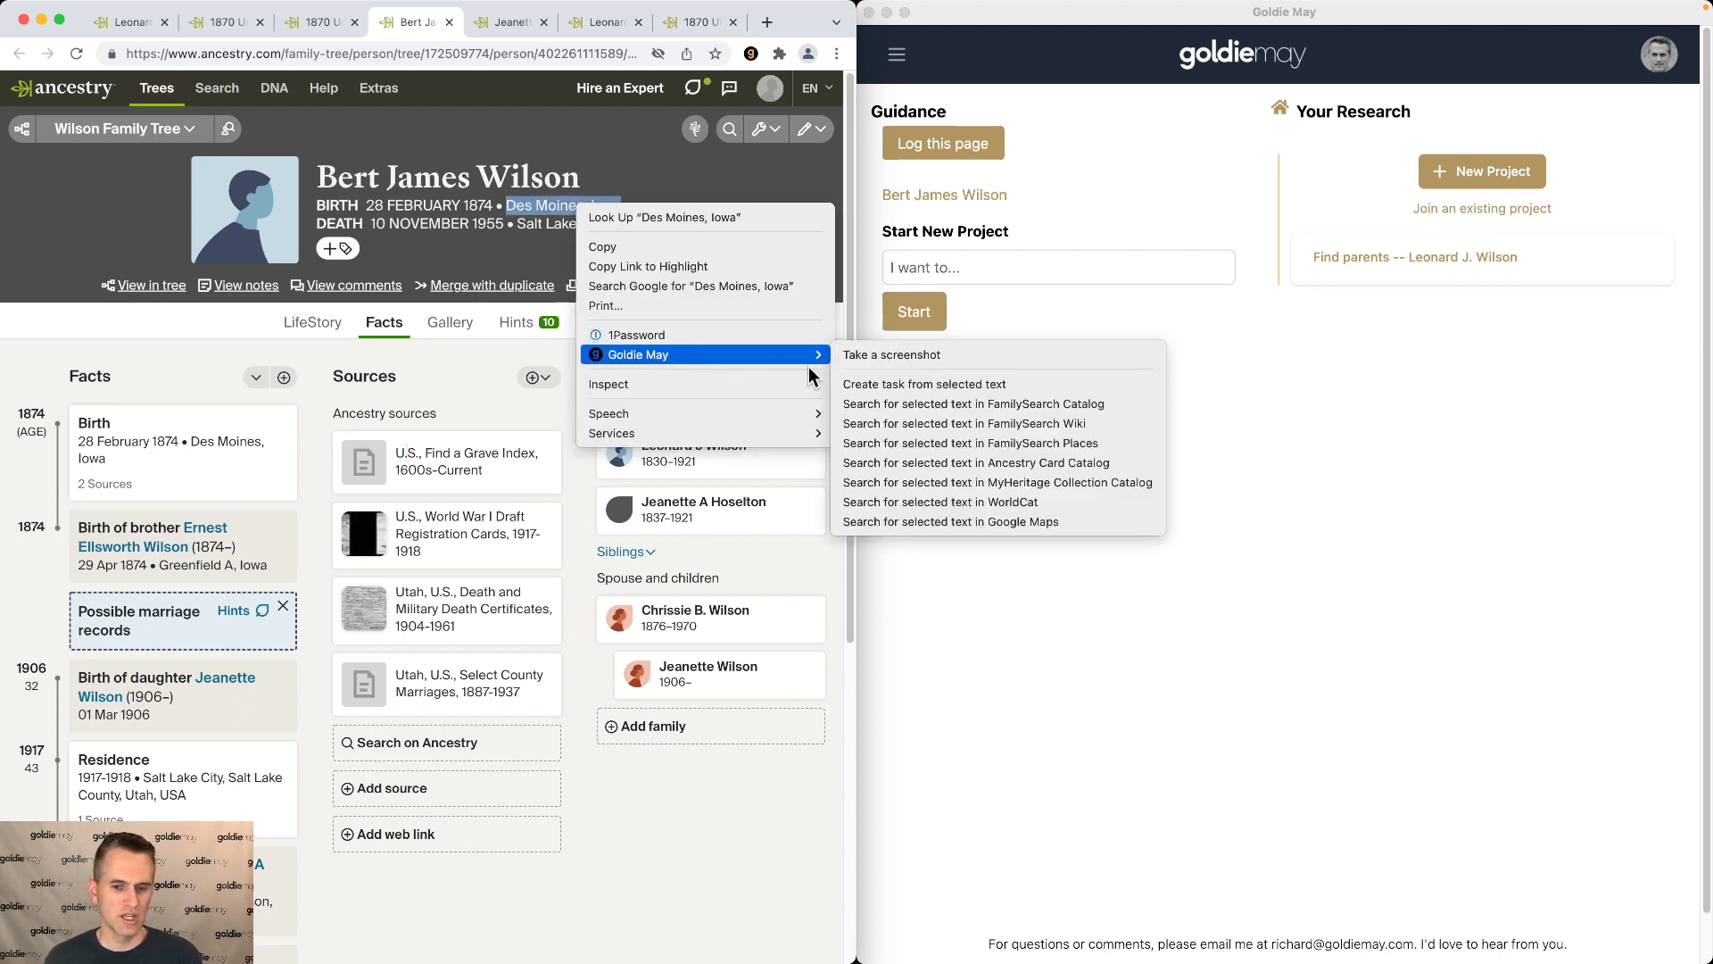
{"action": "left_click", "coordinate": [919, 523]}
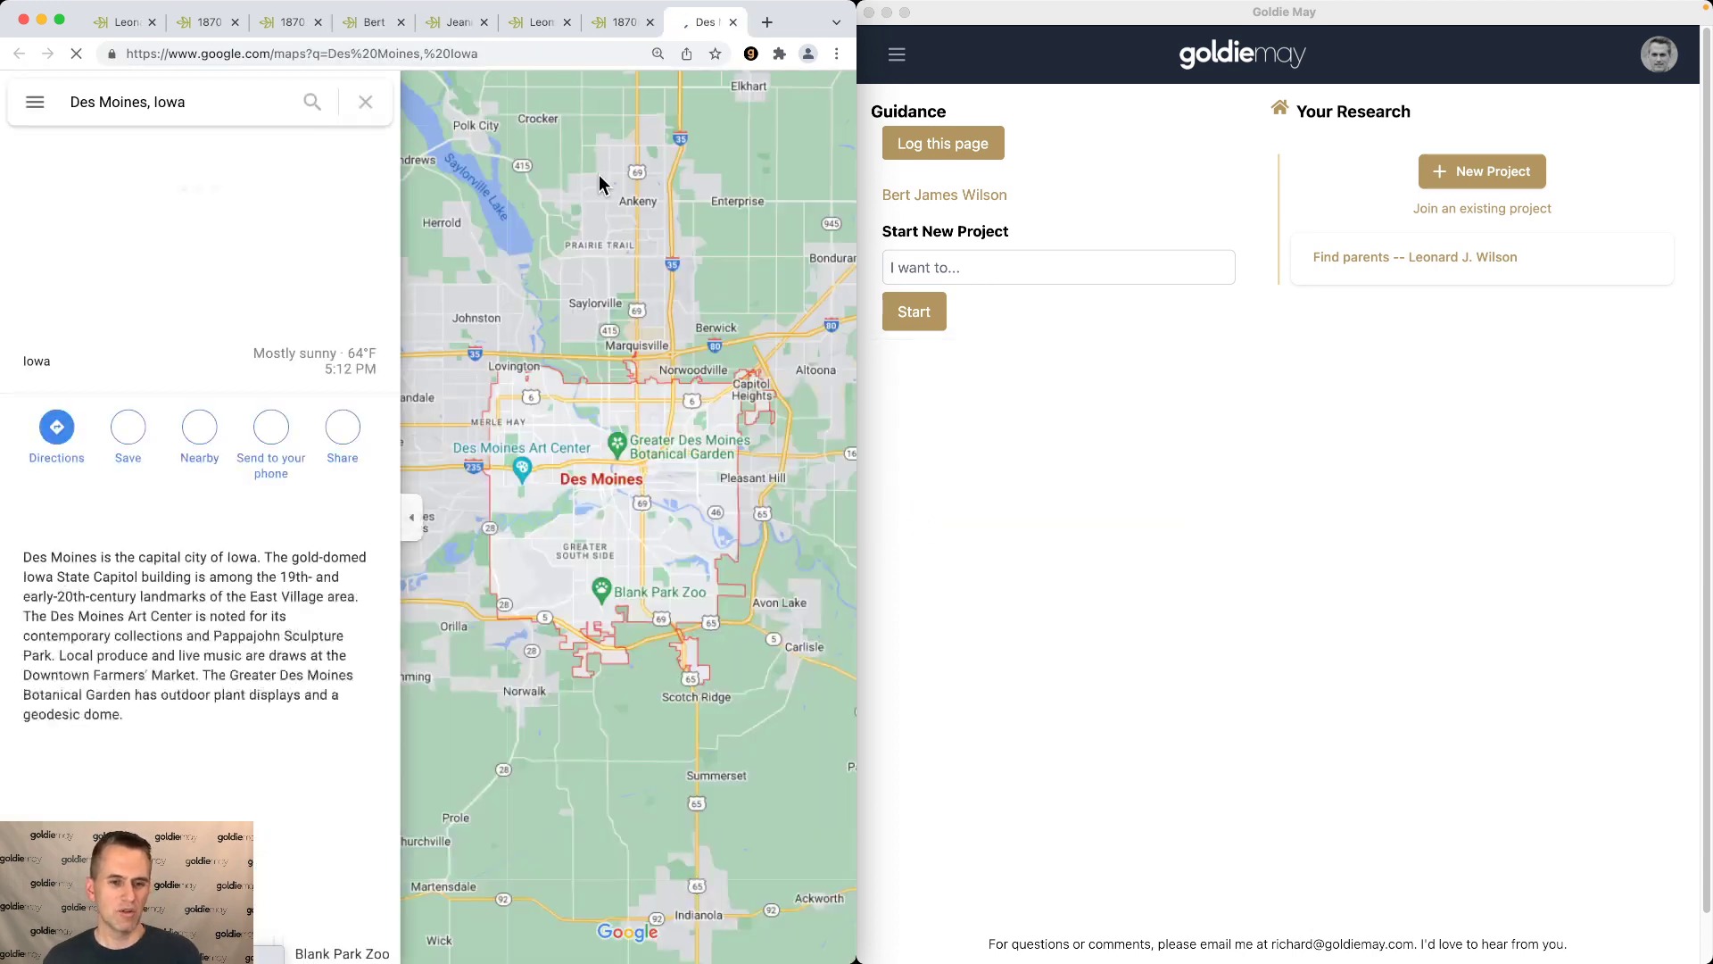
Step: Return to the son's facts page and search for the selected birthplace "Des Moines, Iowa" in the Ancestry Card Catalog
{"action": "left_click", "coordinate": [384, 27]}
{"action": "right_click", "coordinate": [529, 206]}
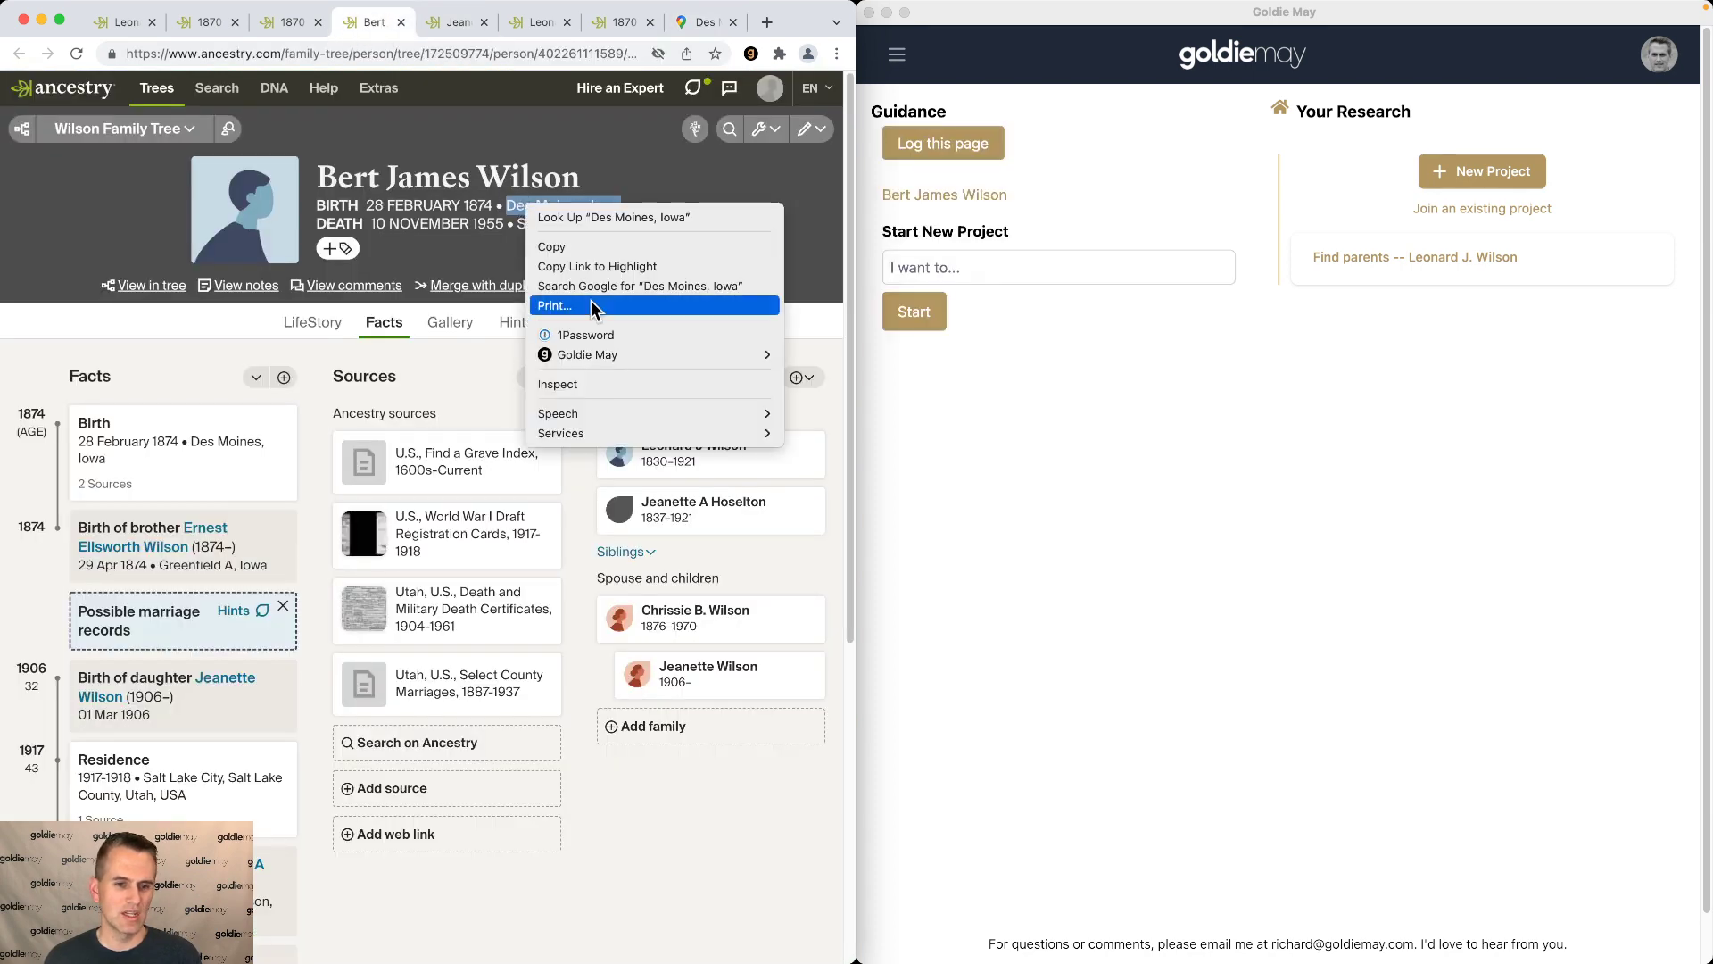
{"action": "mouse_move", "coordinate": [623, 354]}
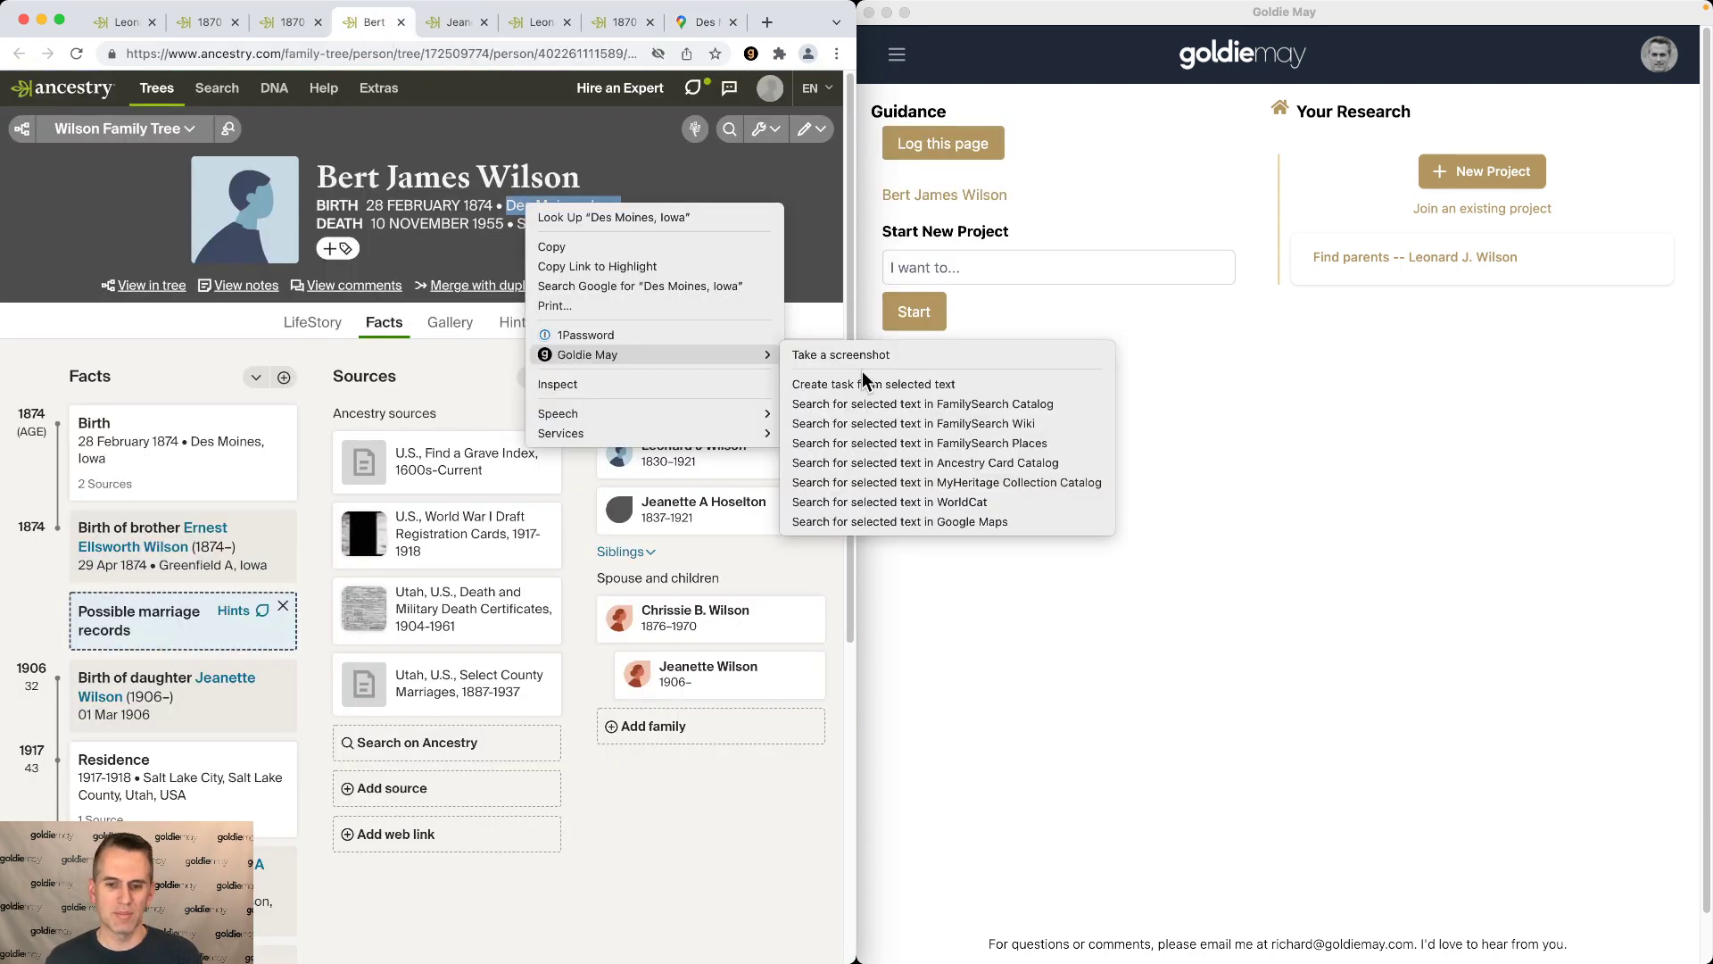
{"action": "left_click", "coordinate": [907, 463]}
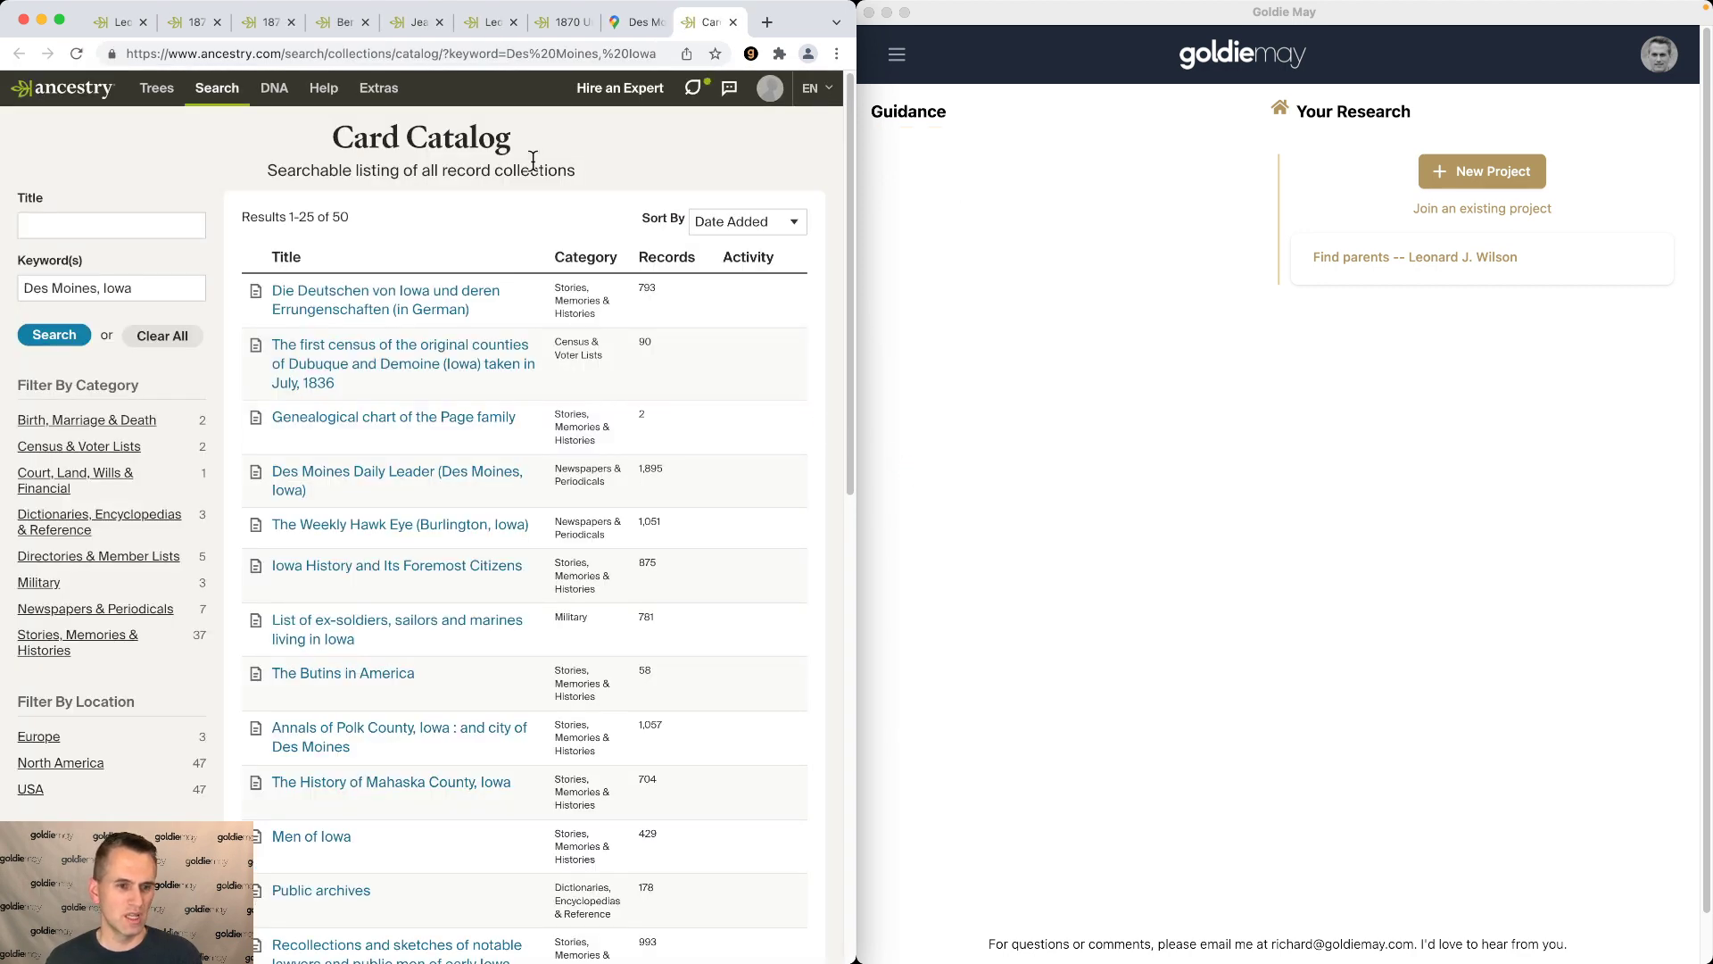
Step: Look through the Card Catalog collections for Des Moines, Iowa, and go back to the 1870 United States Federal Census record page
{"action": "mouse_move", "coordinate": [356, 359]}
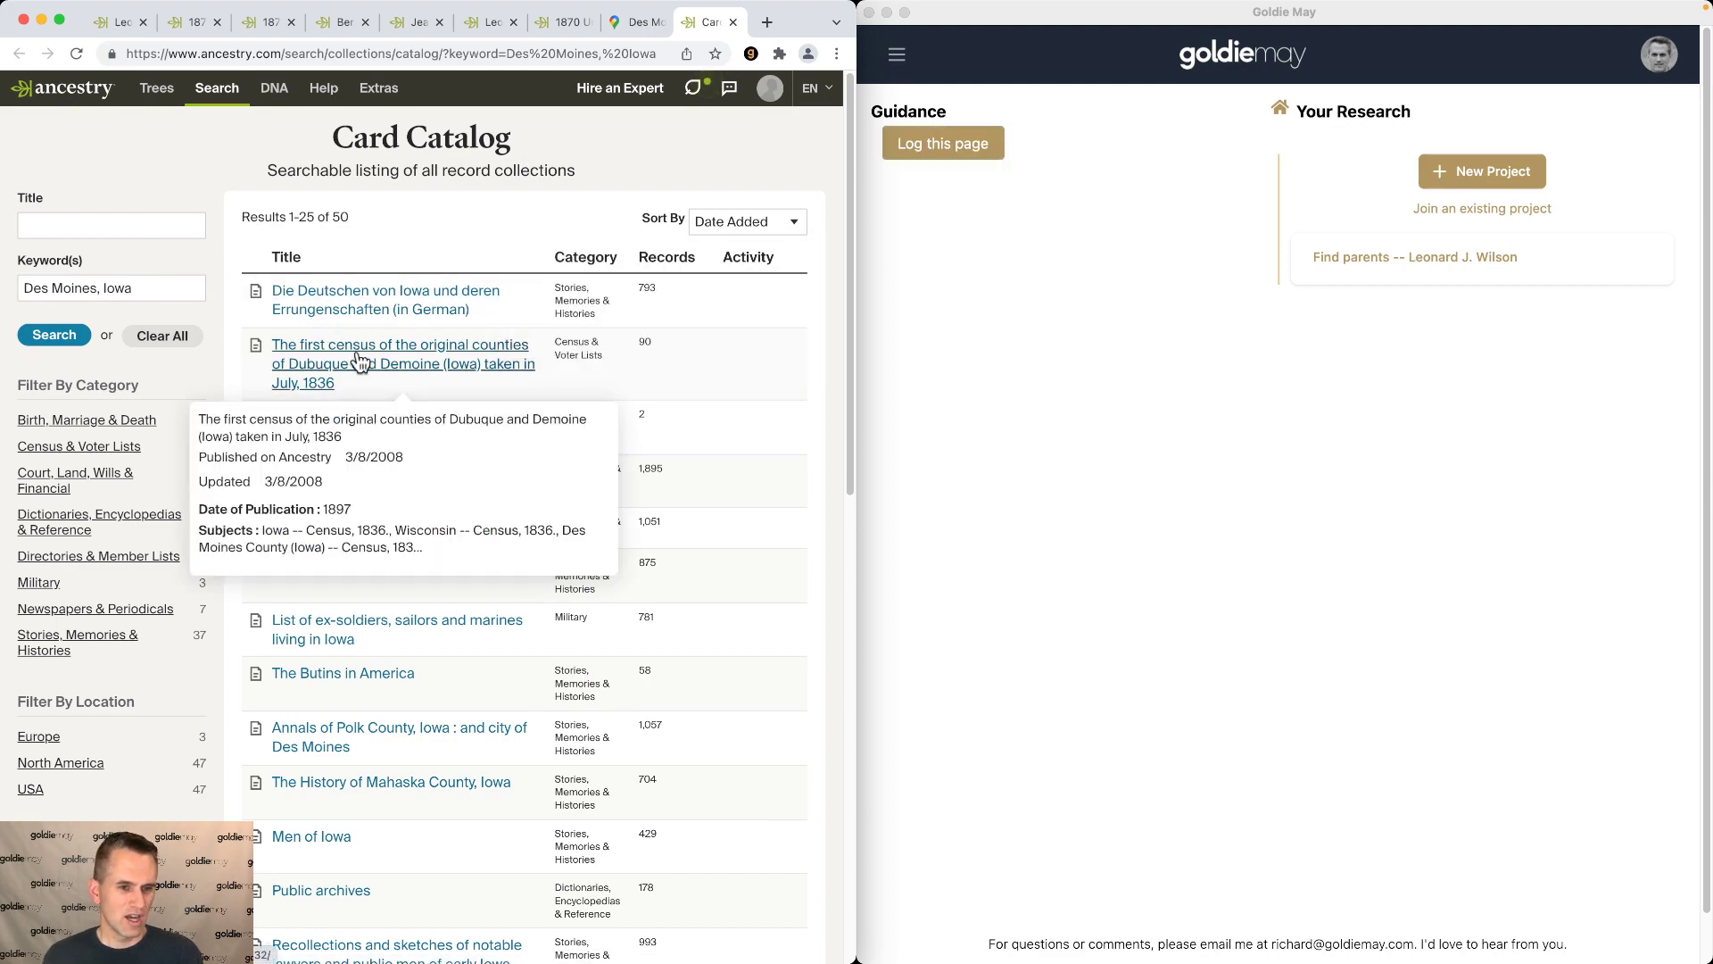
{"action": "scroll", "coordinate": [357, 359], "scroll_direction": "down", "scroll_amount": 10}
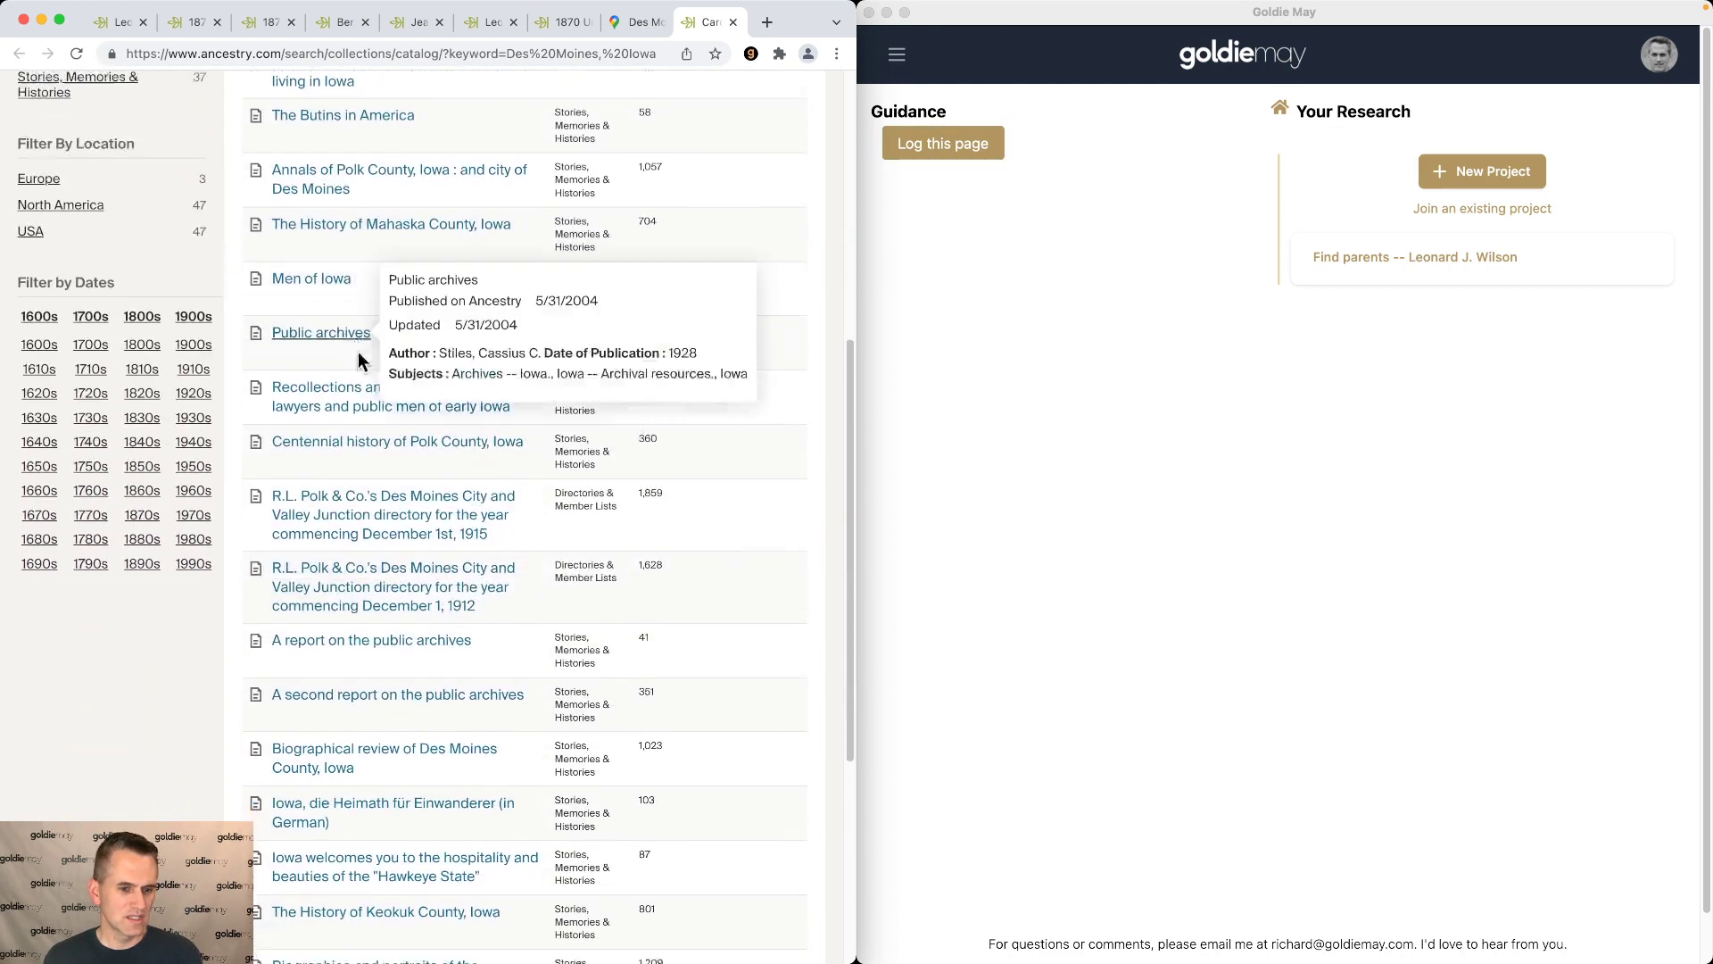
{"action": "scroll", "coordinate": [359, 355], "scroll_direction": "up", "scroll_amount": 10}
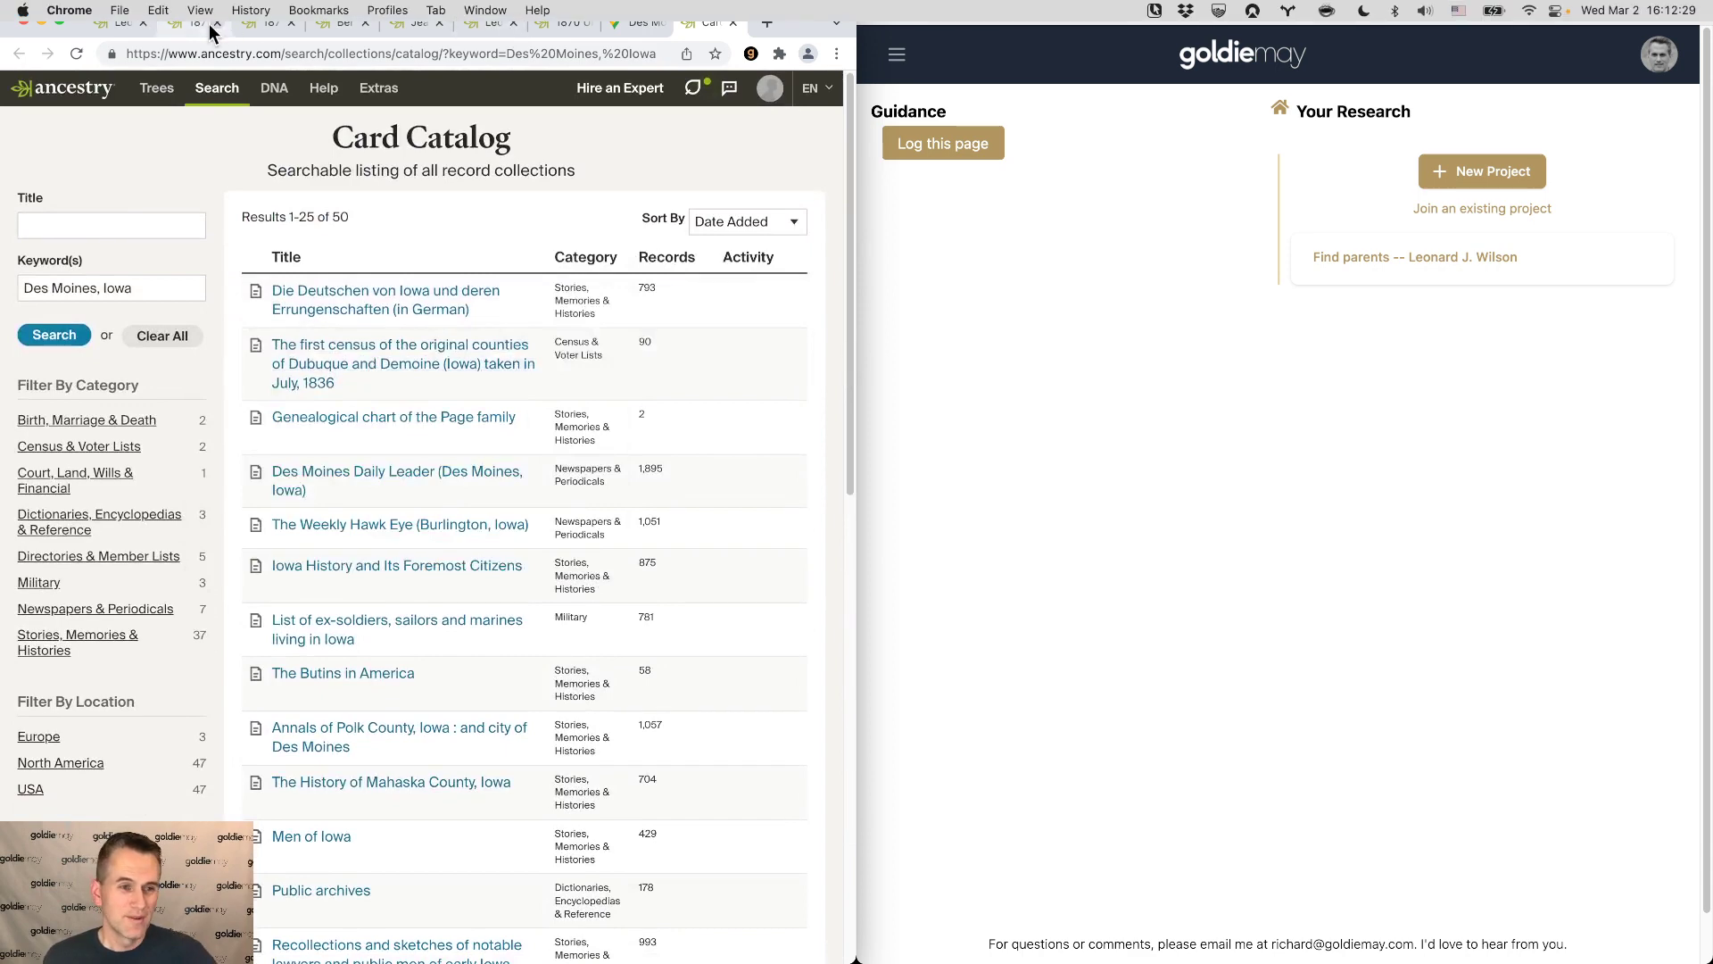
{"action": "left_click", "coordinate": [209, 29]}
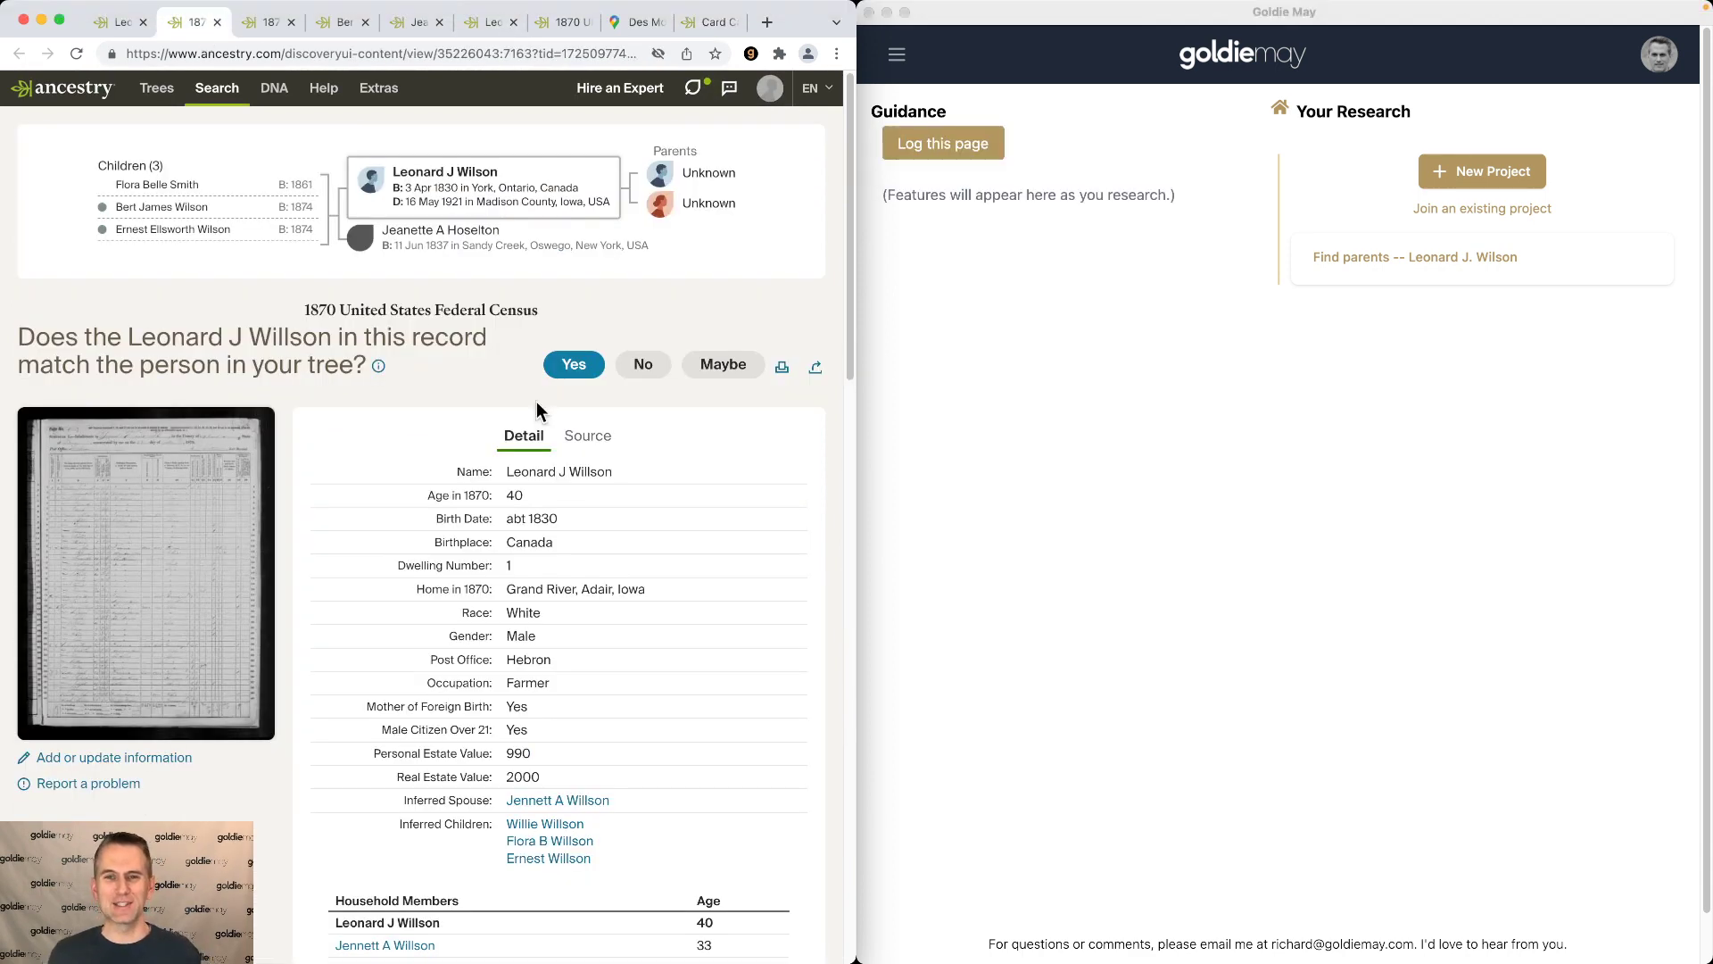